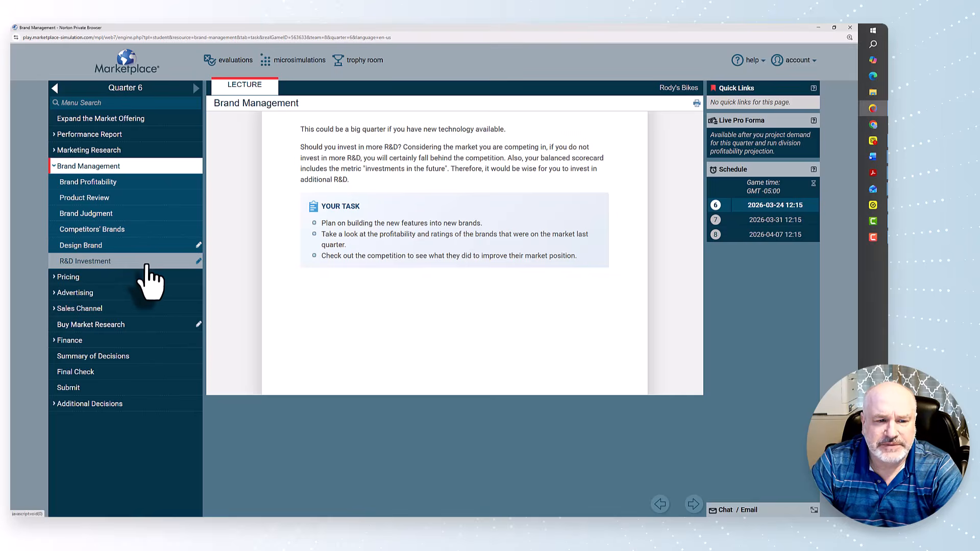
Step: Edit the R&D investments, scheduling the mountain, hybrid and racing tires and the wet and dry carbon ceramic disk brakes to be ready in Q7
left_click(147, 263)
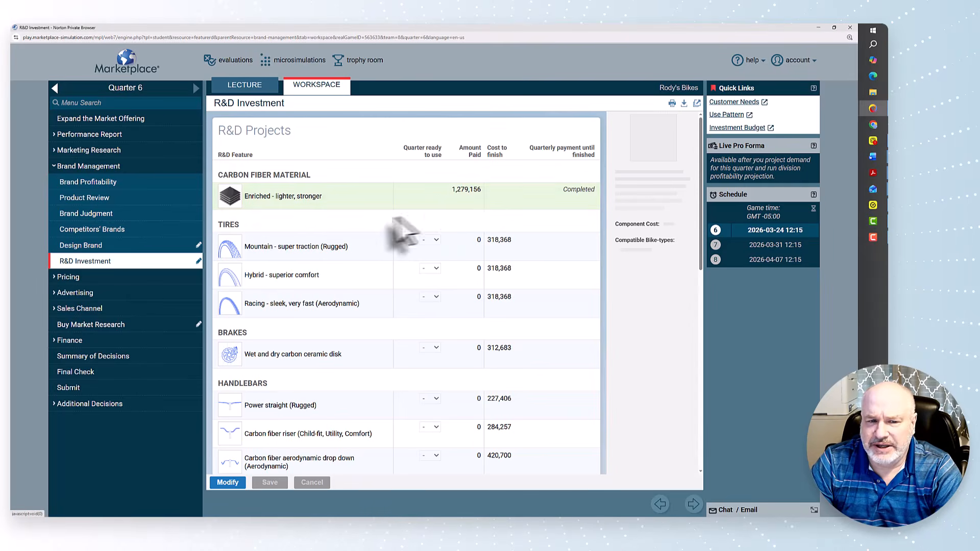
scroll(394, 208, "down", 10)
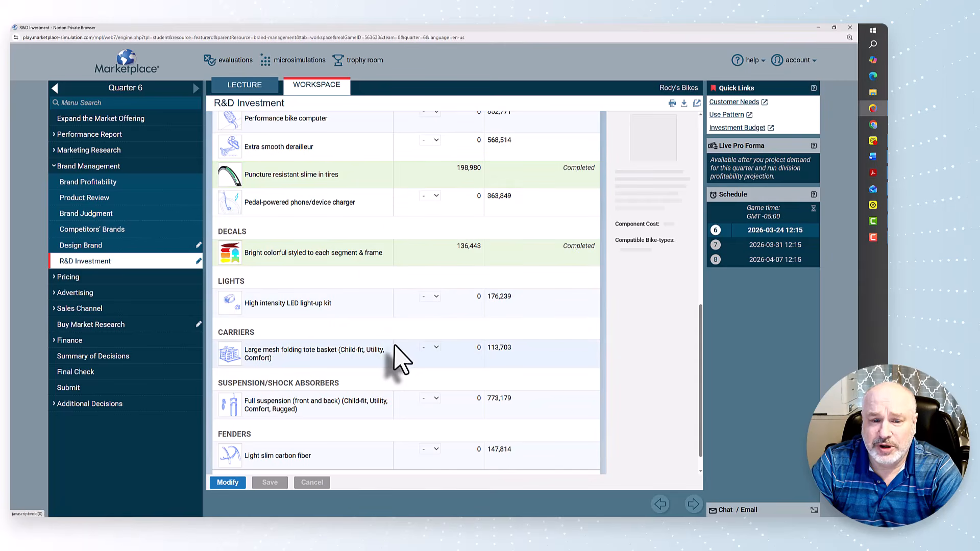
scroll(400, 360, "up", 10)
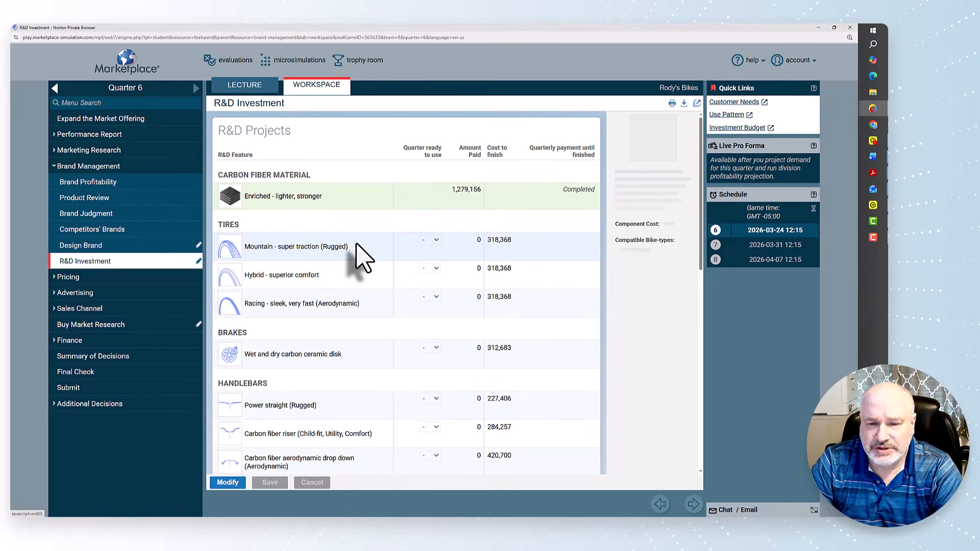
left_click(228, 482)
left_click(430, 240)
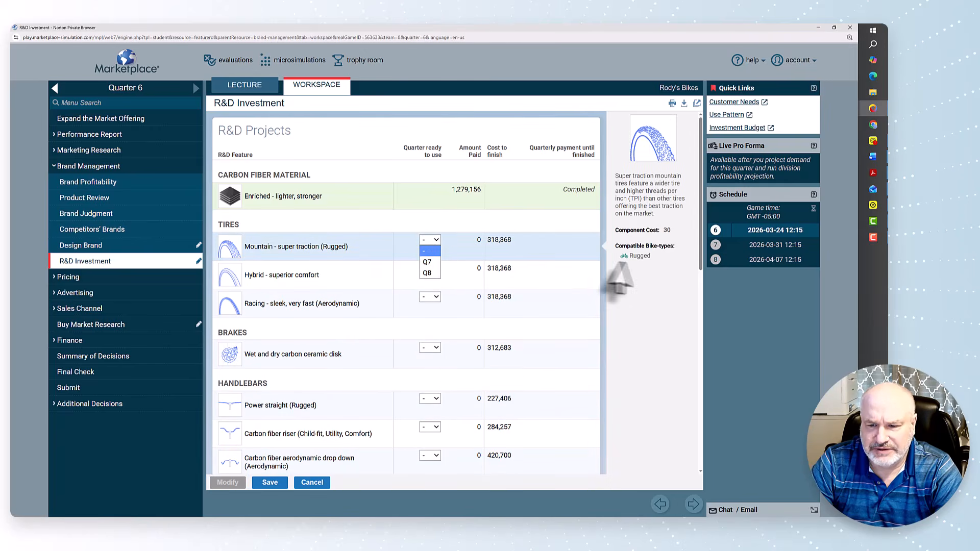
left_click(435, 269)
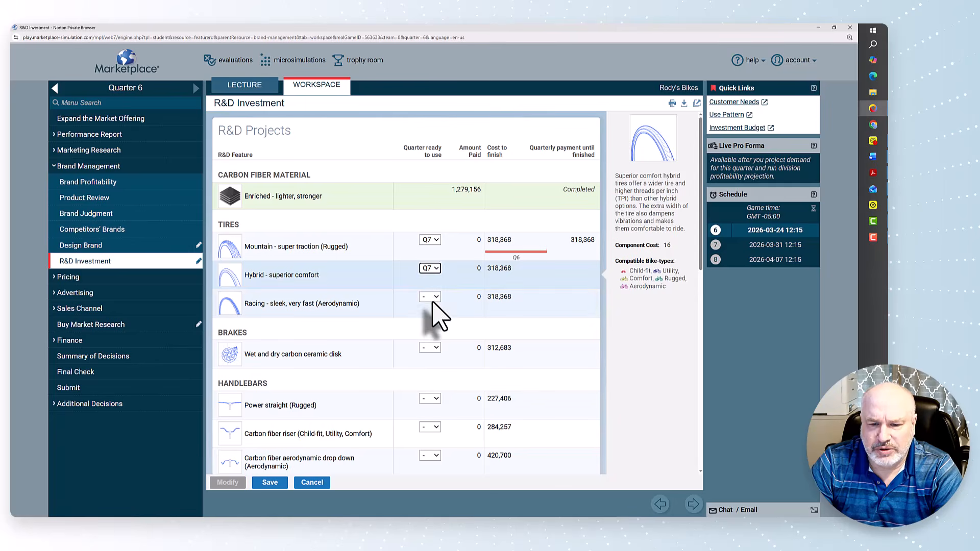
left_click(431, 299)
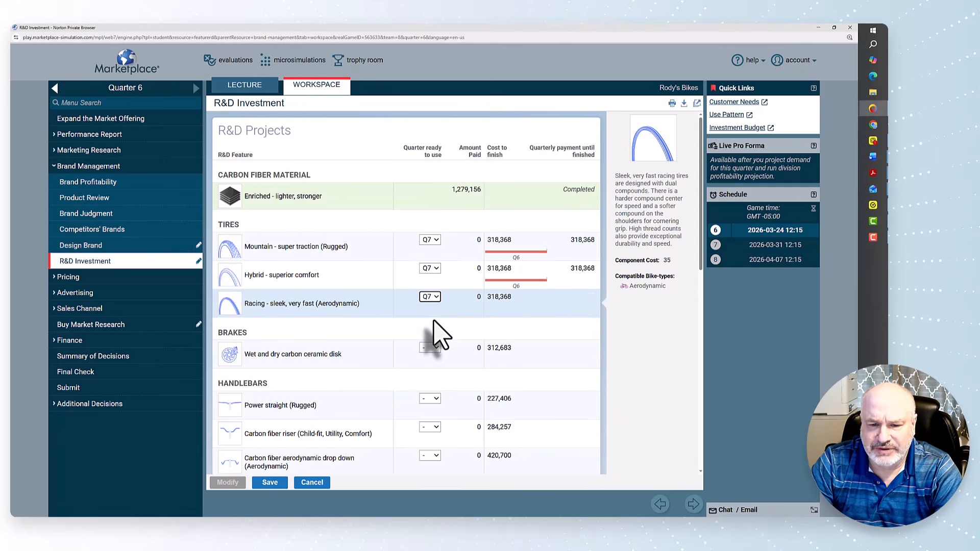
left_click(433, 349)
left_click(428, 370)
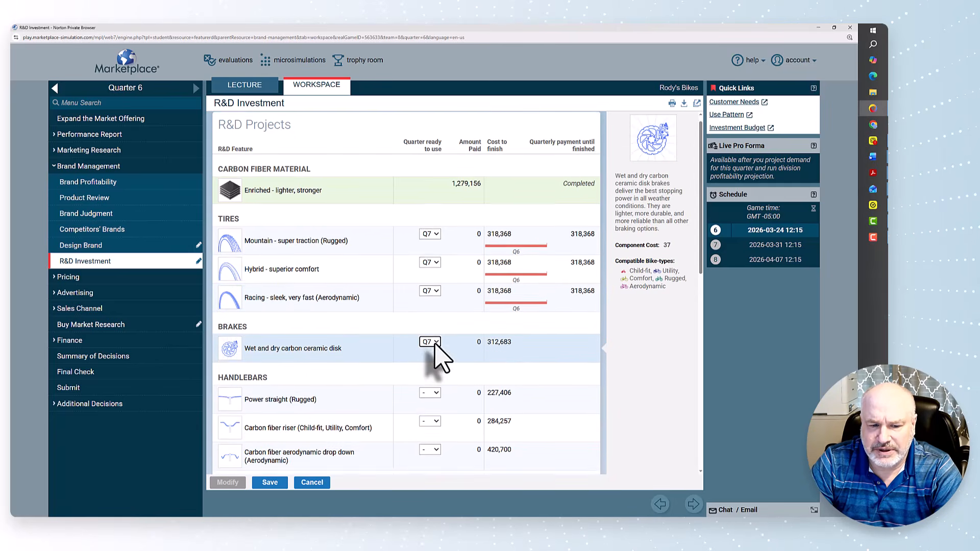
Step: Set the power straight, carbon fiber riser and carbon fiber aerodynamic drop down handlebars and the 11 speed gears to be ready in Q7
scroll(438, 357, "down", 2)
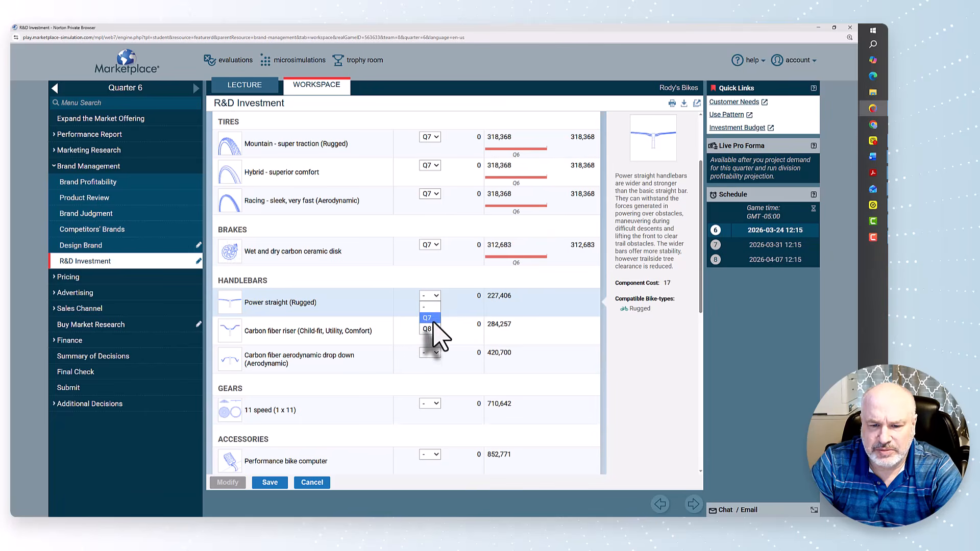
left_click(433, 320)
left_click(435, 325)
left_click(430, 346)
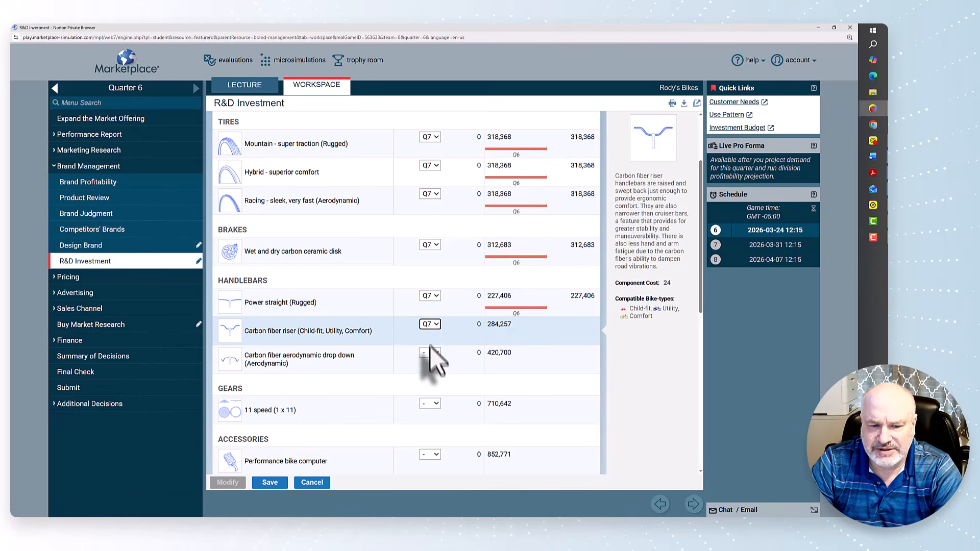
left_click(433, 354)
left_click(434, 404)
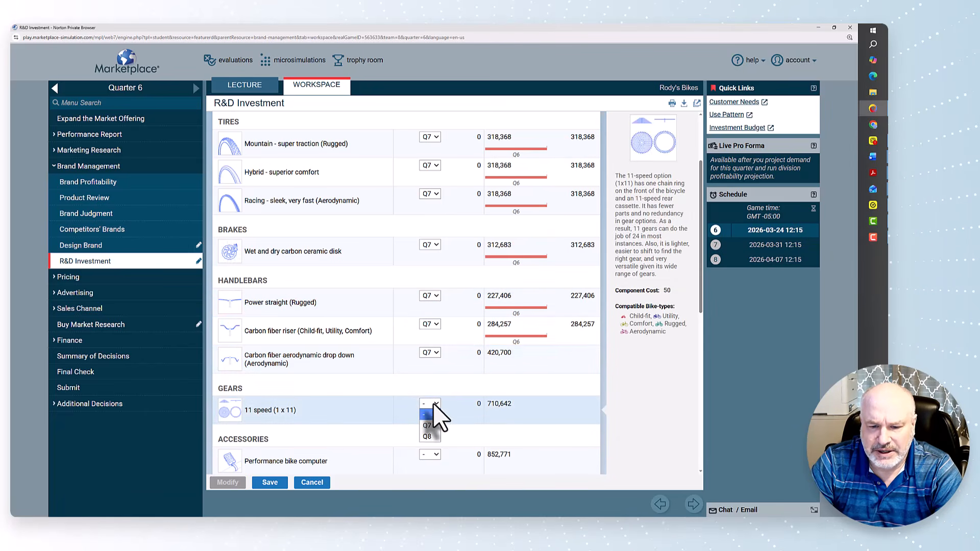
Step: Schedule the extra smooth derailleur and the high intensity LED light-up kit to be ready in Q7
scroll(437, 286, "down", 4)
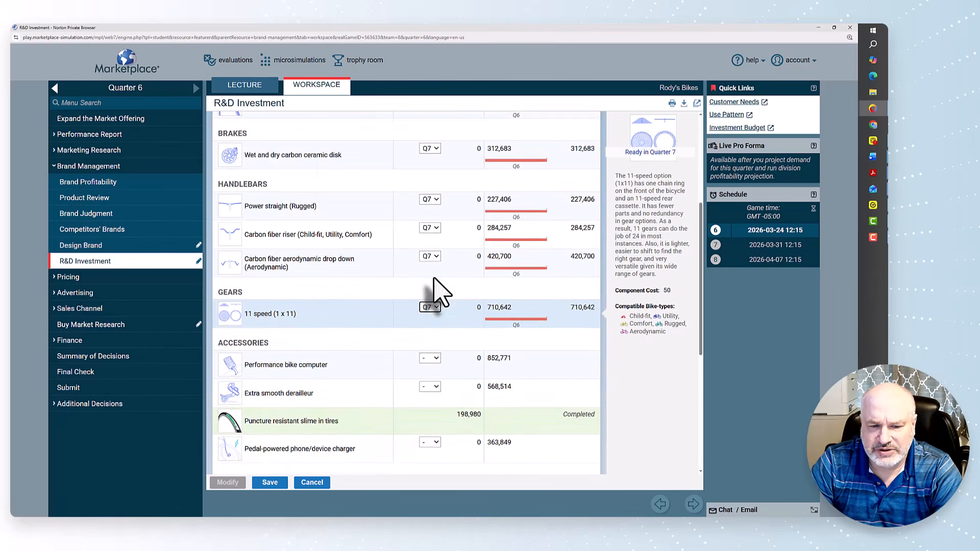
left_click(434, 278)
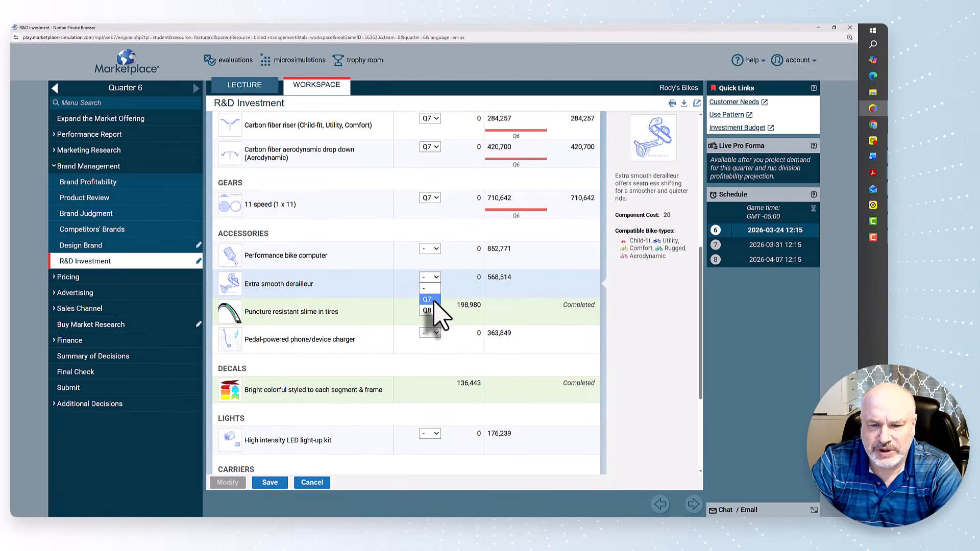
left_click(430, 305)
scroll(434, 327, "down", 3)
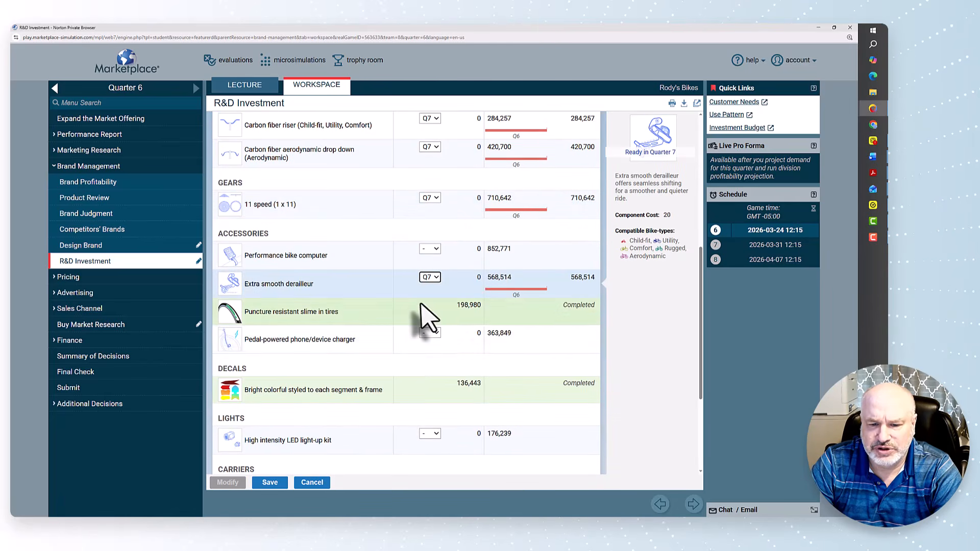
left_click(433, 306)
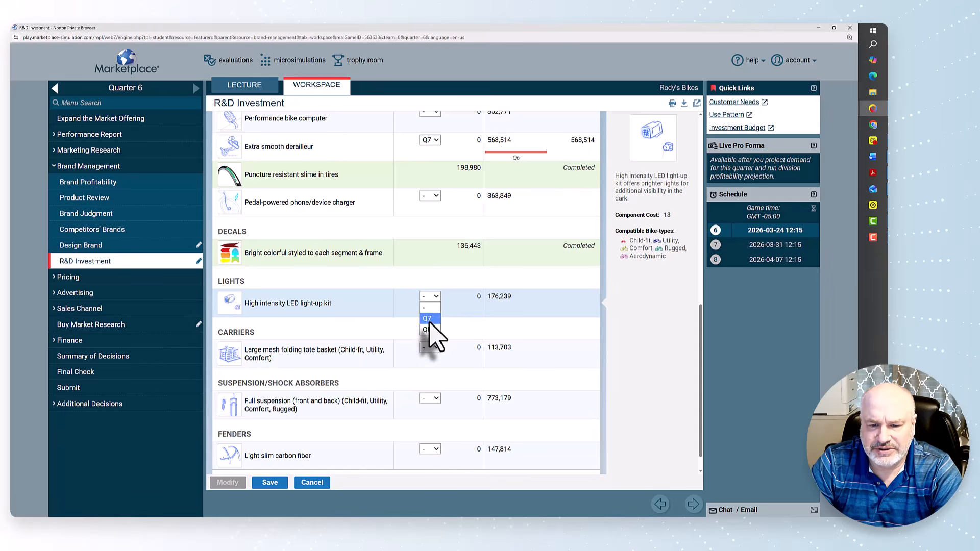
Step: Set the large mesh folding tote basket, full suspension and light slim carbon fiber fenders to Q7, and save the R&D investments
left_click(433, 348)
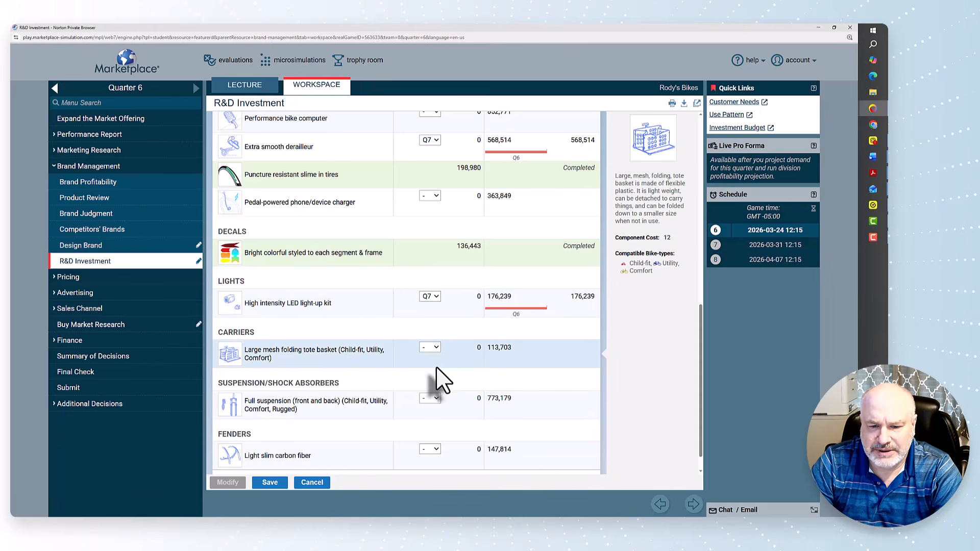
left_click(433, 398)
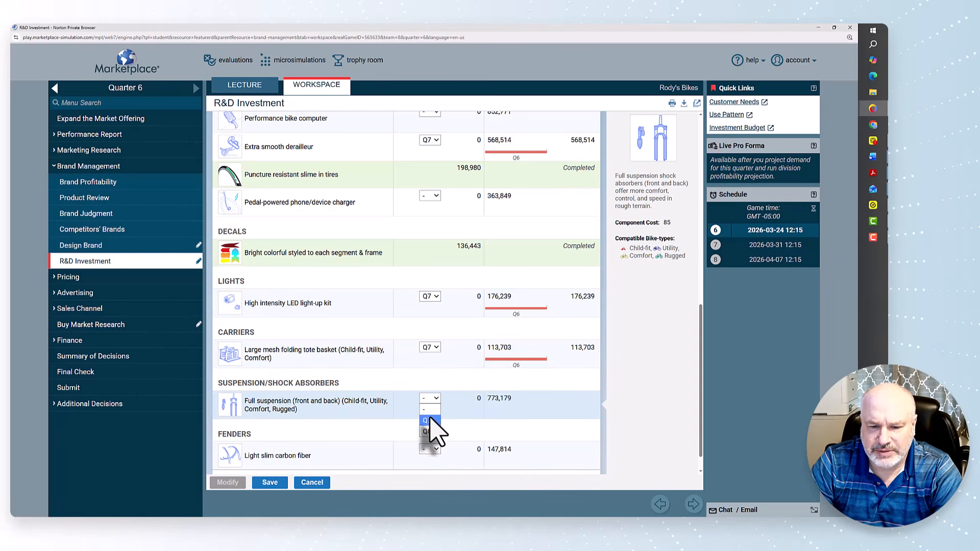
left_click(435, 450)
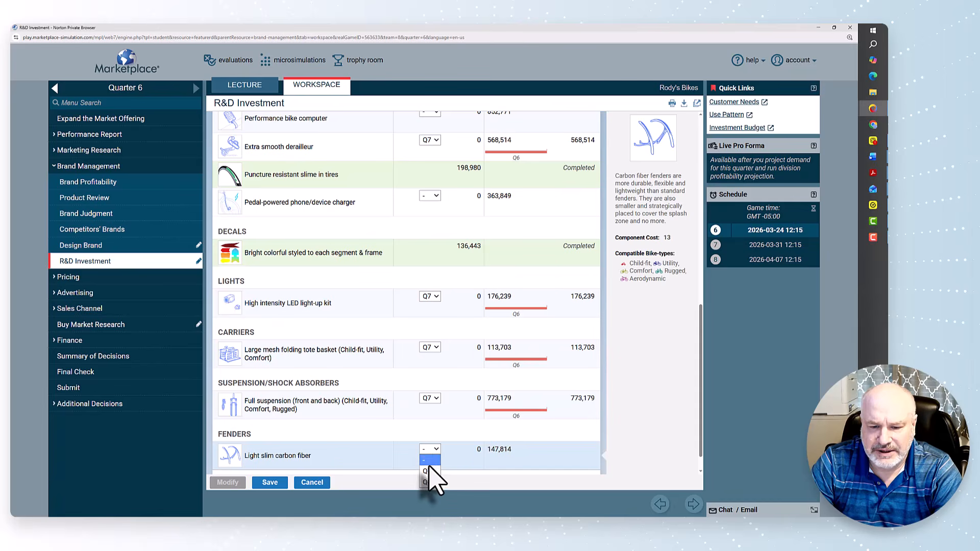
left_click(428, 470)
scroll(416, 194, "up", 3)
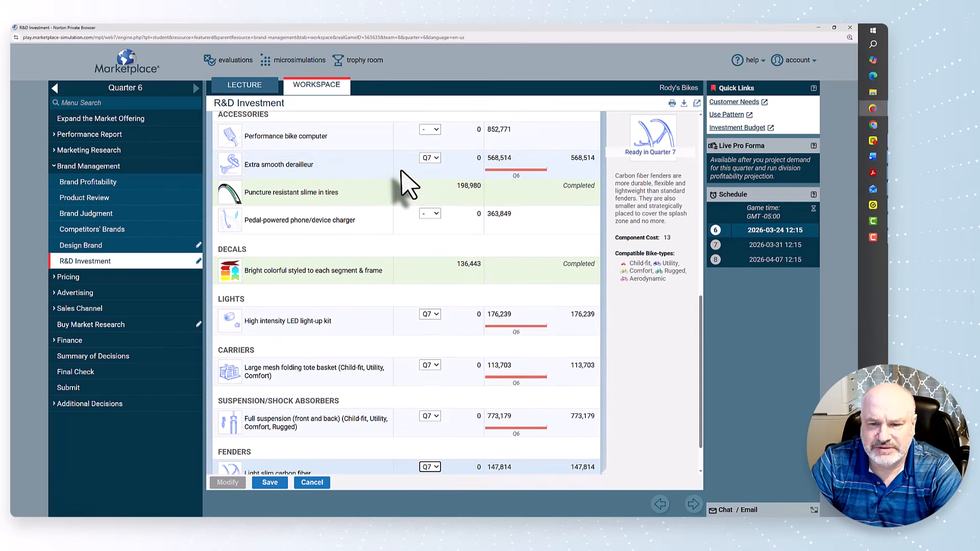
left_click(270, 482)
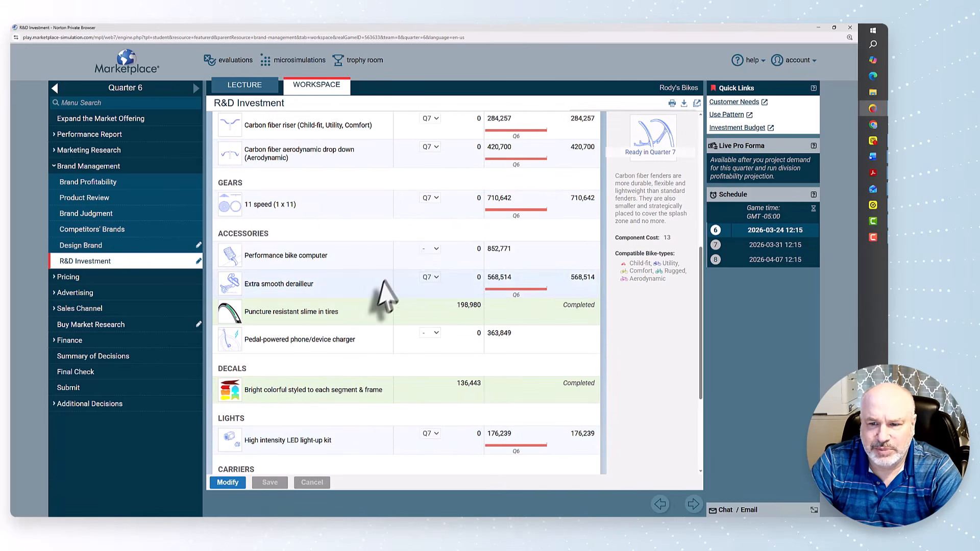
Step: Review the scheduled R&D projects, add the performance bike computer for Q7 and save
scroll(434, 237, "up", 3)
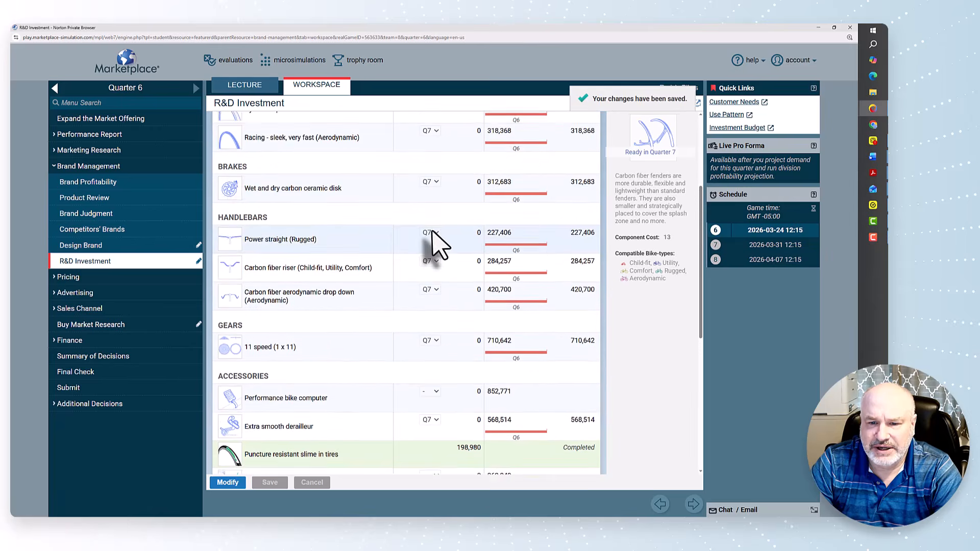
scroll(388, 207, "up", 1)
scroll(391, 207, "down", 7)
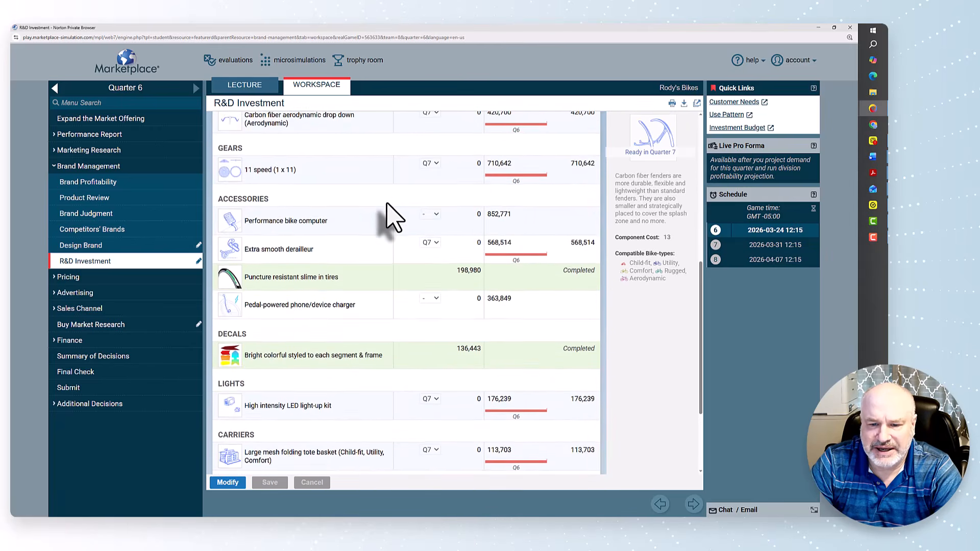
scroll(400, 217, "up", 1)
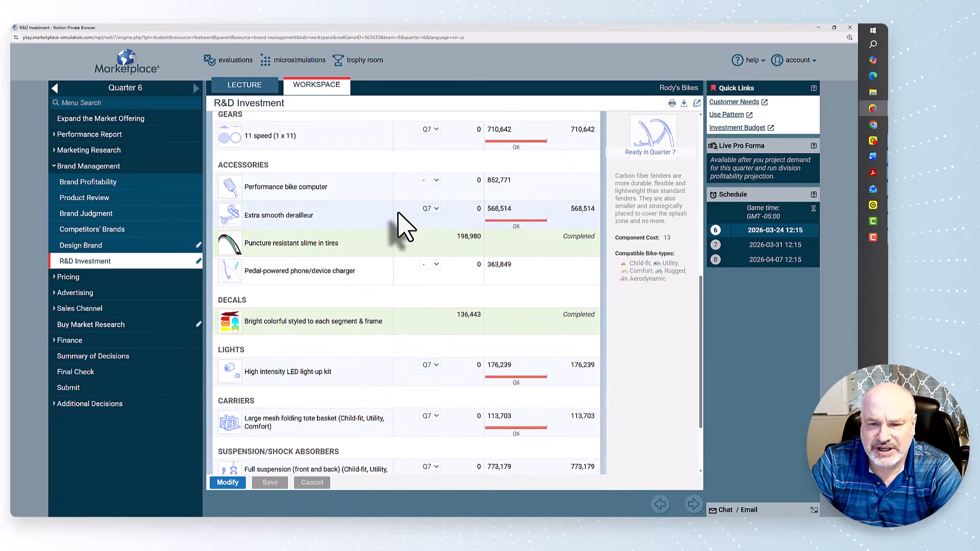
left_click(228, 483)
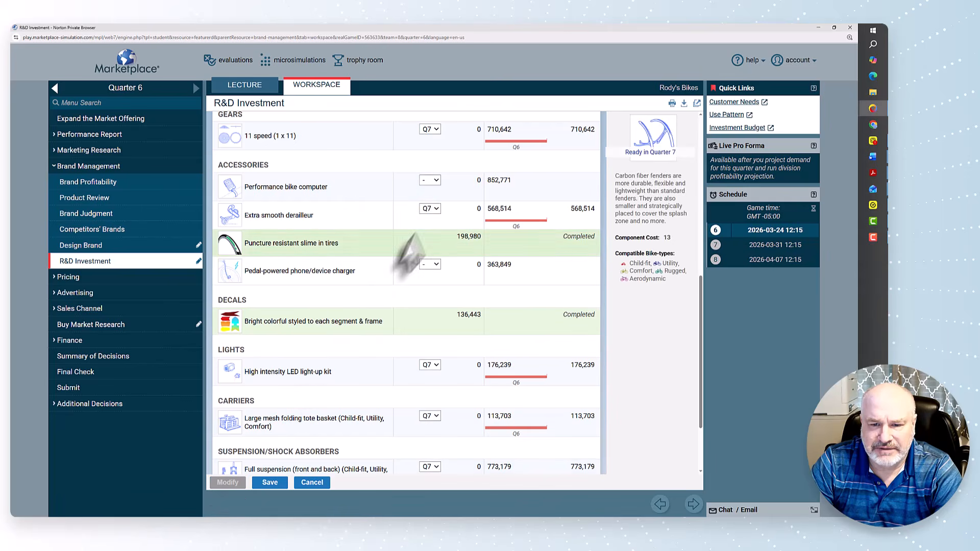
left_click(438, 182)
left_click(434, 201)
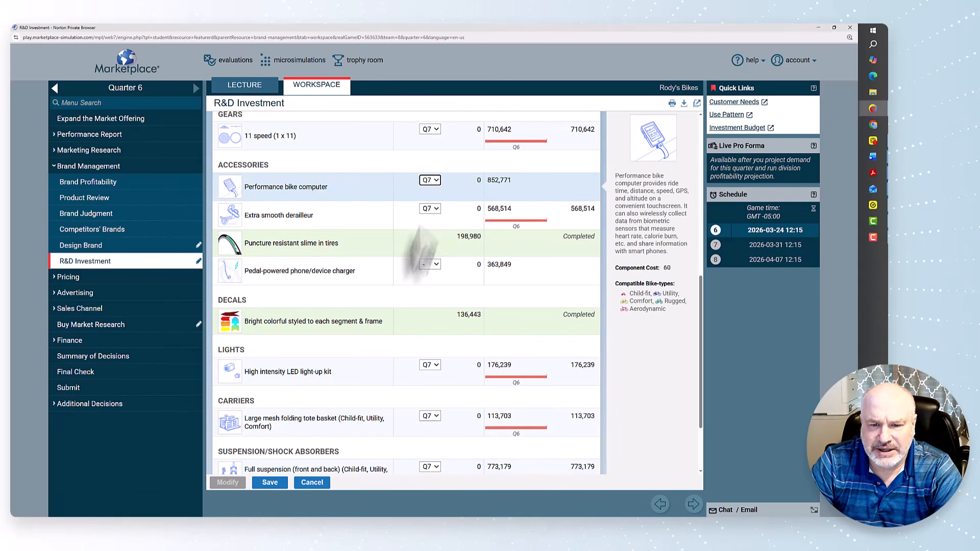
left_click(278, 486)
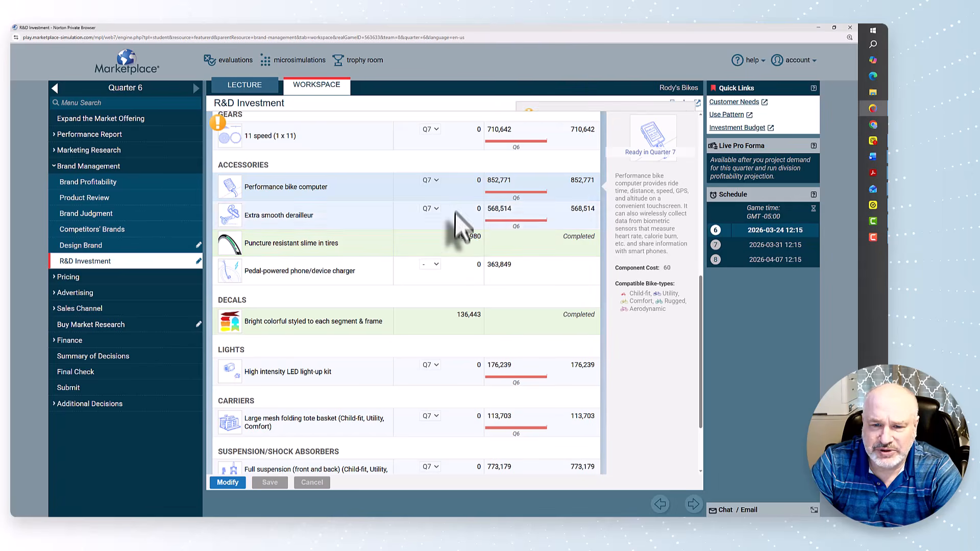
Step: Remove the performance bike computer from the R&D schedule by clearing its ready quarter, and save
left_click(225, 485)
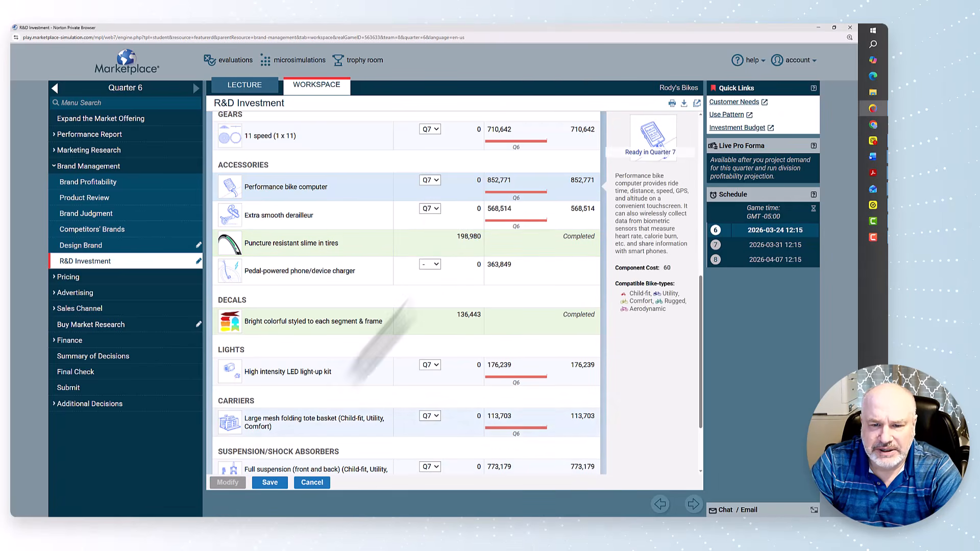
left_click(430, 180)
left_click(431, 193)
left_click(271, 483)
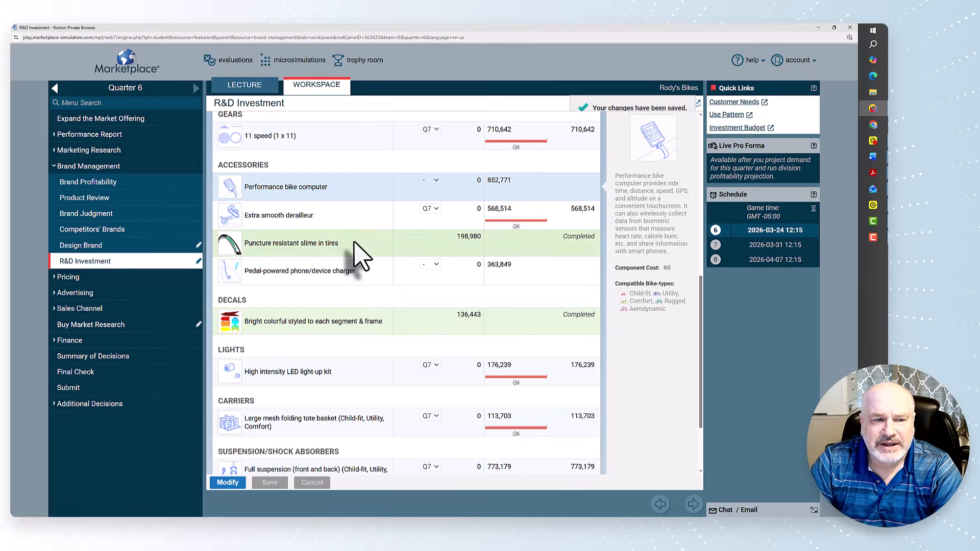
Step: Modify the Speed6 brand to use enriched carbon fiber, puncture resistant slime in tires and bright colorful decals styled to segment and frame
left_click(148, 246)
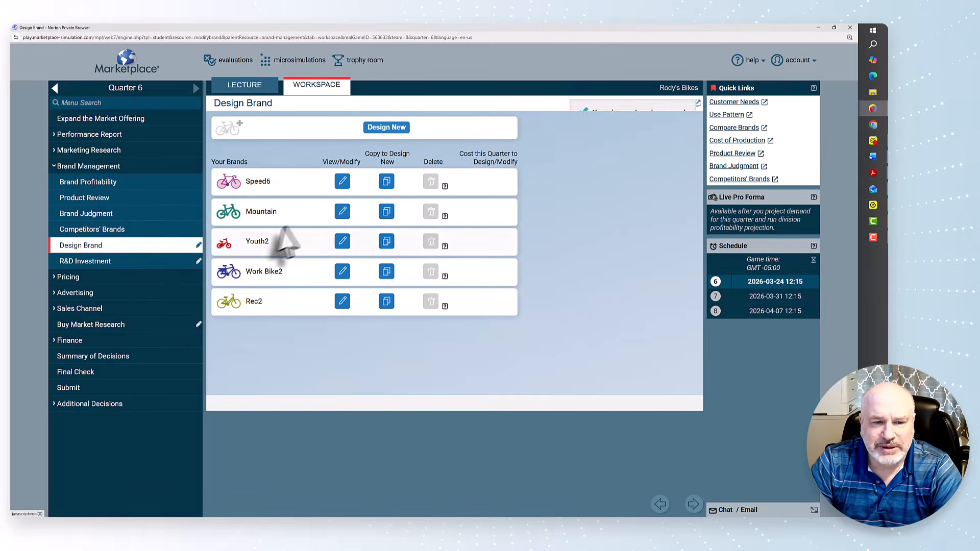
left_click(343, 182)
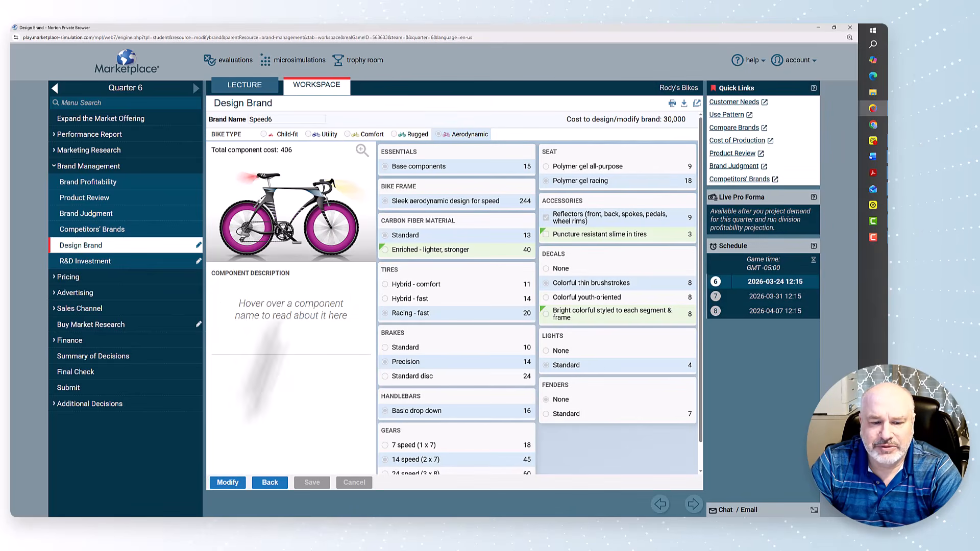
left_click(227, 482)
left_click(421, 249)
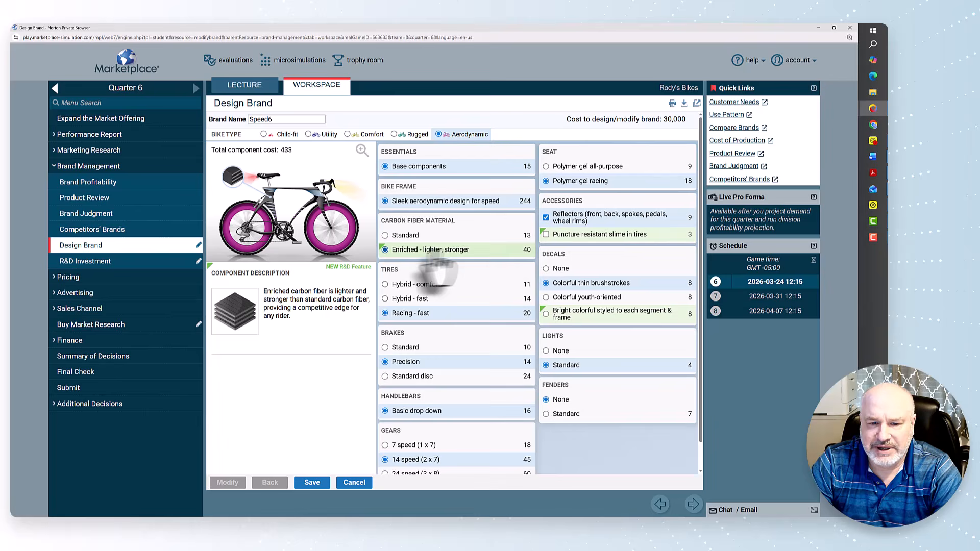
left_click(560, 234)
left_click(566, 314)
Step: Rename the Speed6 brand to Speed7, save it and return to the brand list
left_click(284, 119)
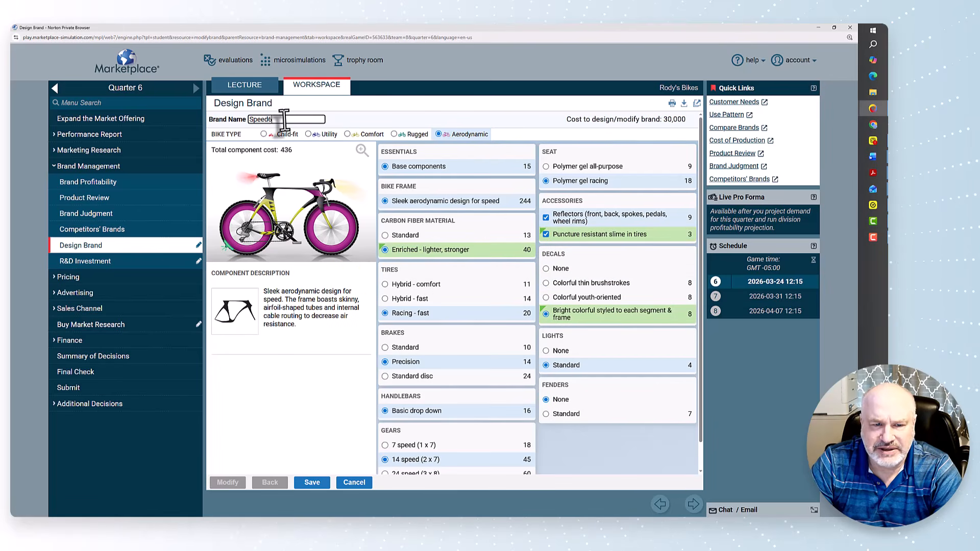
type("7")
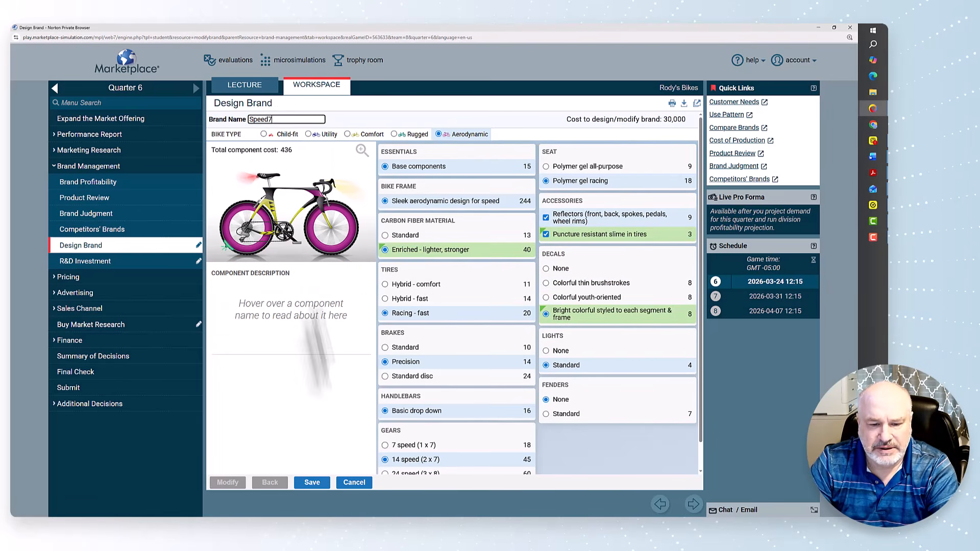
left_click(313, 483)
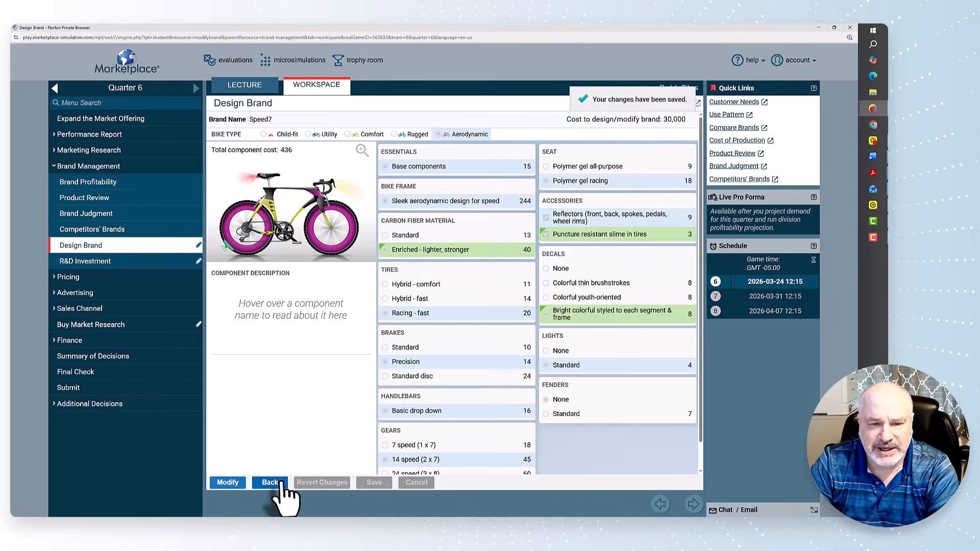
left_click(271, 484)
Step: Modify the Mountain brand to use enriched carbon fiber, puncture resistant slime in tires and bright colorful decals styled to segment and frame
left_click(343, 211)
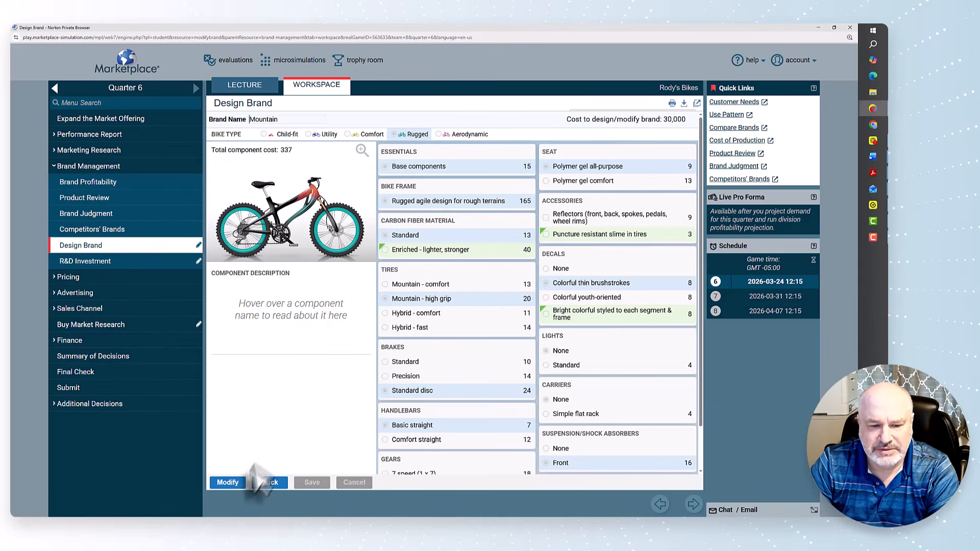
left_click(432, 250)
left_click(577, 235)
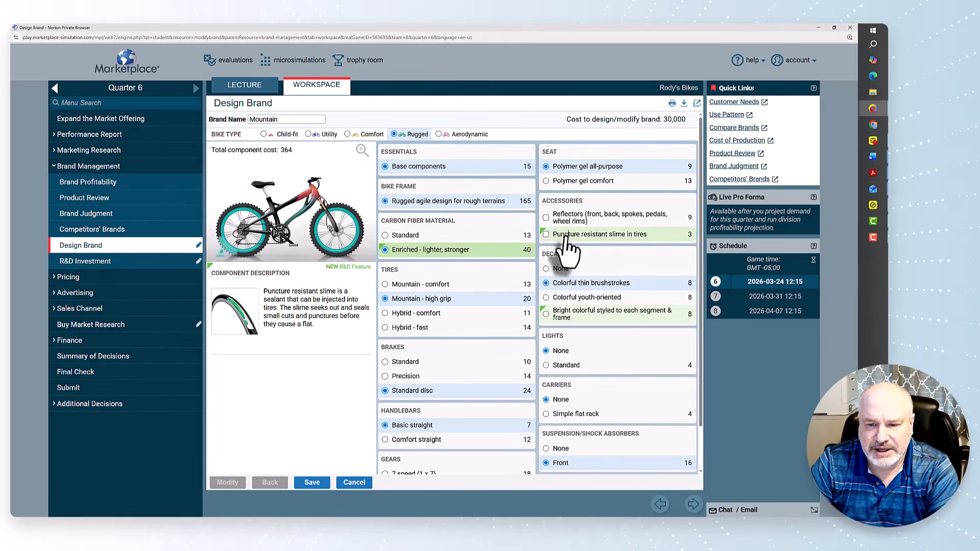
left_click(581, 314)
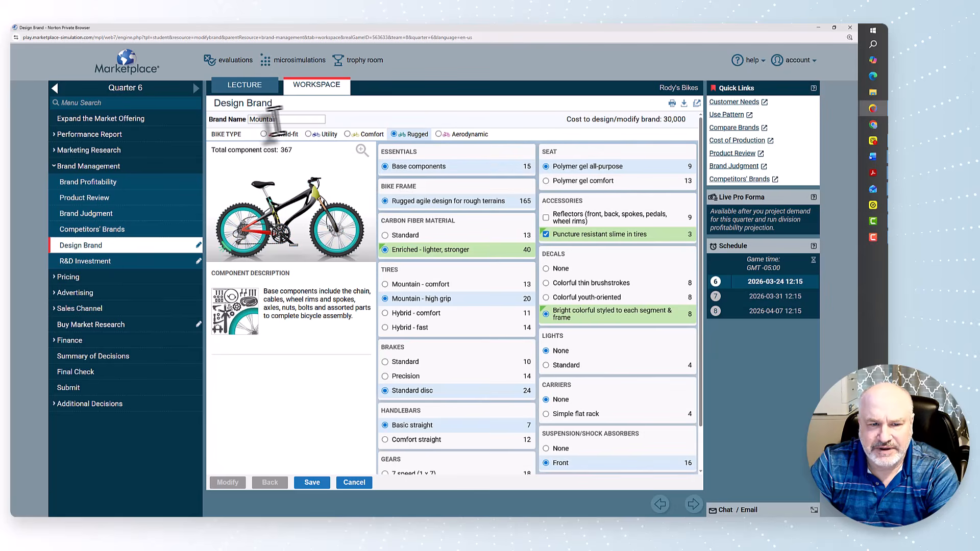
Step: Rename the Mountain brand to Mountain2, save it and return to the brand list
left_click(290, 120)
left_click(295, 134)
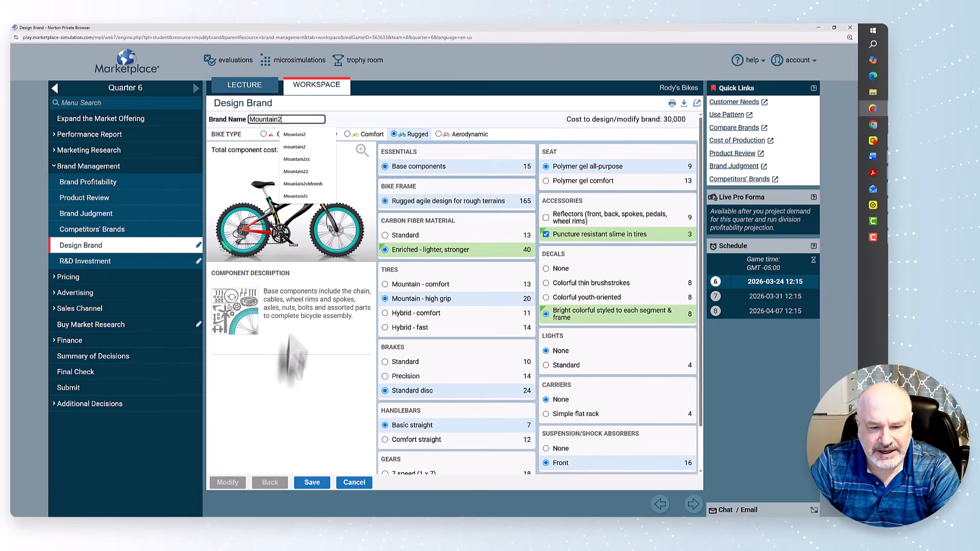
left_click(312, 482)
left_click(275, 483)
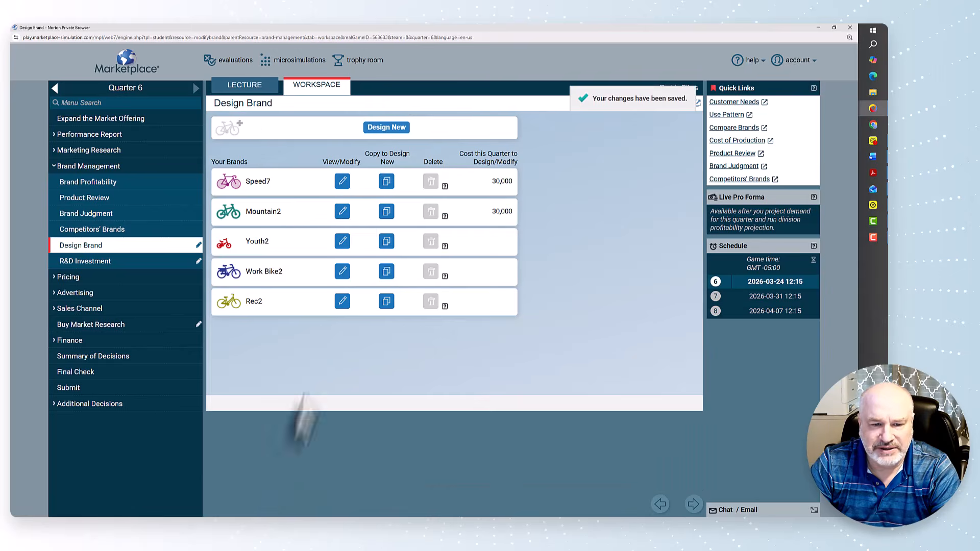
Step: Modify the Youth2 brand to use enriched carbon fiber, puncture resistant slime in tires and bright colorful decals styled to segment and frame
left_click(342, 241)
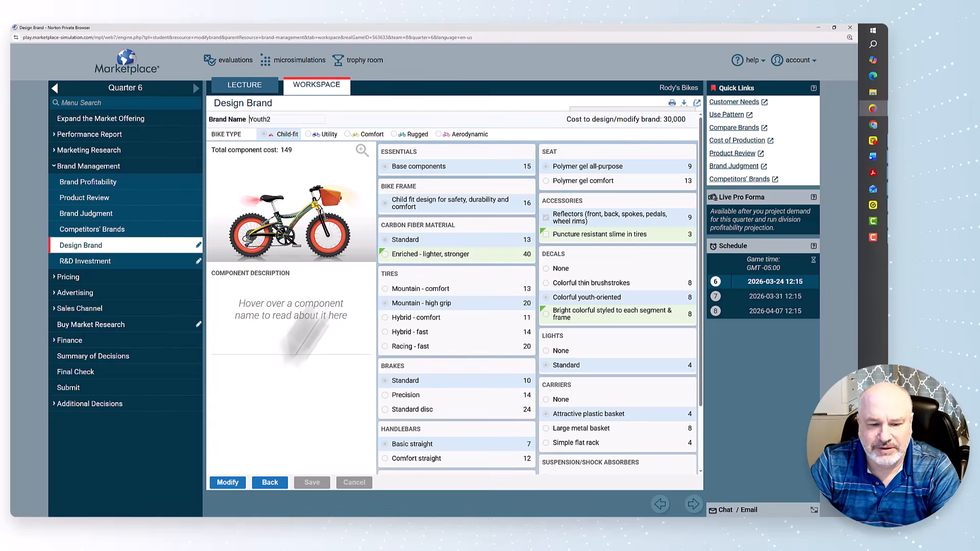
left_click(228, 483)
left_click(460, 254)
left_click(587, 234)
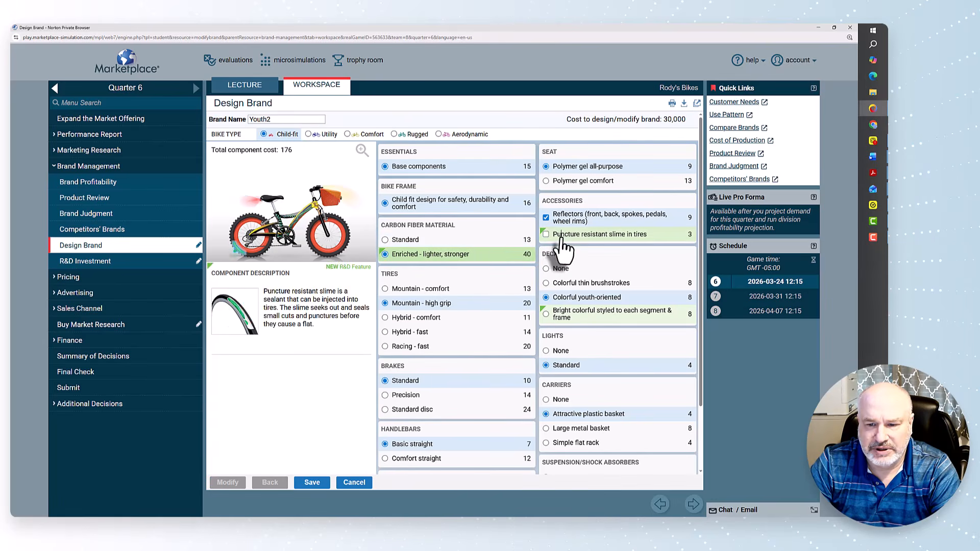
left_click(580, 314)
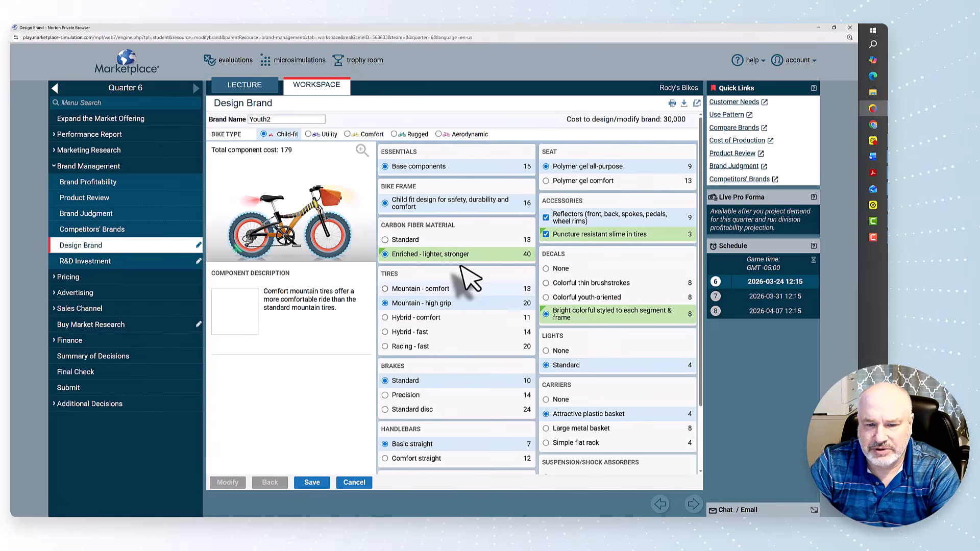
Step: Rename the Youth2 brand to Youth3 and save its design
left_click(312, 483)
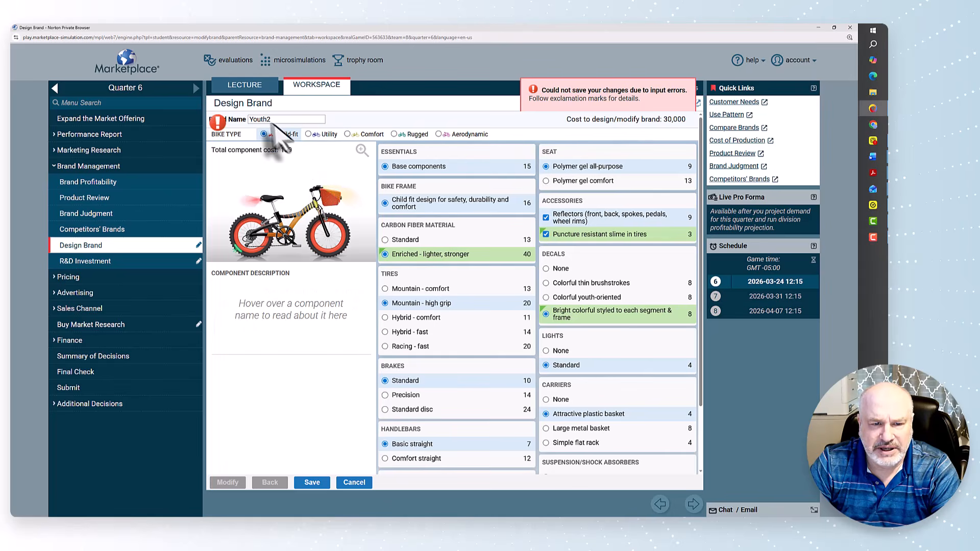
left_click_drag(266, 120, 275, 121)
type("3")
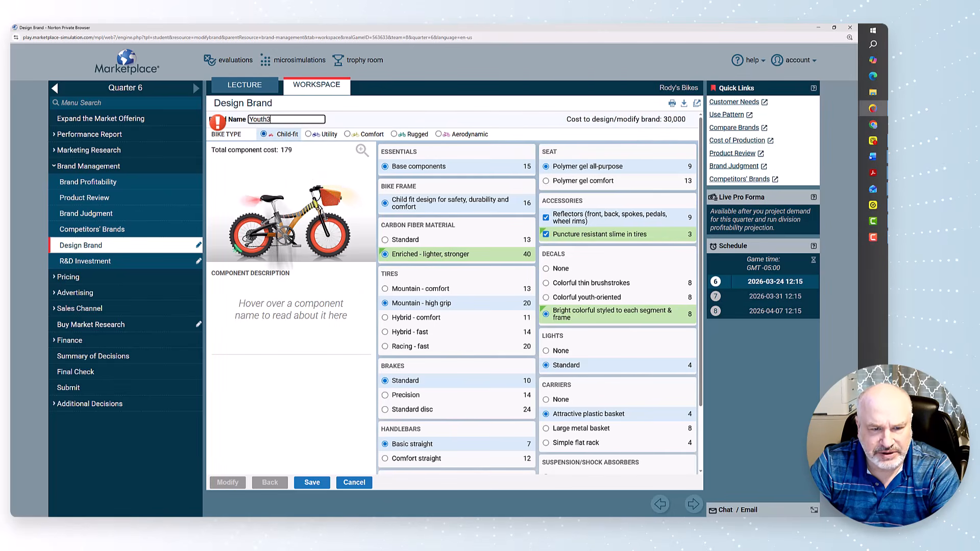
left_click(312, 483)
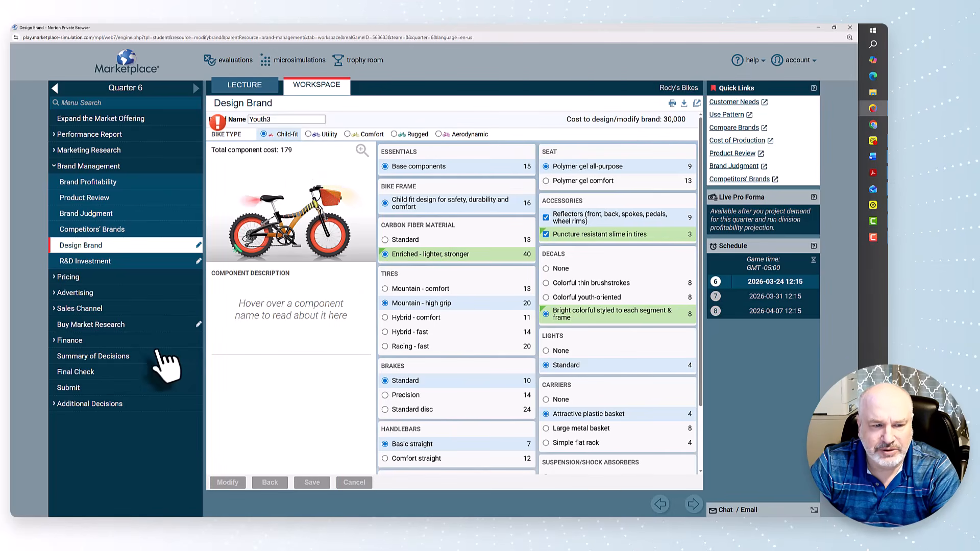
Step: Review the NORAM - EUROPE brand judgment scores, sorting by the Youth, Work, Recreation, Mountain and Speed segments in turn
left_click(145, 214)
left_click(373, 172)
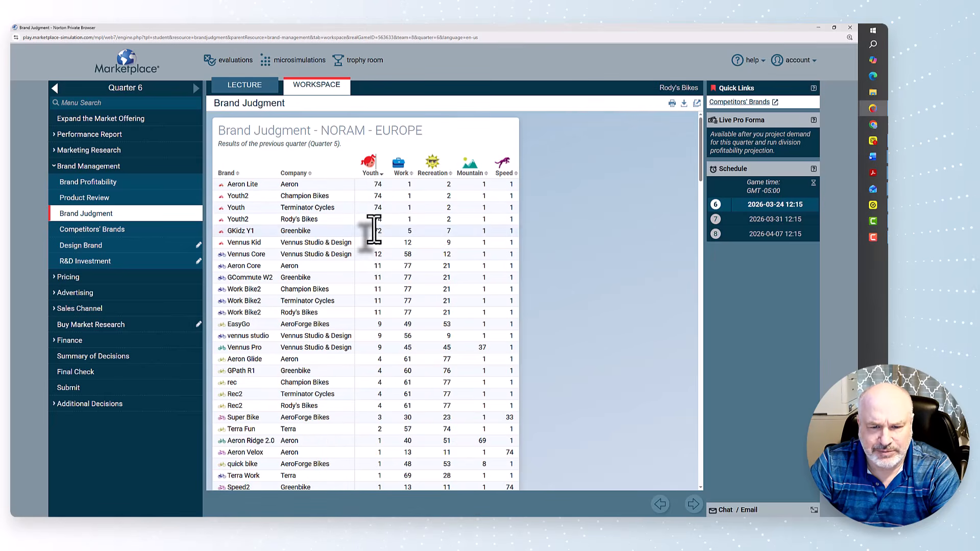
left_click(401, 173)
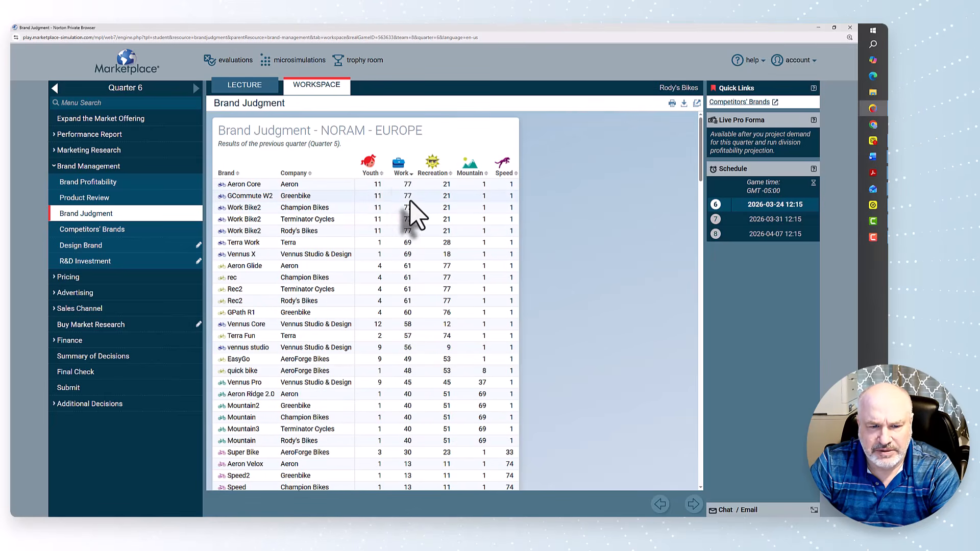
left_click(424, 174)
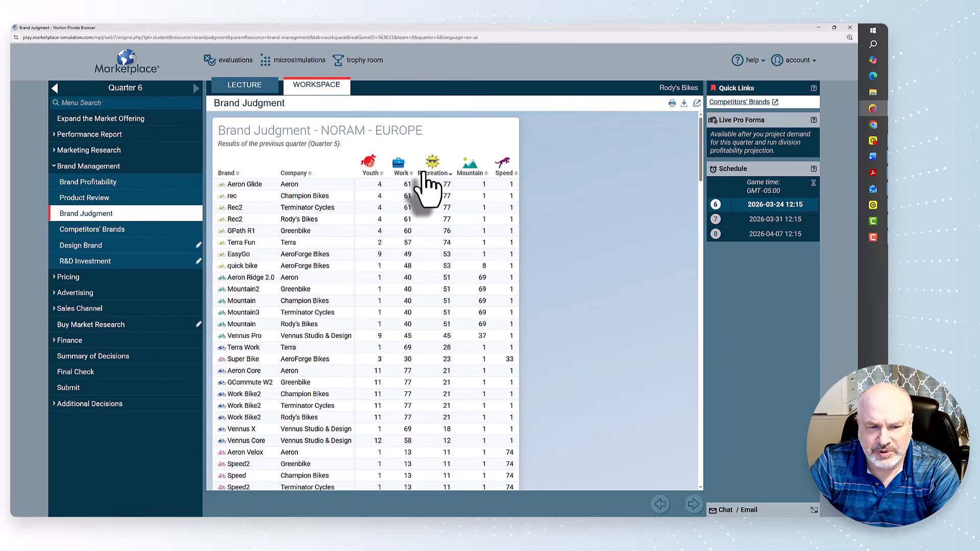
left_click(470, 173)
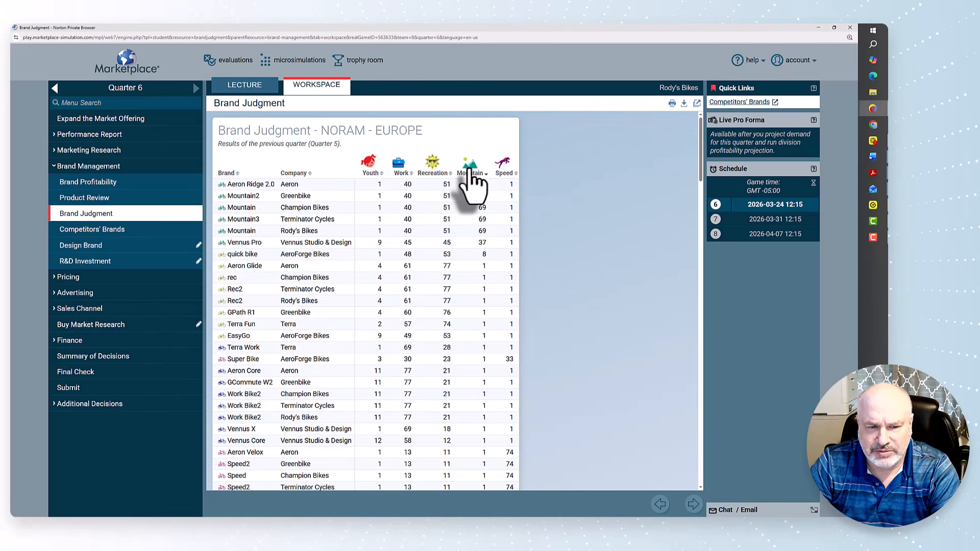
left_click(503, 163)
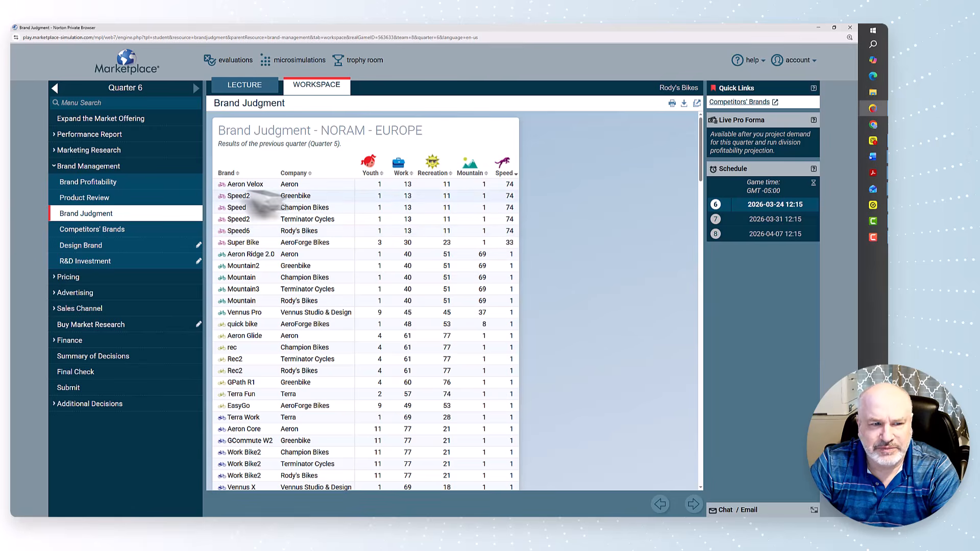
Step: Modify the Work Bike2 brand to use enriched carbon fiber, puncture resistant slime in tires and bright colorful decals styled to segment and frame
left_click(102, 246)
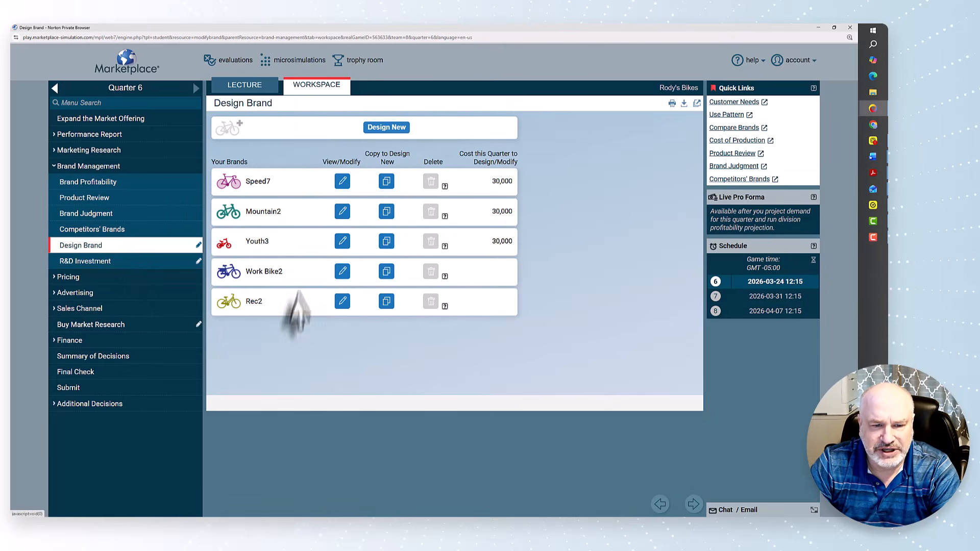
left_click(343, 272)
left_click(228, 482)
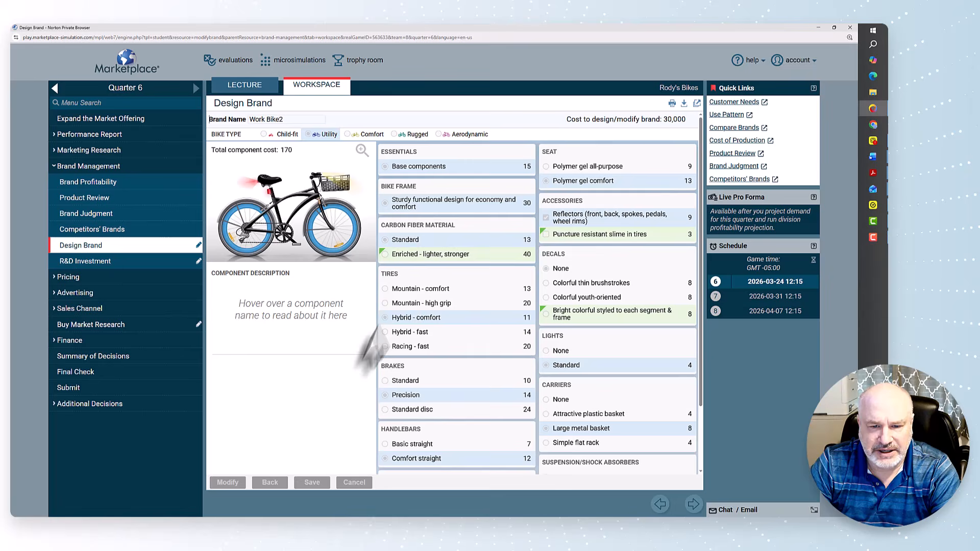
left_click(432, 255)
left_click(600, 234)
left_click(592, 313)
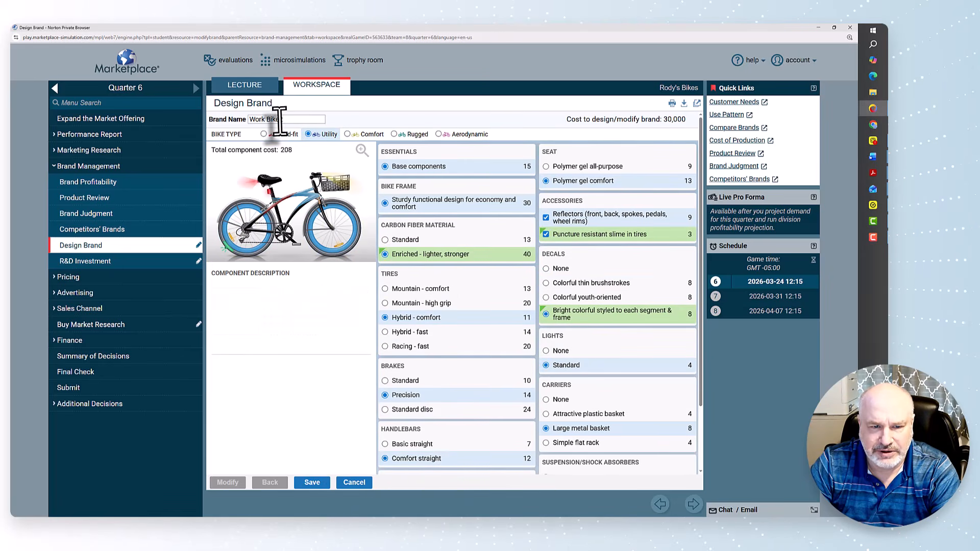
Step: Rename the Work Bike2 brand to Work Bike4, save it and return to the brand list
left_click_drag(280, 121, 286, 121)
type("4")
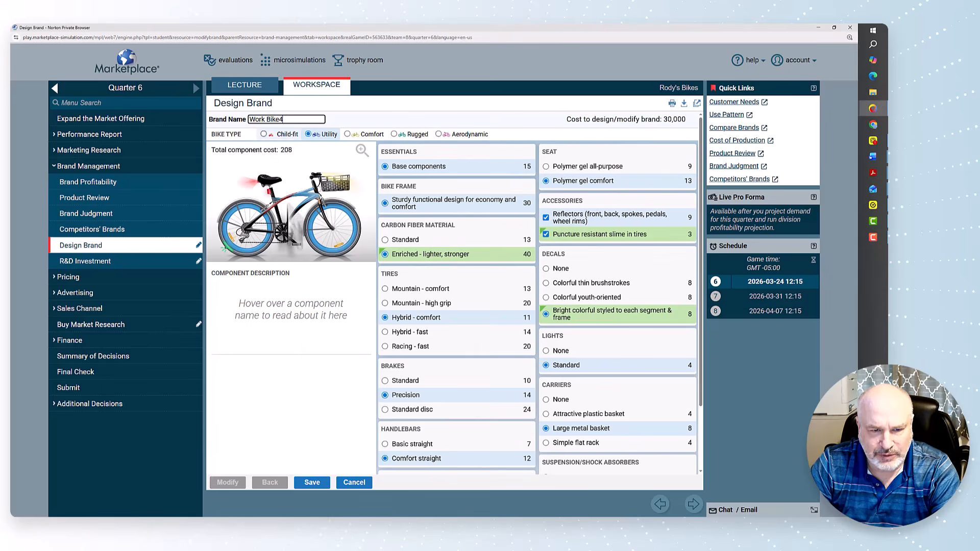
left_click(315, 485)
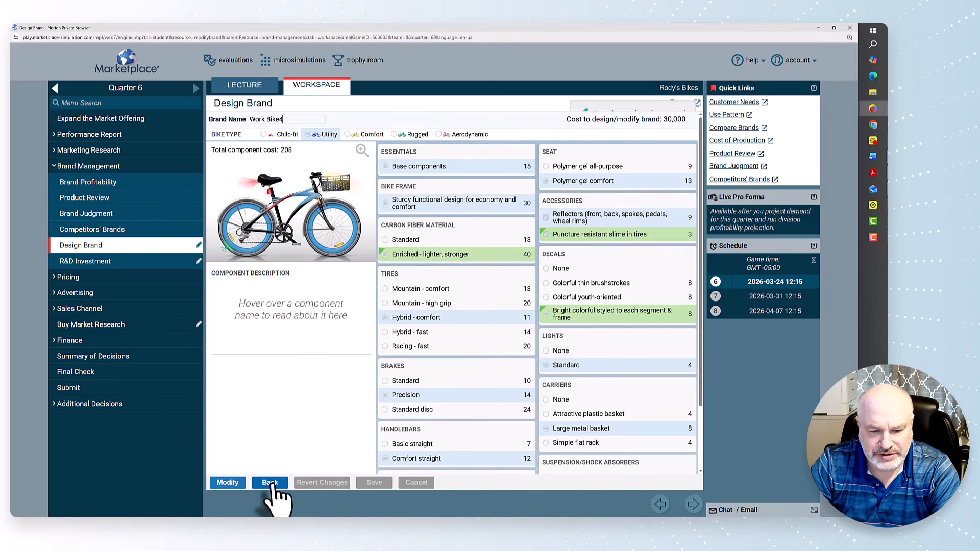
left_click(270, 484)
left_click(342, 241)
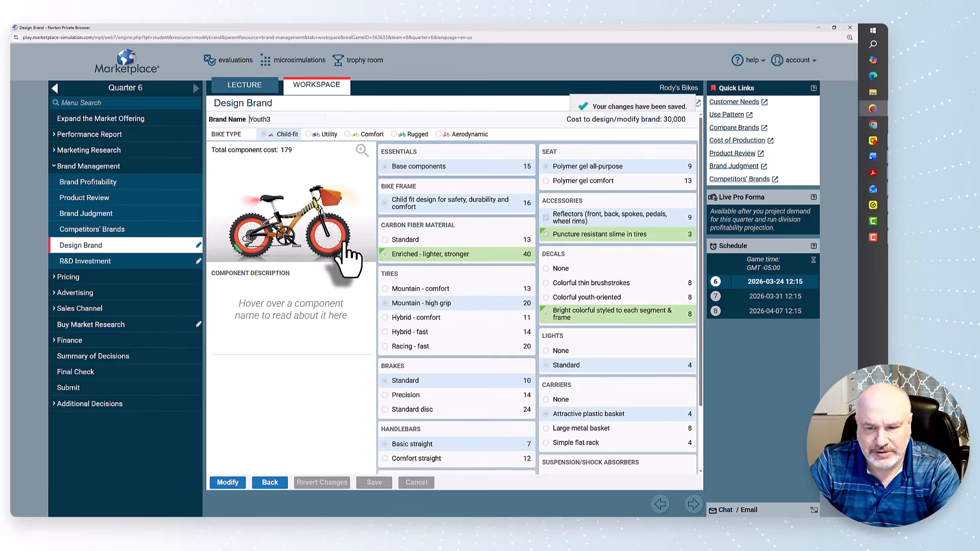
left_click(269, 483)
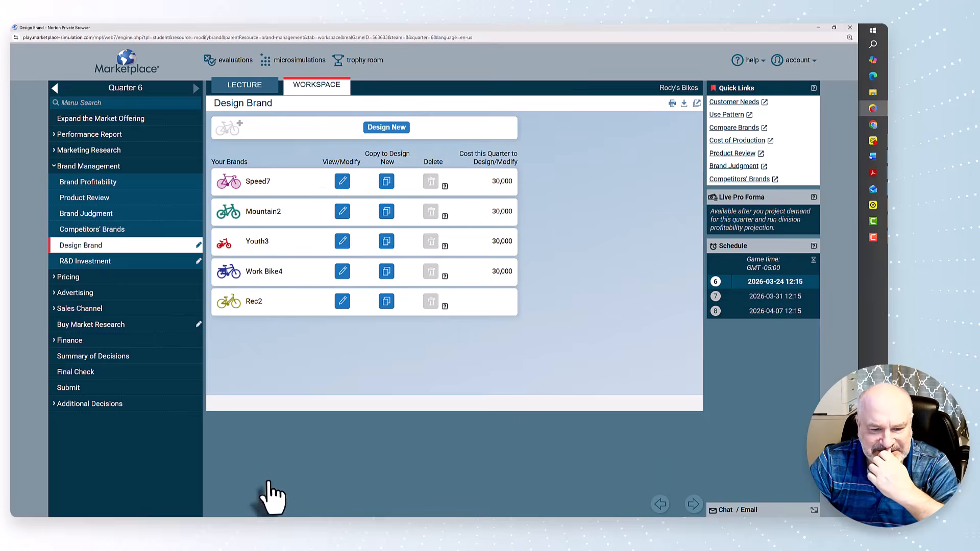
Step: Rename the Rec2 brand to Rec3, add enriched carbon fiber, puncture resistant slime and bright colorful decals styled to segment and frame, and save
left_click(341, 303)
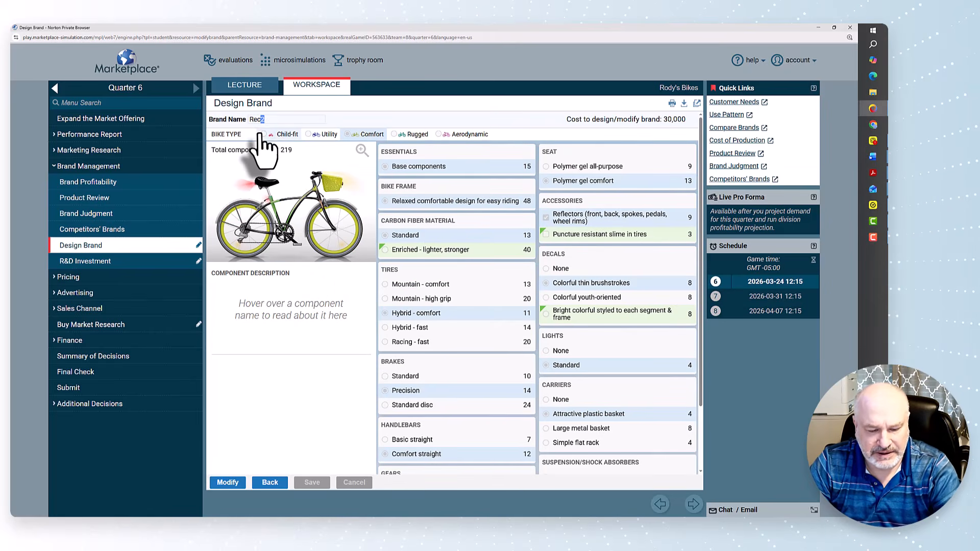
left_click(227, 482)
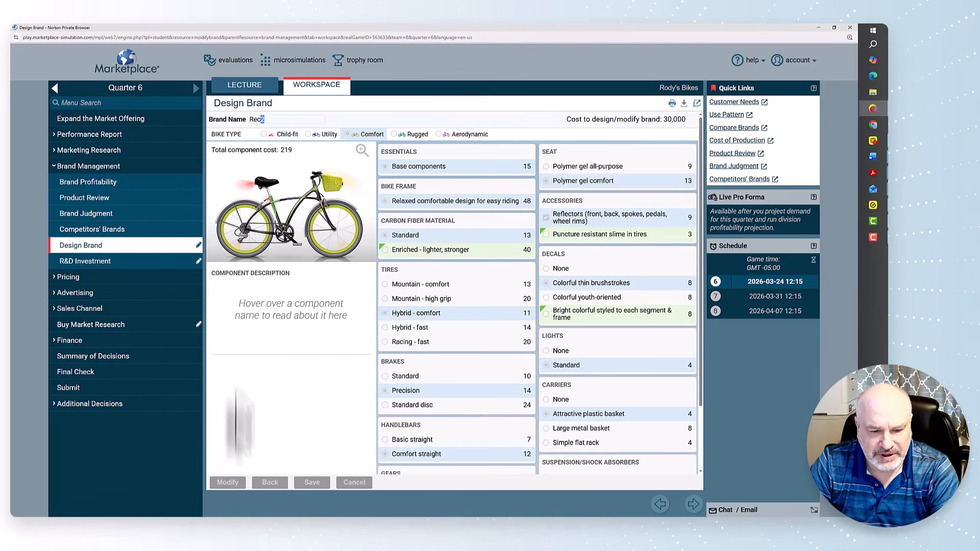
left_click(441, 250)
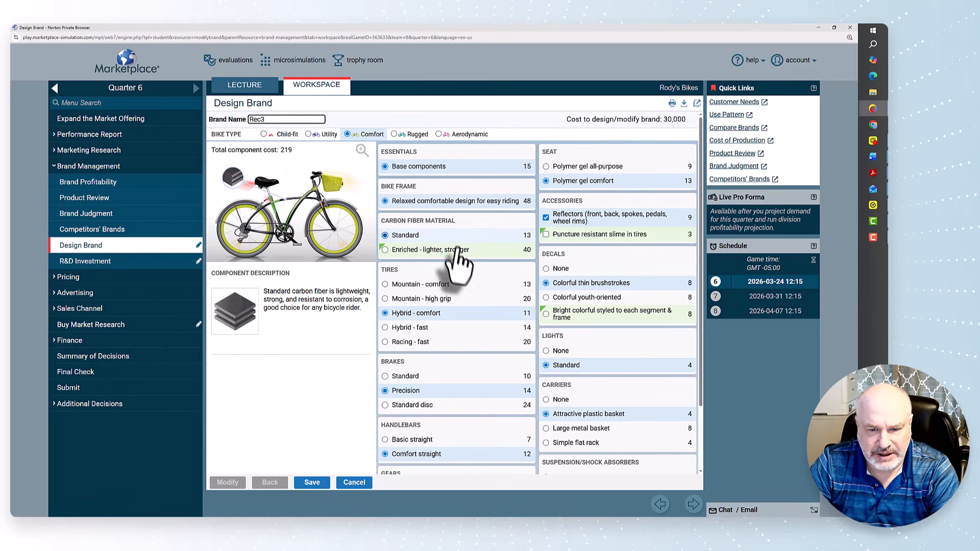
left_click(586, 235)
left_click(562, 314)
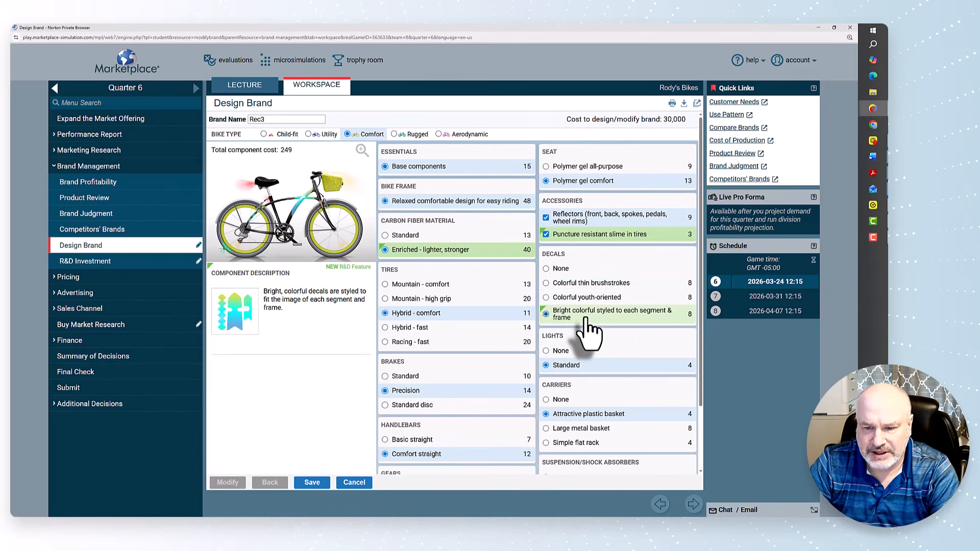
left_click(317, 482)
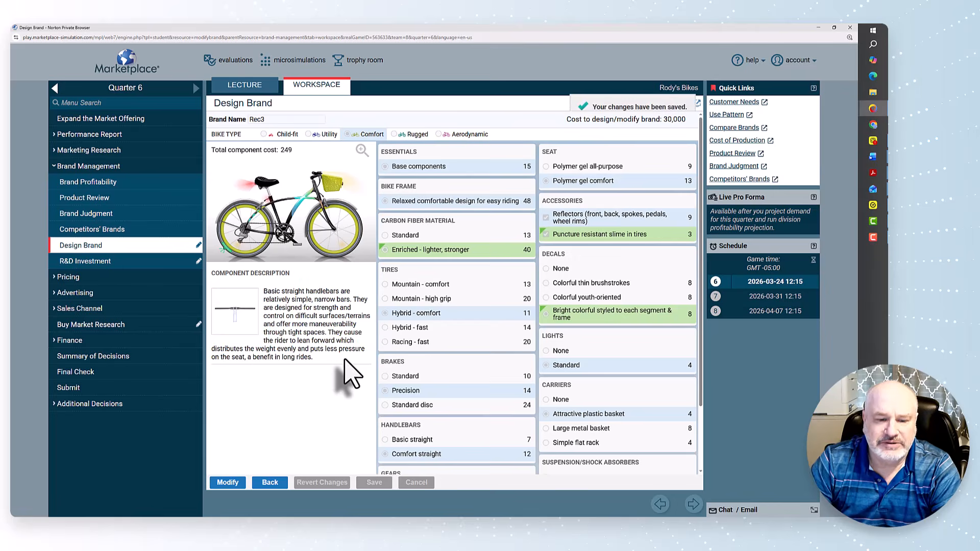
Step: In Price and Priority, set the Speed7 retail price for NORAM - EUROPE to 1475, keeping the brand at sales priority 1
left_click(130, 262)
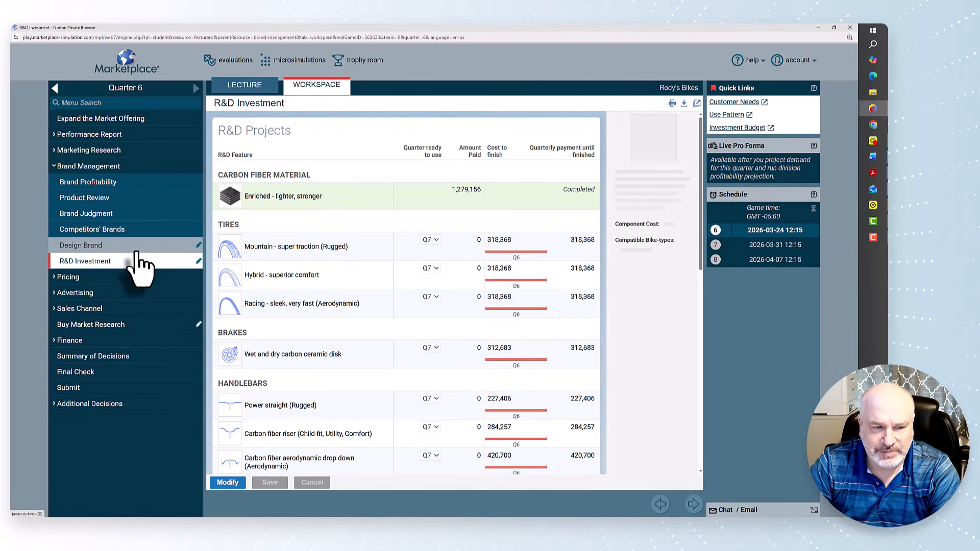
left_click(143, 280)
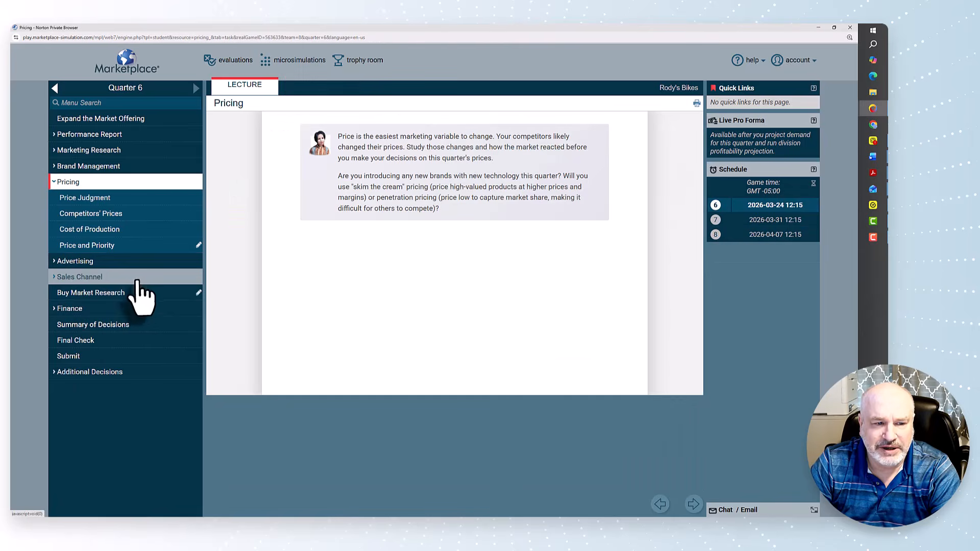
left_click(137, 246)
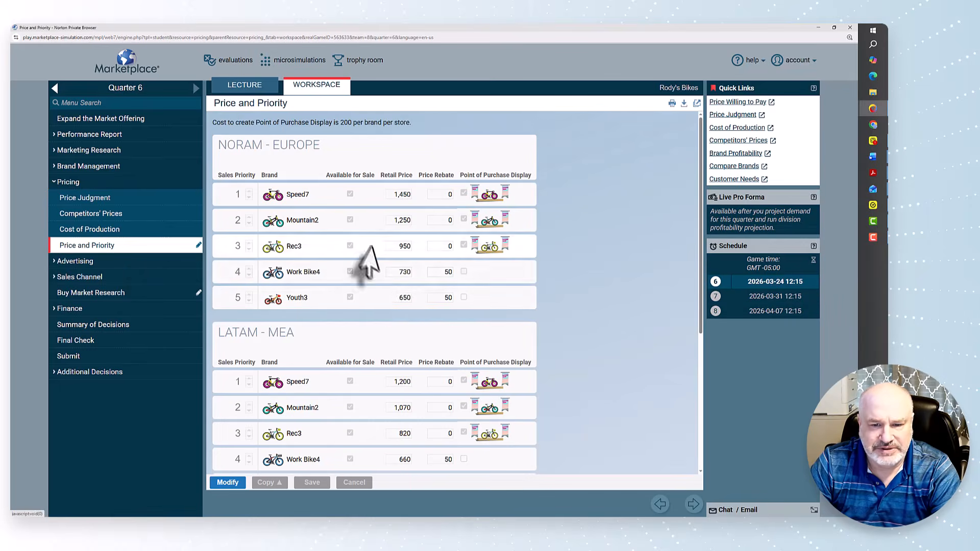
left_click(227, 483)
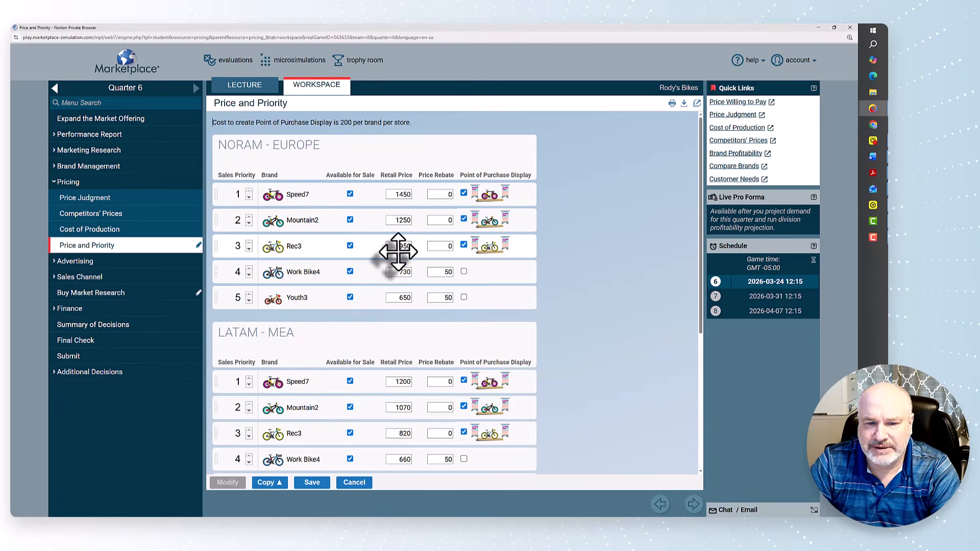
left_click_drag(401, 196, 401, 234)
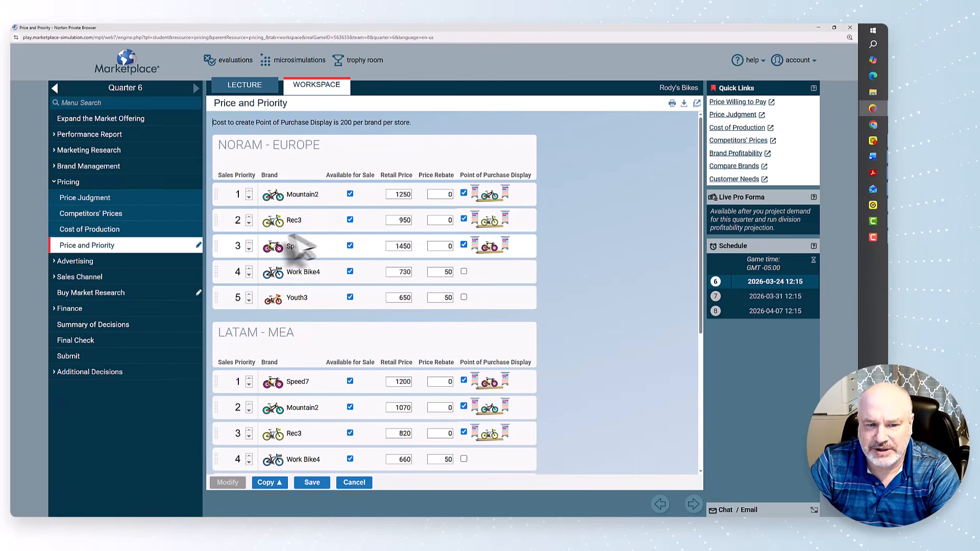
left_click_drag(219, 247, 226, 194)
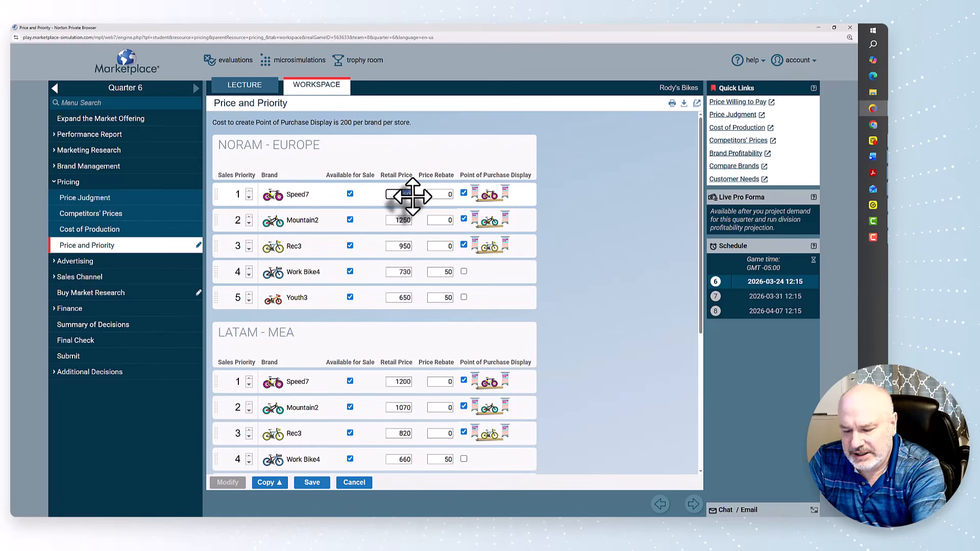
type("75")
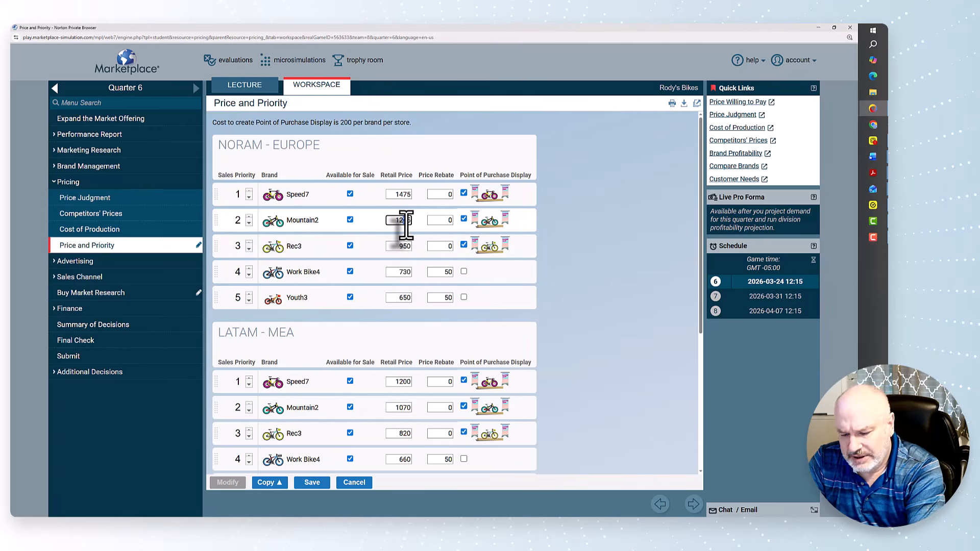
Step: Set Mountain2 to 1275 in NORAM - EUROPE, and price Speed7 and Mountain2 at 1225 and 1095 in LATAM - MEA, 1425 and 1225 in APAC
scroll(413, 248, "down", 3)
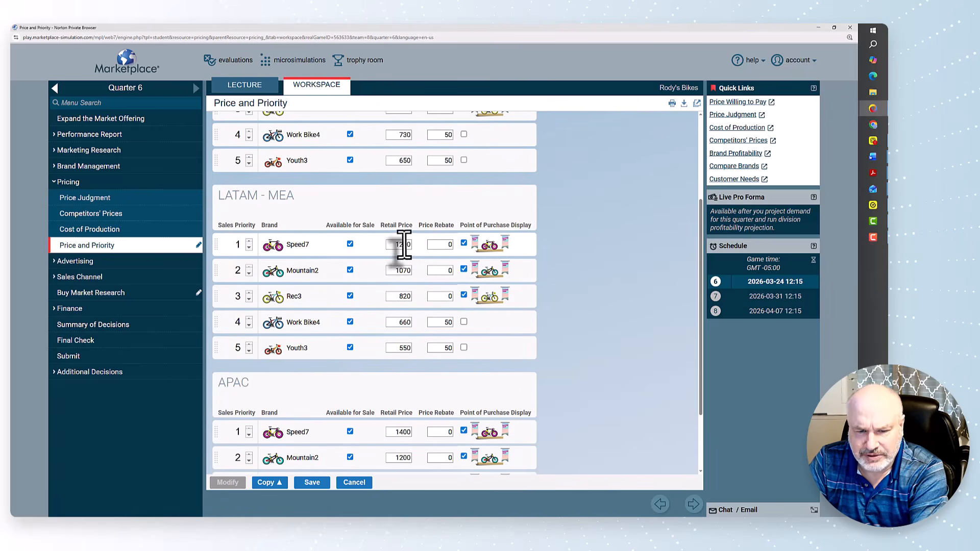
type("1225")
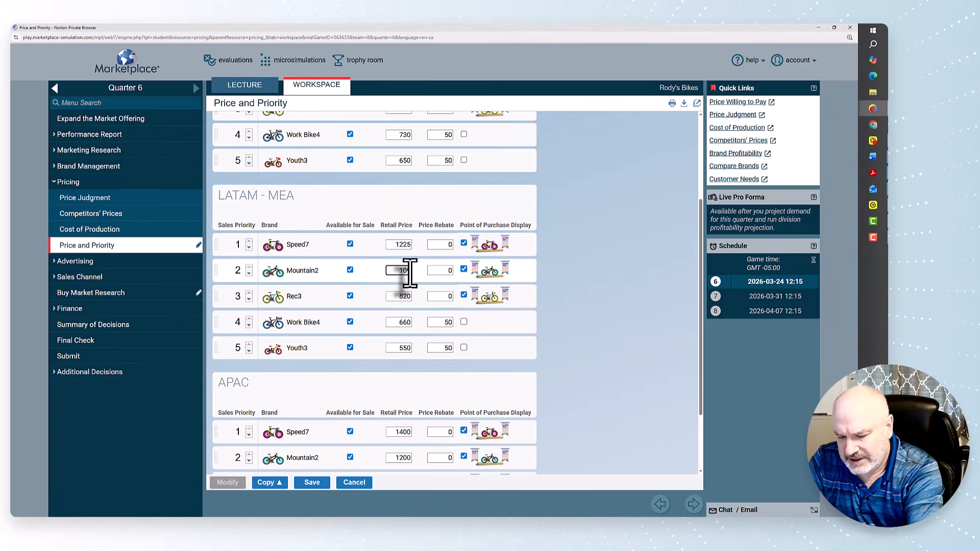
scroll(411, 290, "down", 2)
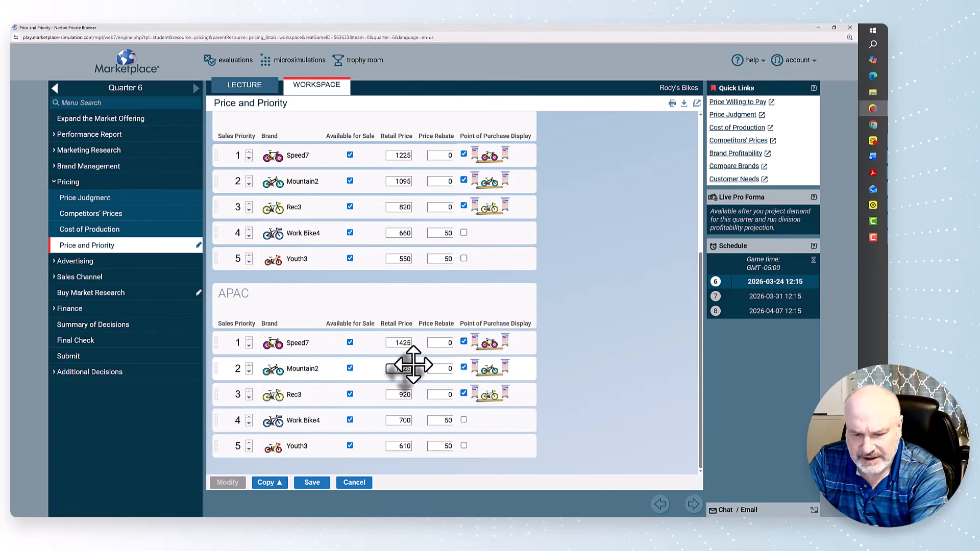
scroll(419, 336, "up", 5)
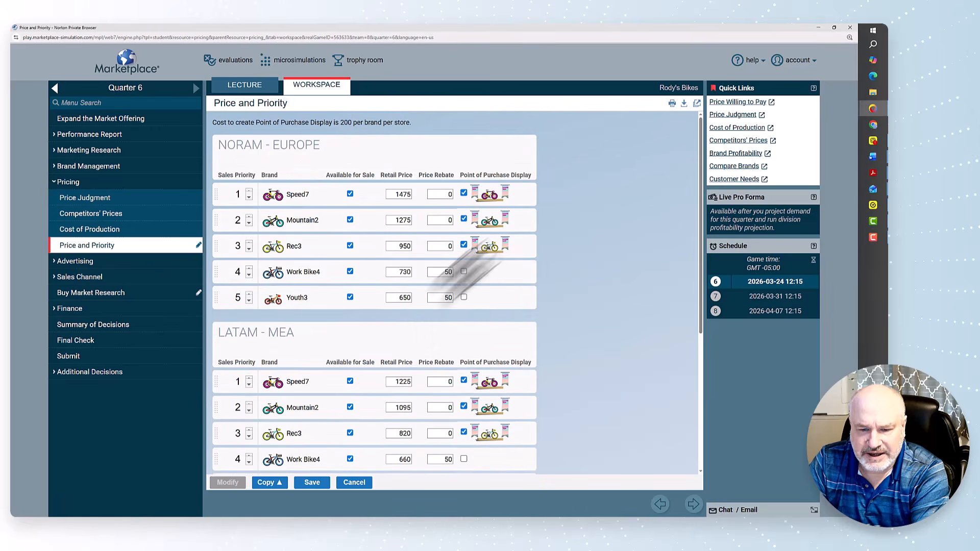
Step: Filter the competitors' prices to the youth bike brands and examine their NORAM - EUROPE prices
left_click(738, 140)
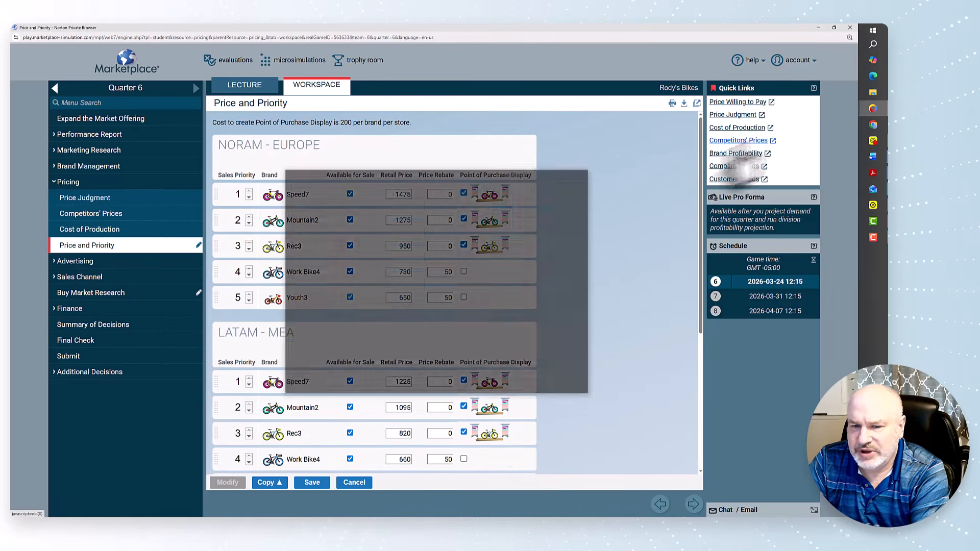
left_click(298, 313)
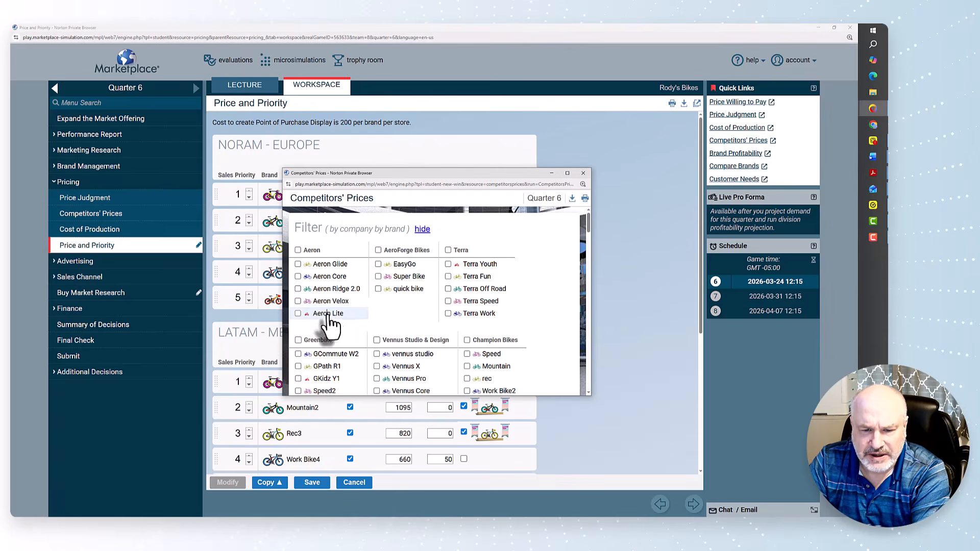
scroll(434, 306, "down", 3)
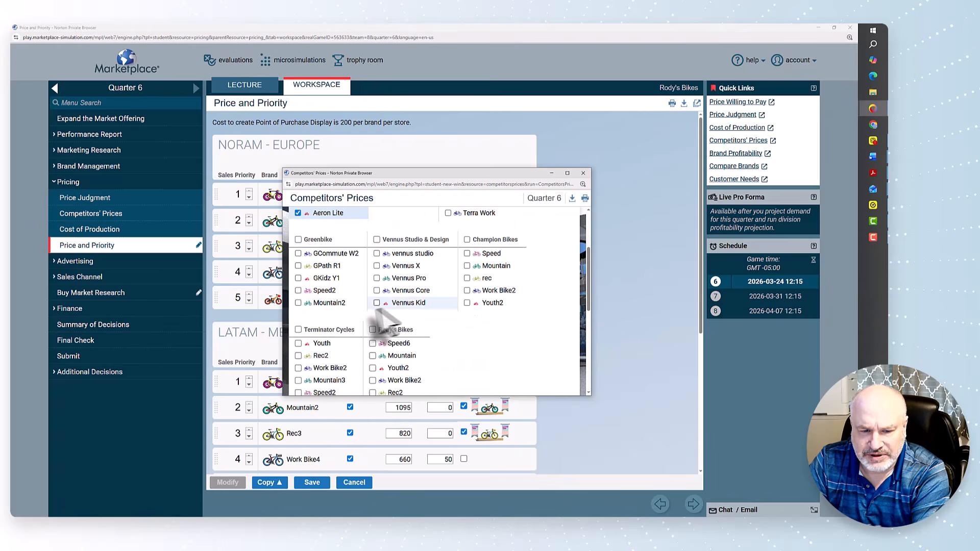
left_click(330, 276)
left_click(390, 301)
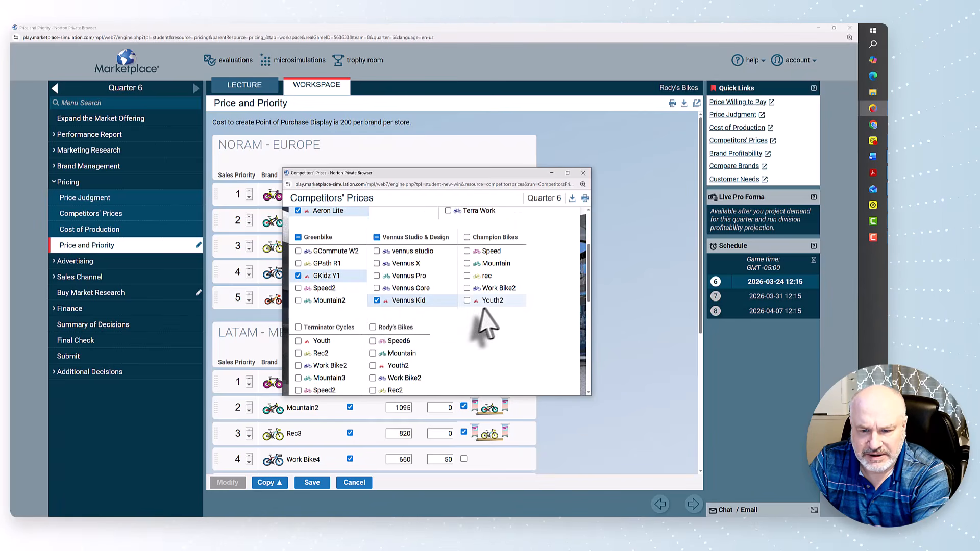
left_click(482, 301)
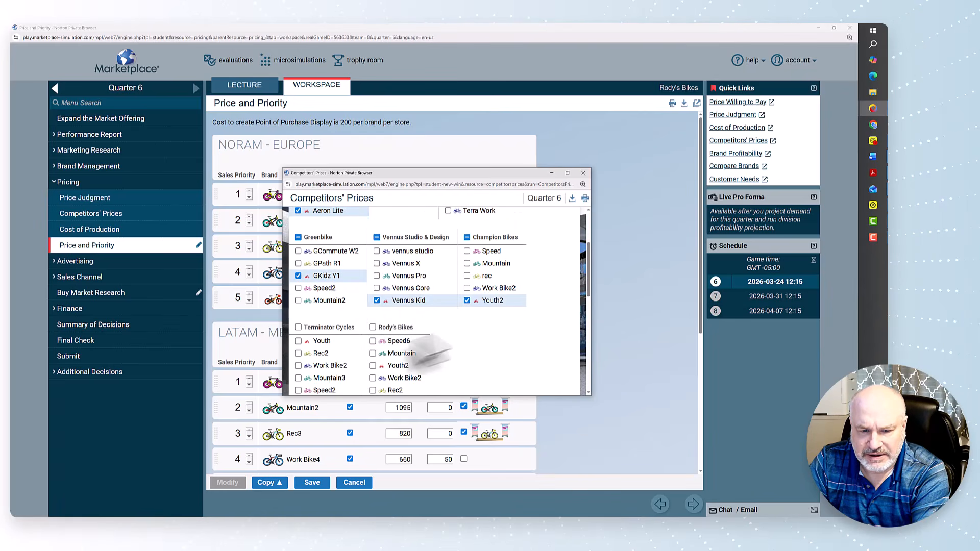
left_click(393, 366)
scroll(439, 322, "down", 3)
scroll(450, 306, "down", 1)
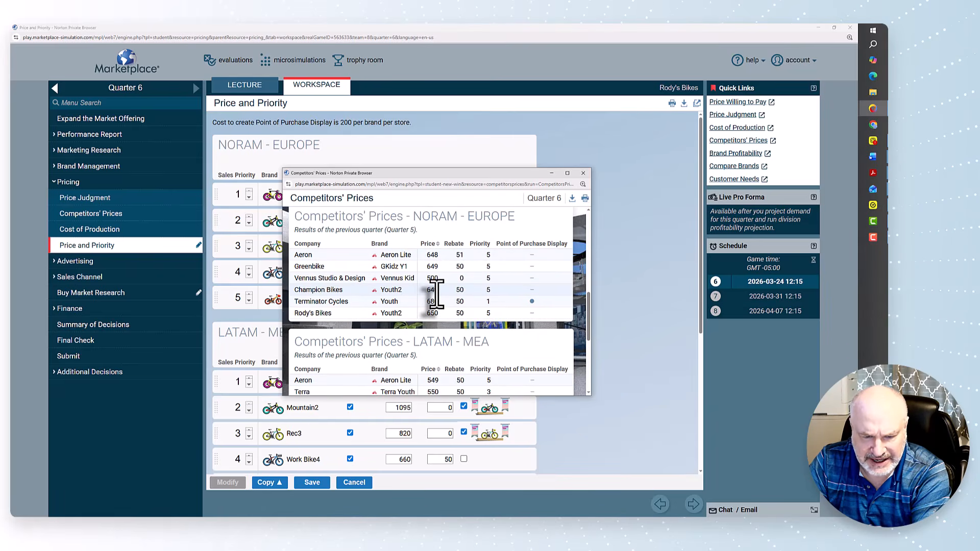
left_click(583, 173)
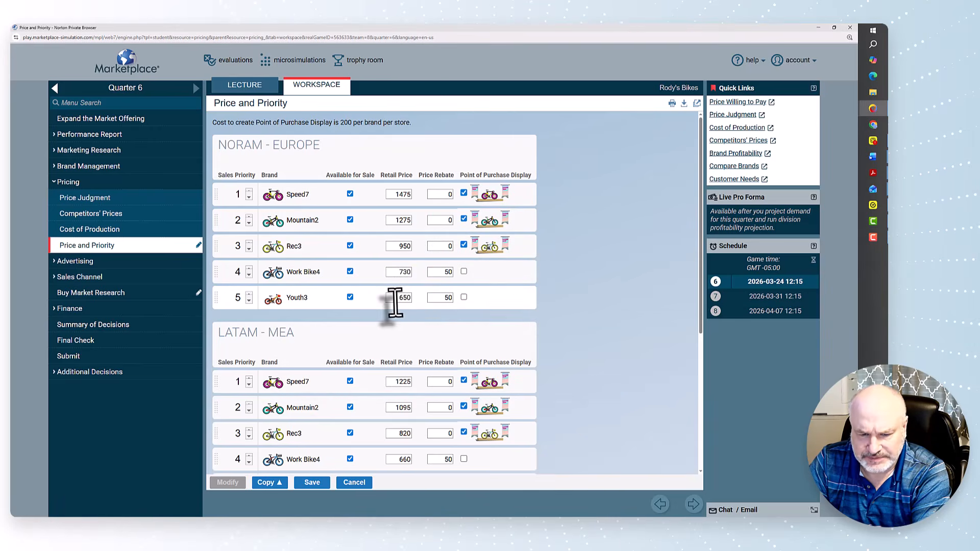
Step: Set the Youth3 retail price for NORAM - EUROPE to 648
double_click(410, 298)
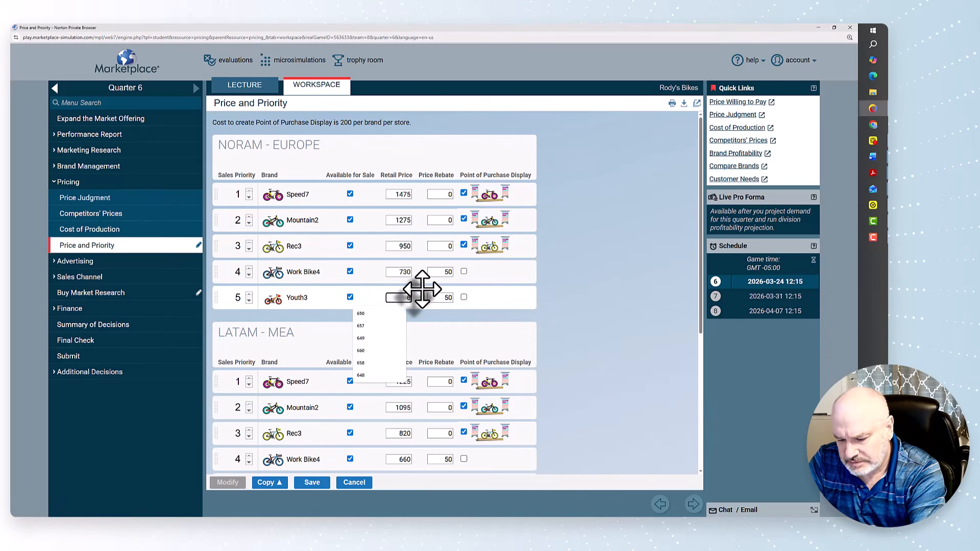
type("678")
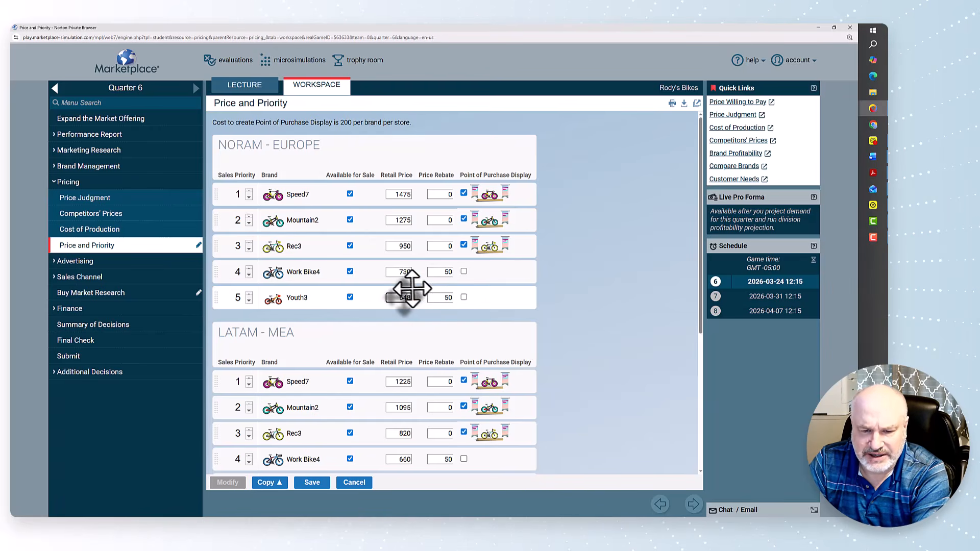
scroll(352, 307, "down", 1)
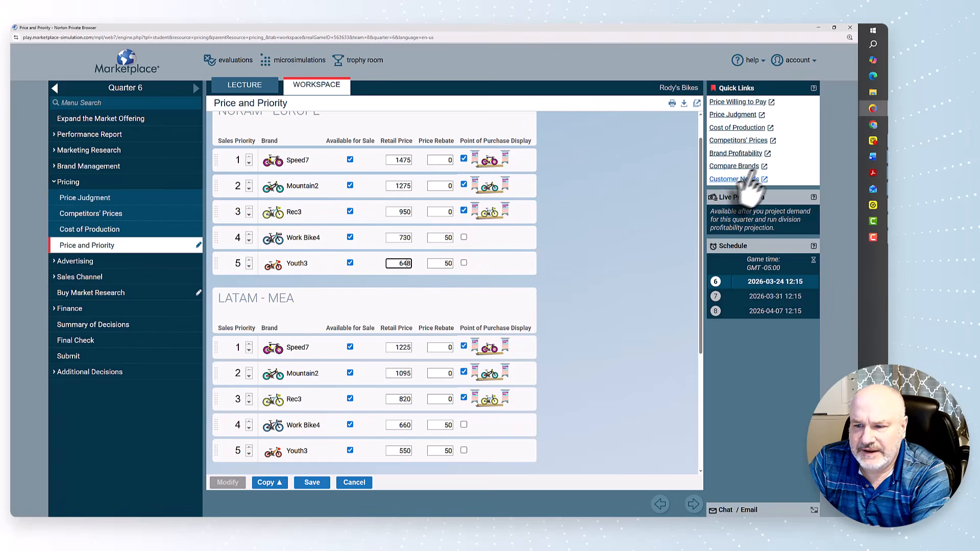
Step: Check the competitors' youth bike prices in LATAM - MEA and set the Youth3 retail price there to 548
left_click(746, 141)
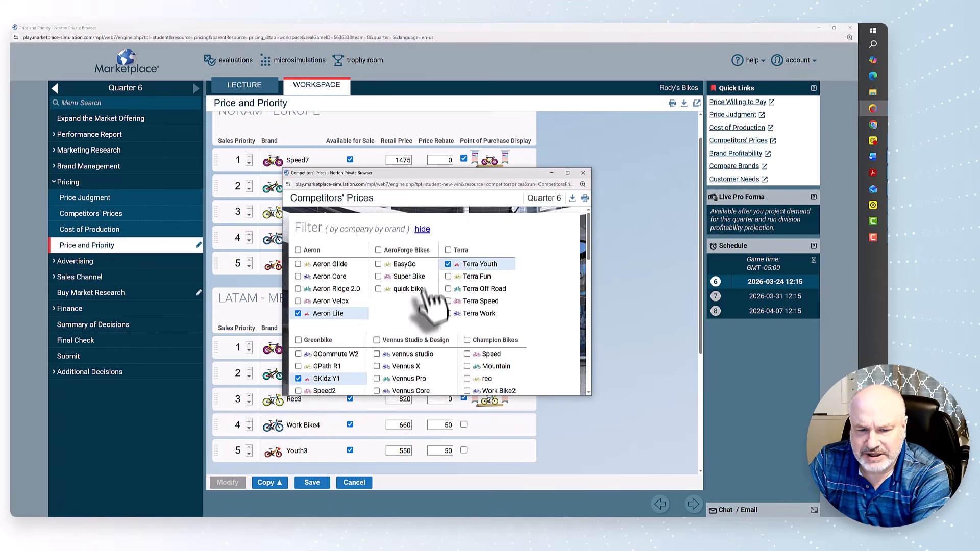
scroll(432, 301, "down", 10)
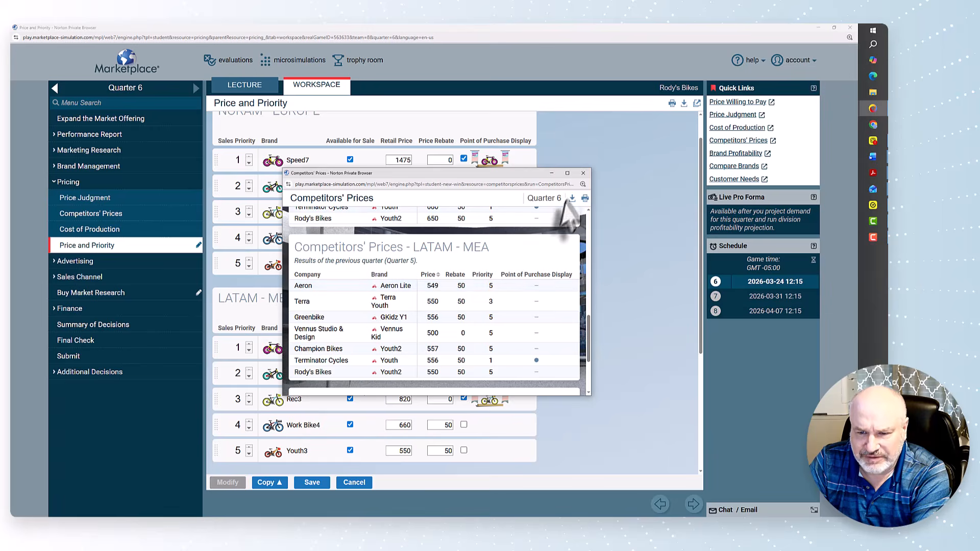
left_click(584, 173)
scroll(423, 347, "down", 3)
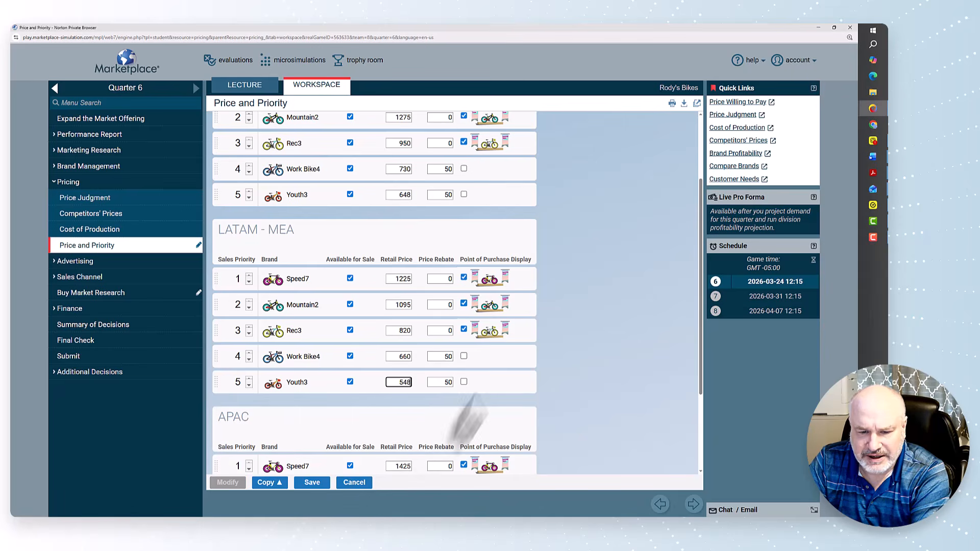
Step: Check the competitors' youth bike prices in APAC, set the Youth3 retail price there to 599 and save the pricing decisions
left_click(754, 146)
scroll(416, 286, "down", 5)
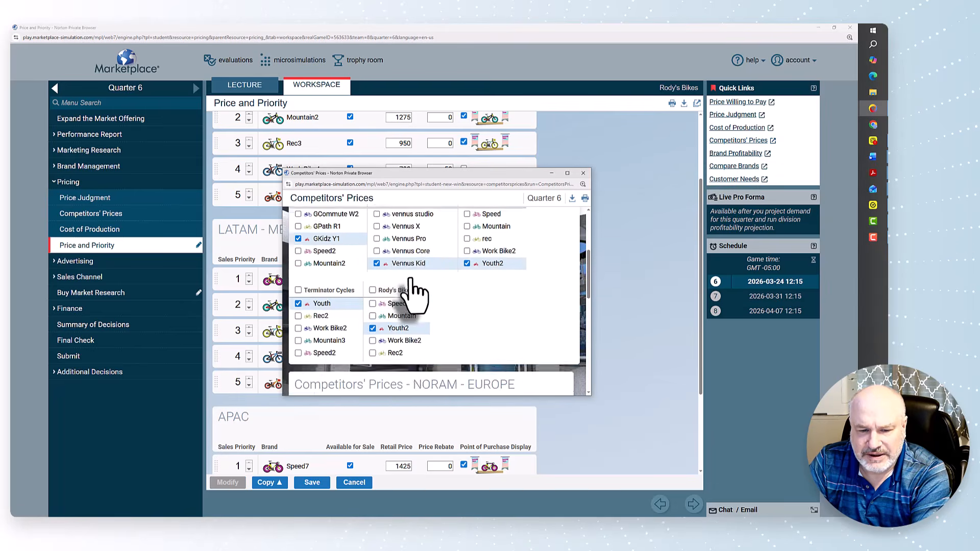
scroll(412, 280, "down", 10)
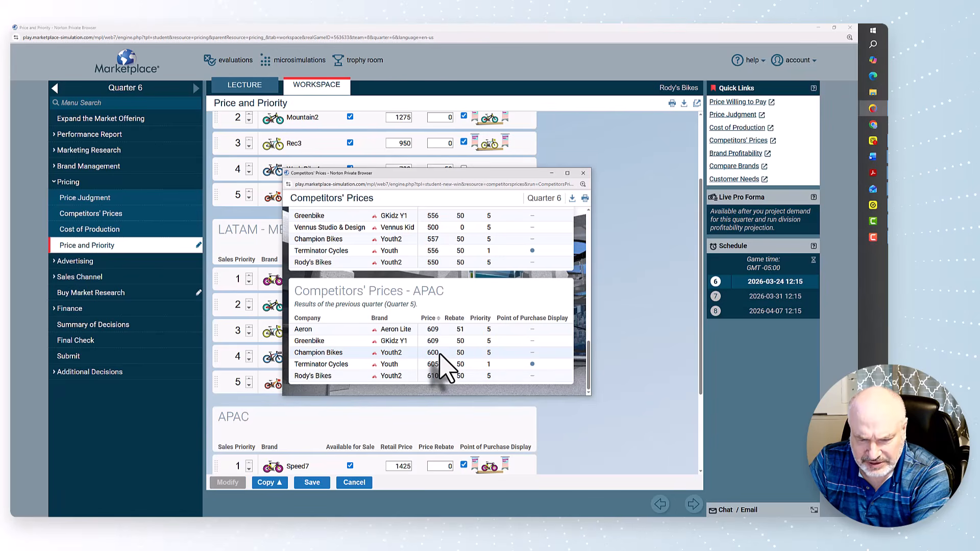
left_click(583, 173)
scroll(434, 334, "down", 3)
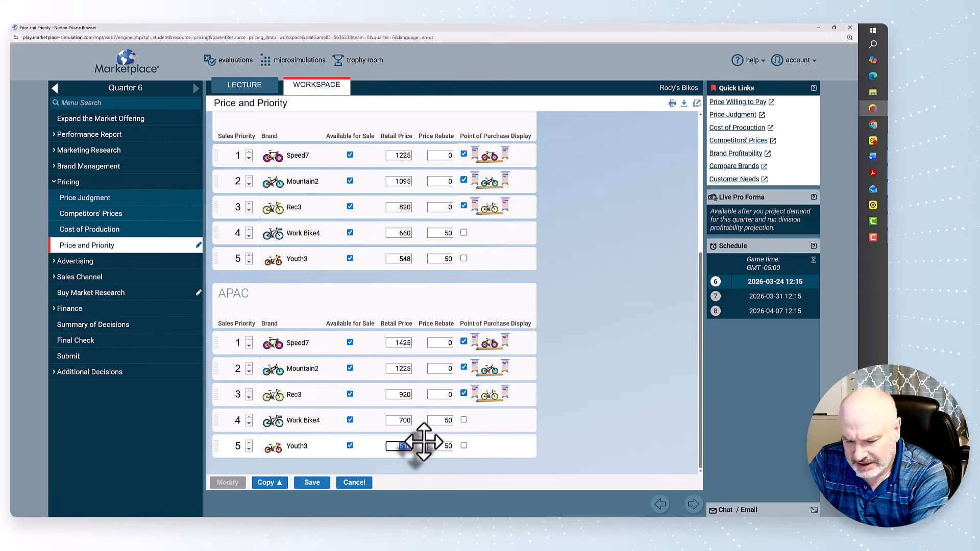
type("99")
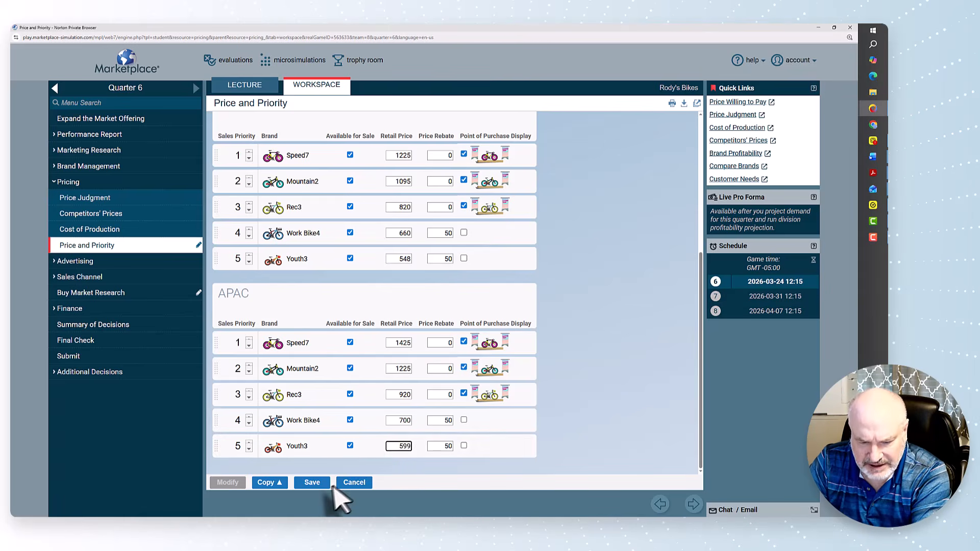
left_click(327, 482)
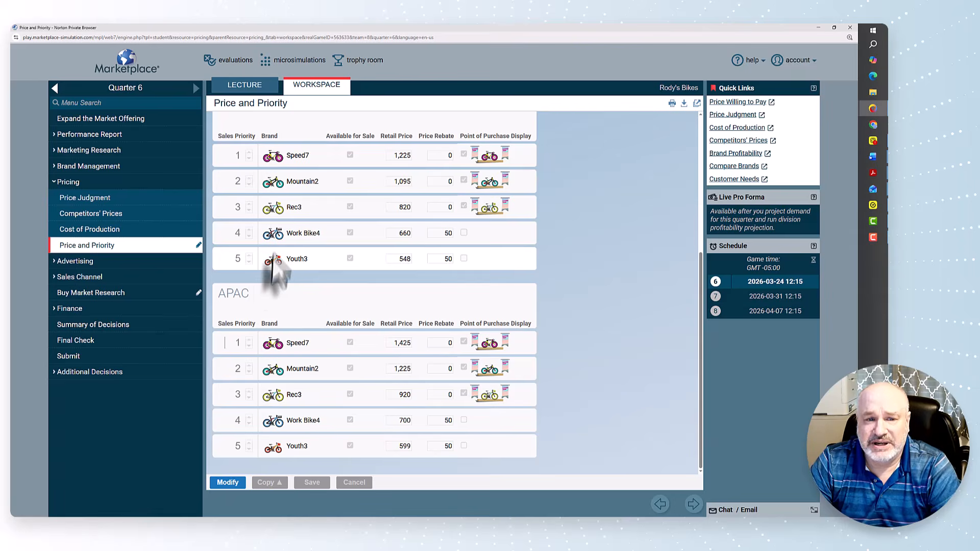
Step: Open the Speed ad for modification and add "Top speed: the lightest, strongest carbon fiber available" as priority 1
left_click(148, 261)
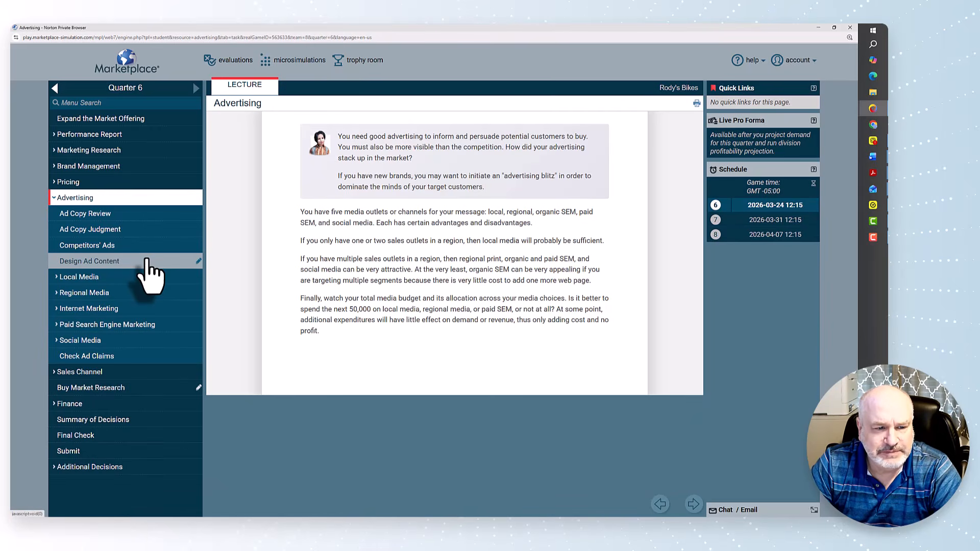
left_click(148, 261)
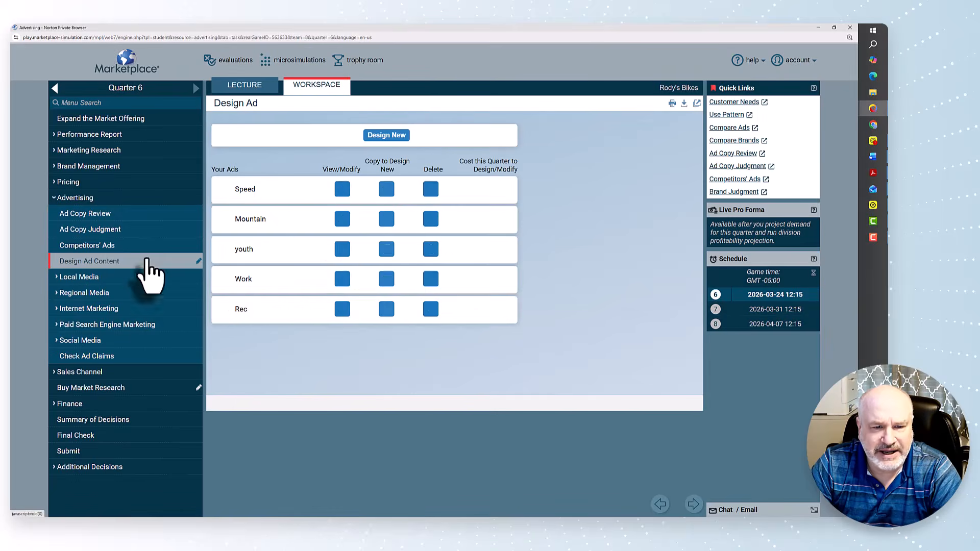
left_click(342, 190)
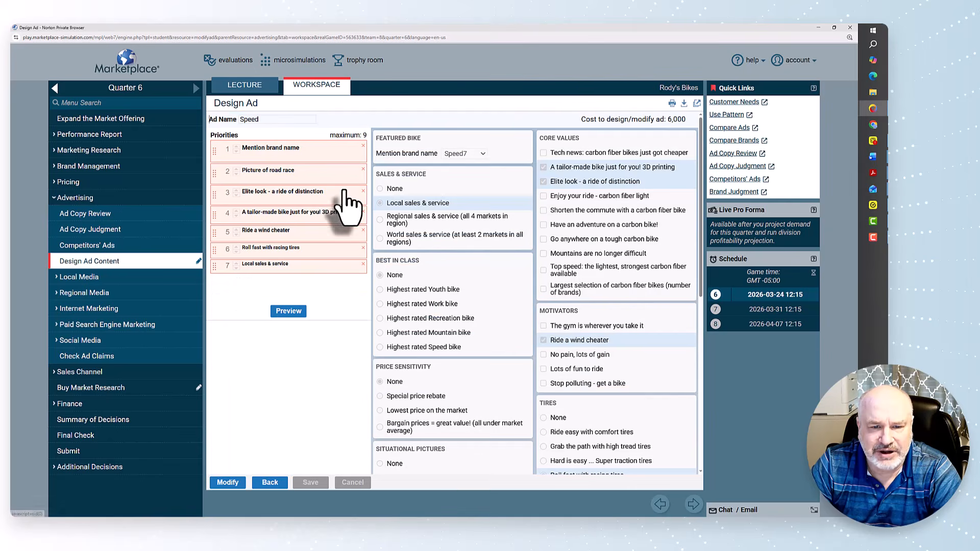
left_click(227, 483)
scroll(442, 358, "down", 5)
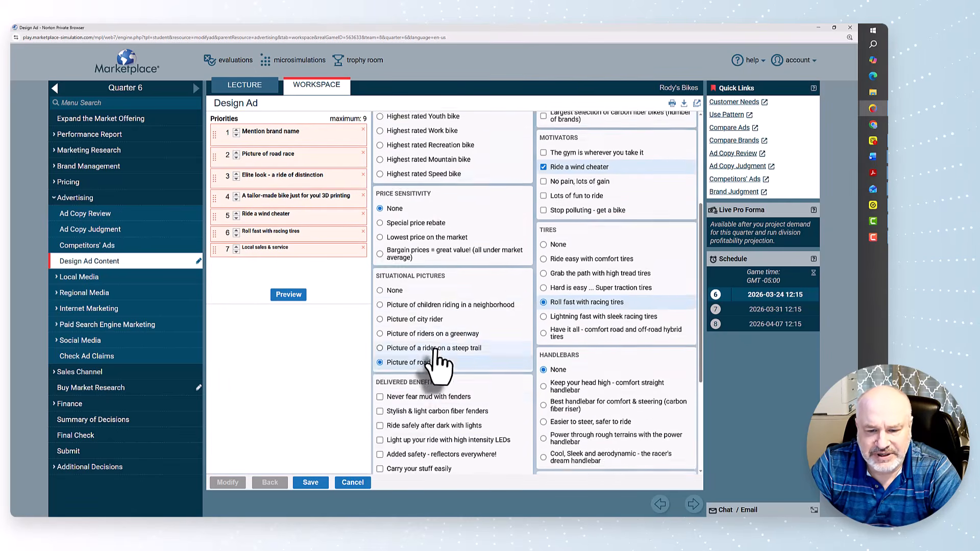
scroll(486, 374, "up", 5)
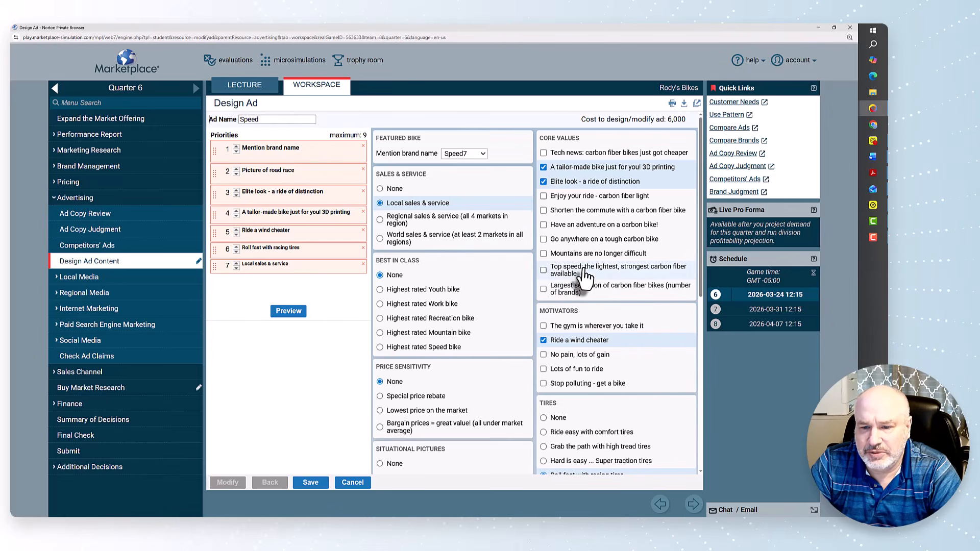
left_click(586, 275)
left_click_drag(214, 281, 240, 137)
Step: Add the colorful decals message to the Speed ad as priority 2, moving the road race picture and brand name mention to the last two priorities
scroll(448, 281, "down", 5)
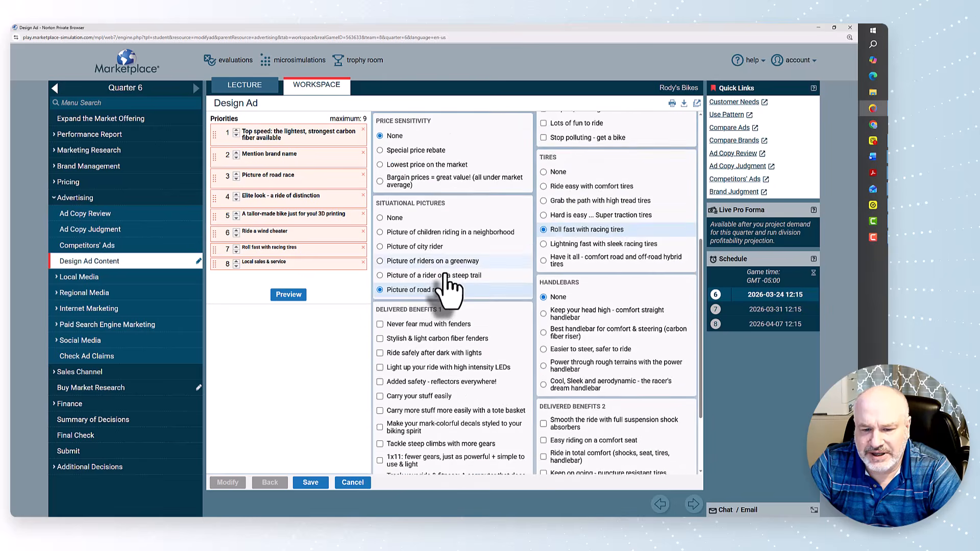
scroll(448, 289, "down", 2)
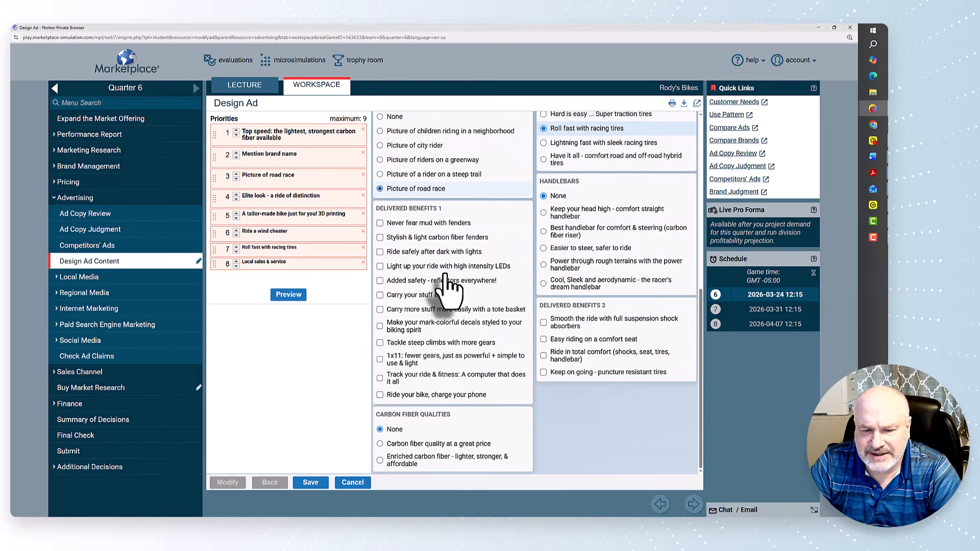
left_click(459, 327)
left_click_drag(240, 279, 240, 301)
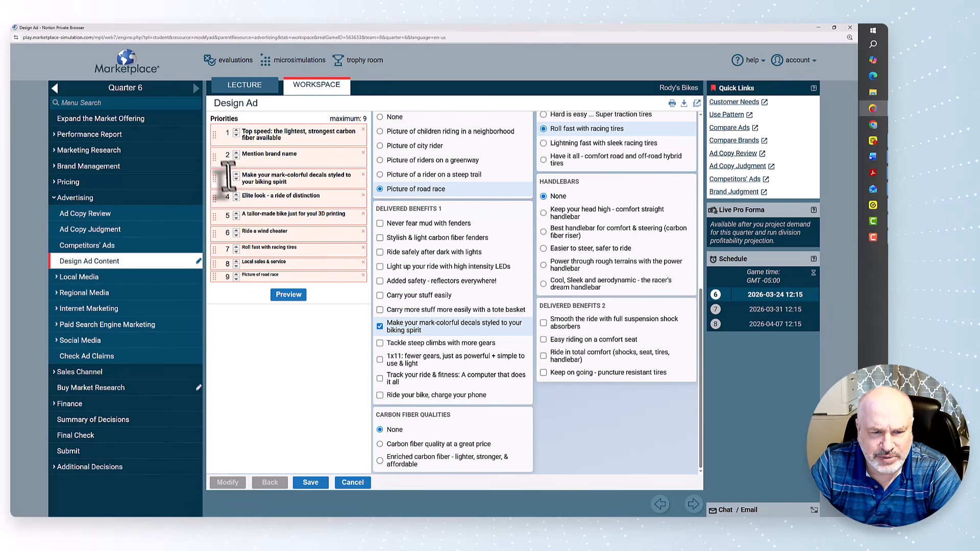
left_click_drag(215, 157, 230, 284)
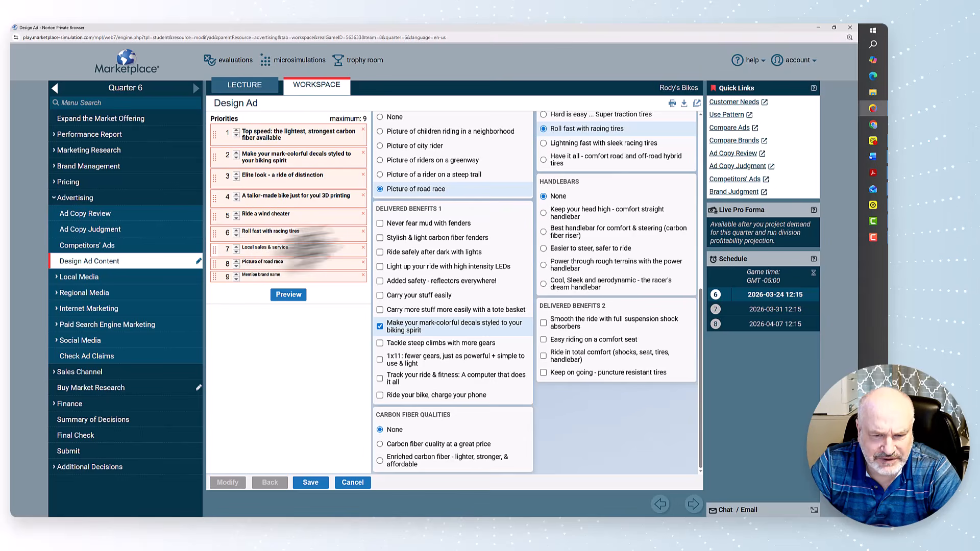
Step: Switch the Speed ad to world sales & service and remove the tailor-made 3D printing and elite look messages
scroll(458, 235, "up", 4)
scroll(458, 235, "up", 3)
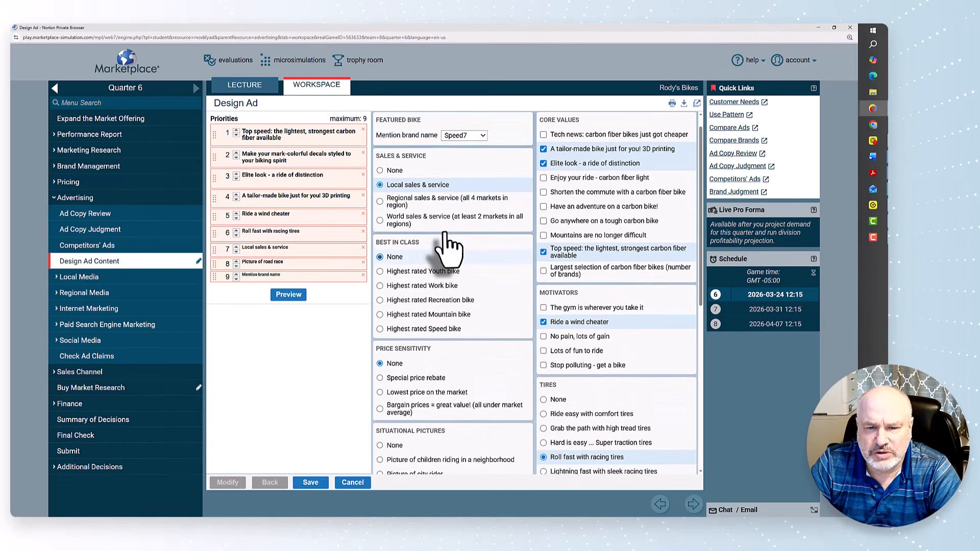
left_click(450, 237)
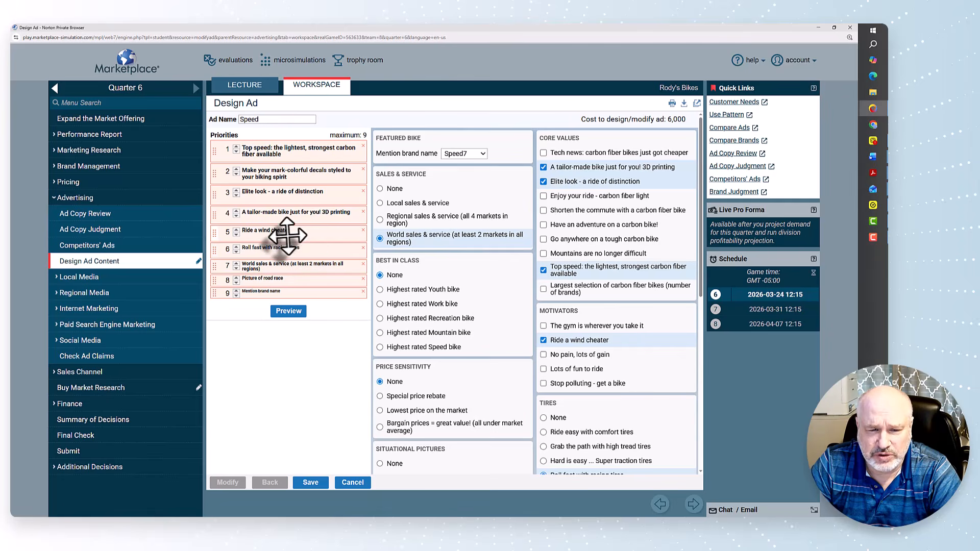
left_click(363, 212)
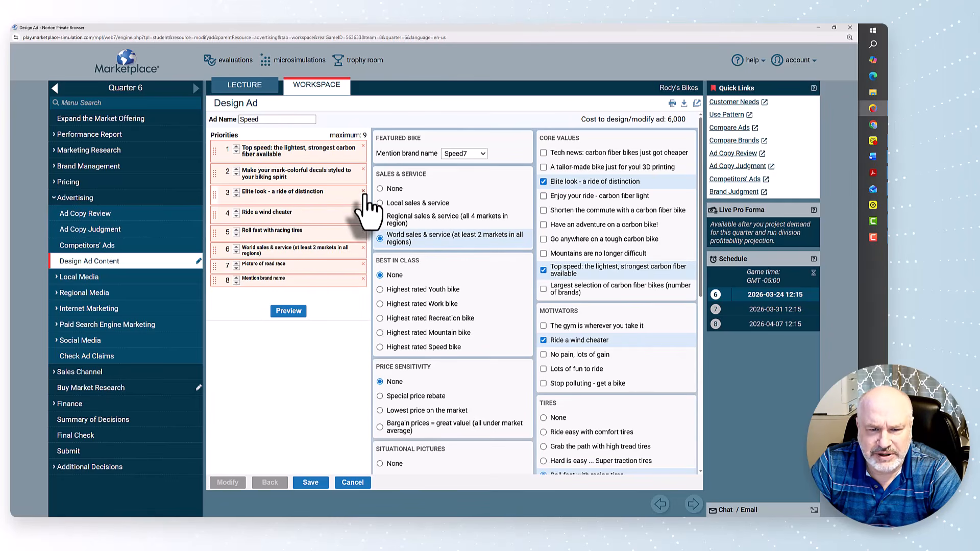
left_click(363, 191)
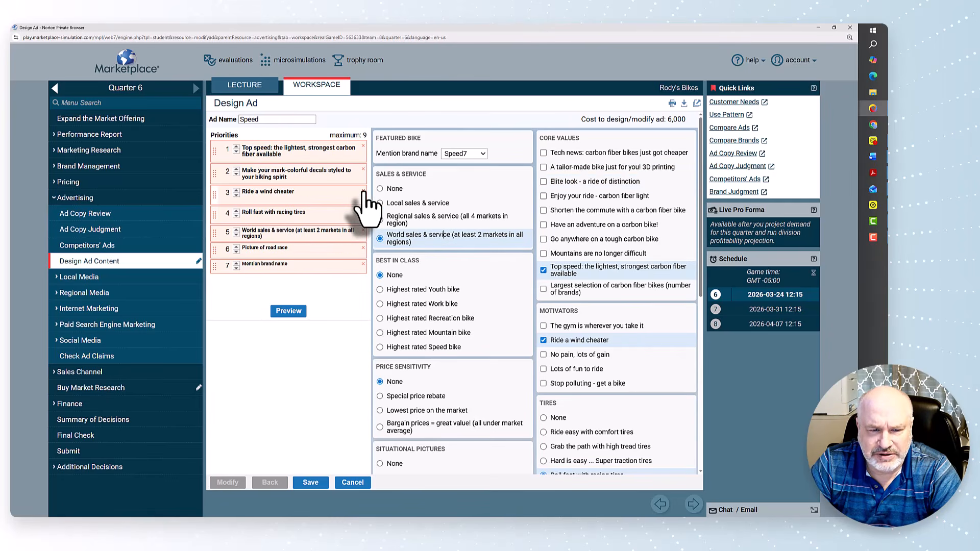
Step: Save the Speed ad, then add the enriched carbon fiber message to the Mountain ad as priority 1 with the brand name mention last
left_click(313, 482)
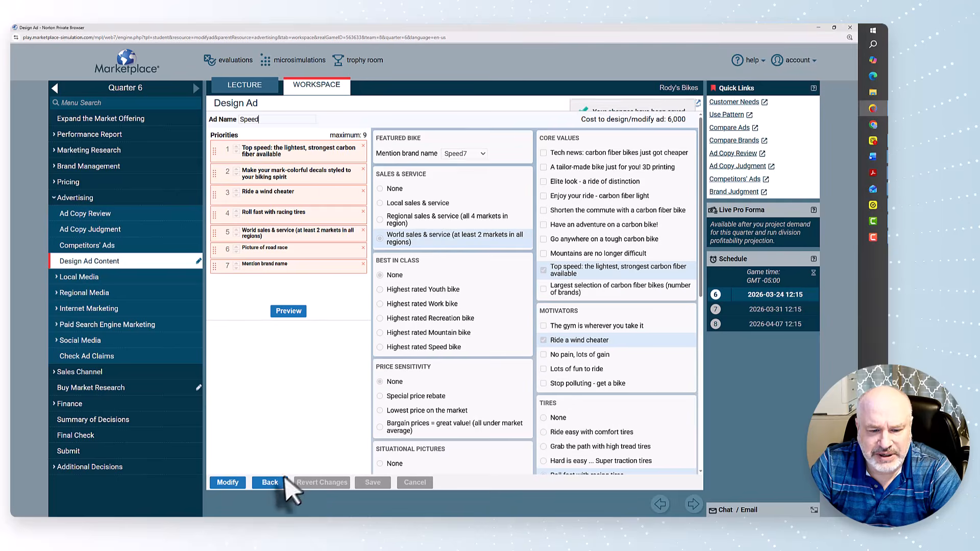
left_click(343, 220)
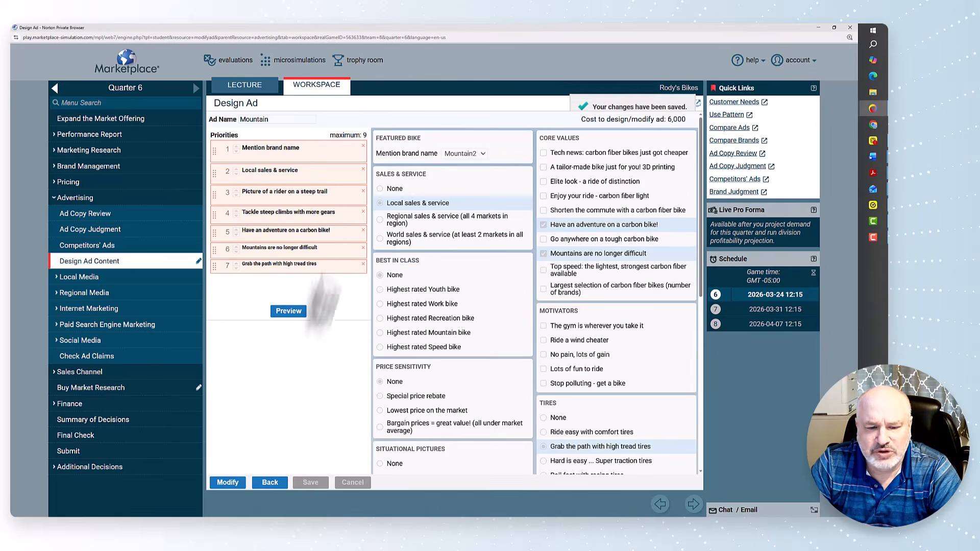
left_click(228, 483)
scroll(449, 361, "down", 7)
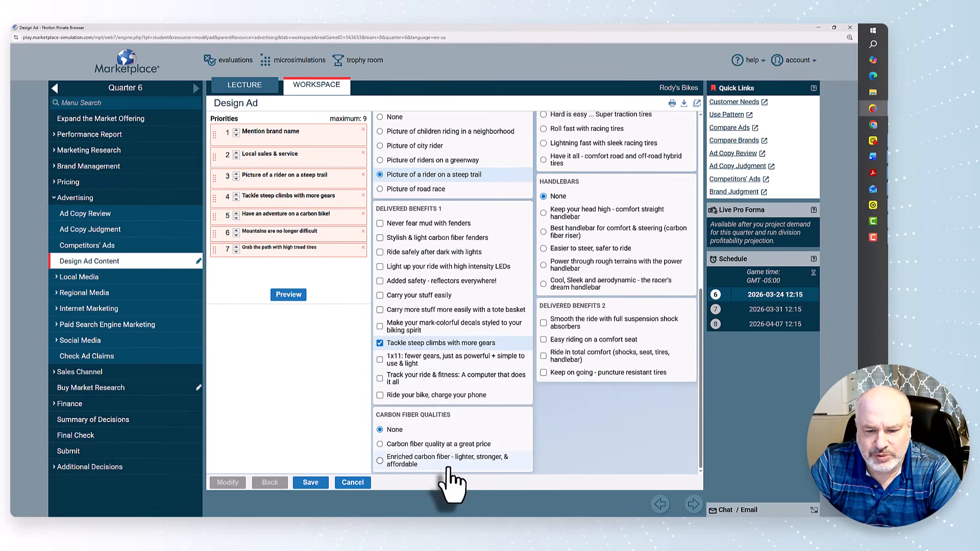
scroll(286, 291, "up", 1)
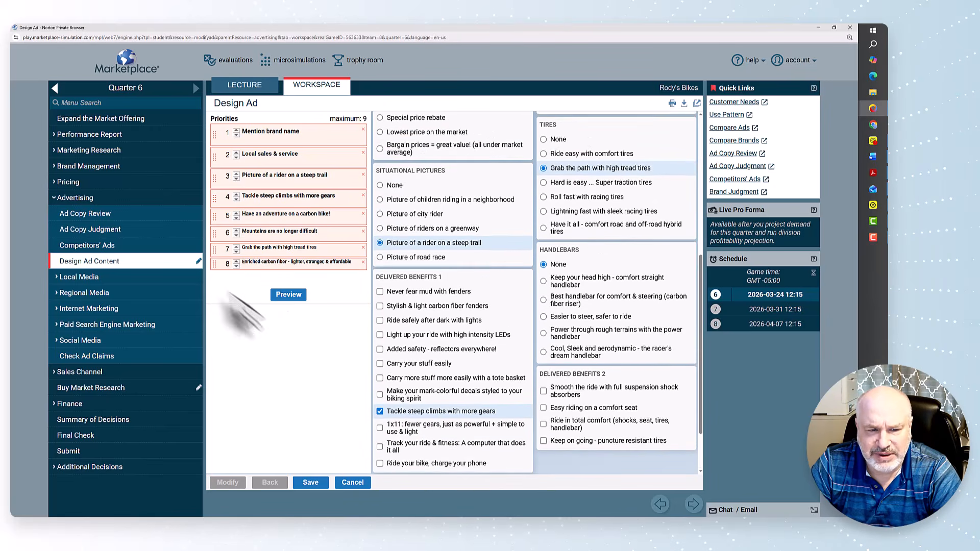
mouse_move(215, 267)
left_mouse_down()
mouse_move(250, 134)
mouse_move(219, 259)
left_mouse_up()
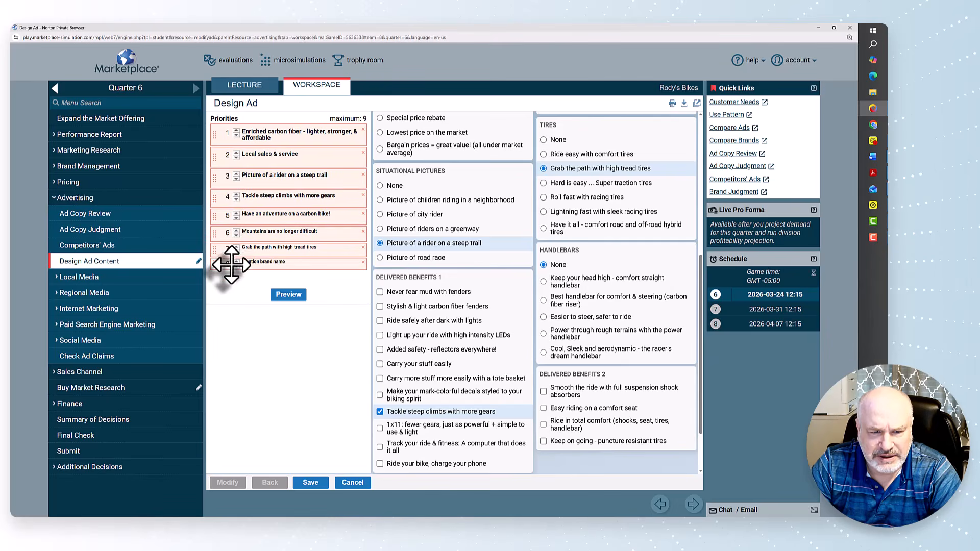
Step: Move the steep trail picture to second-to-last priority, remove "Have an adventure on a carbon bike!" and save the Mountain ad
left_click_drag(221, 179, 225, 251)
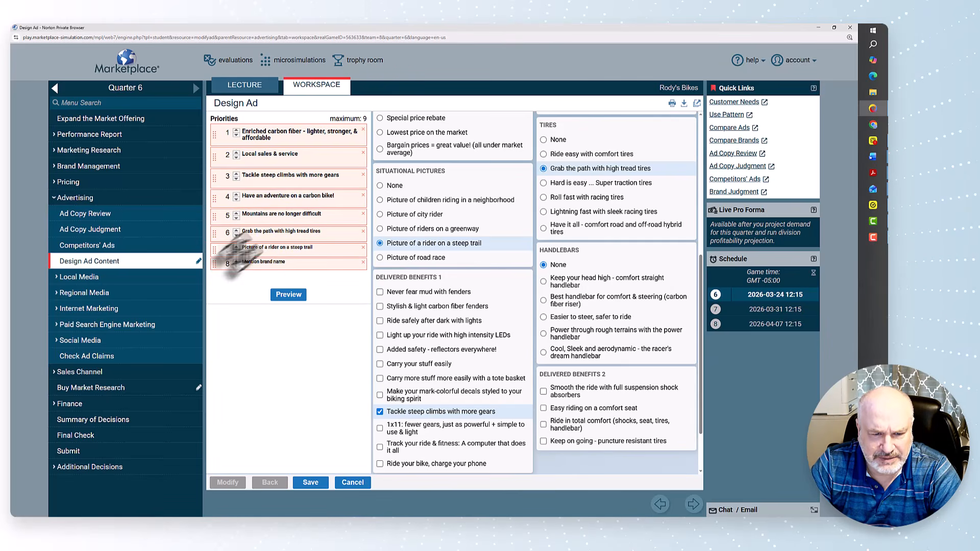
left_click(363, 196)
left_click(310, 482)
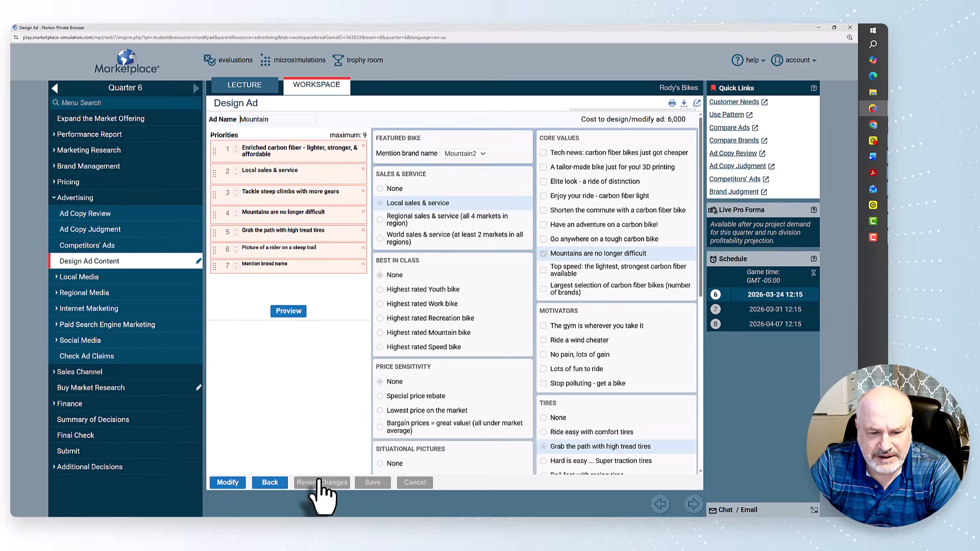
Step: Open the youth ad for modification, switch its carbon fiber message to enriched carbon fiber and add "Keep on going - puncture resistant tires"
left_click(269, 482)
left_click(343, 249)
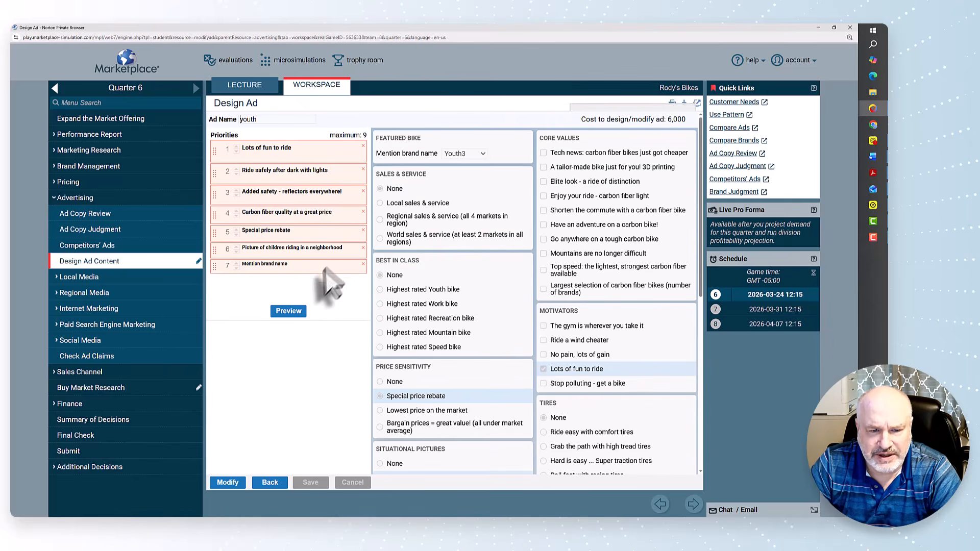
left_click(228, 482)
scroll(405, 252, "down", 7)
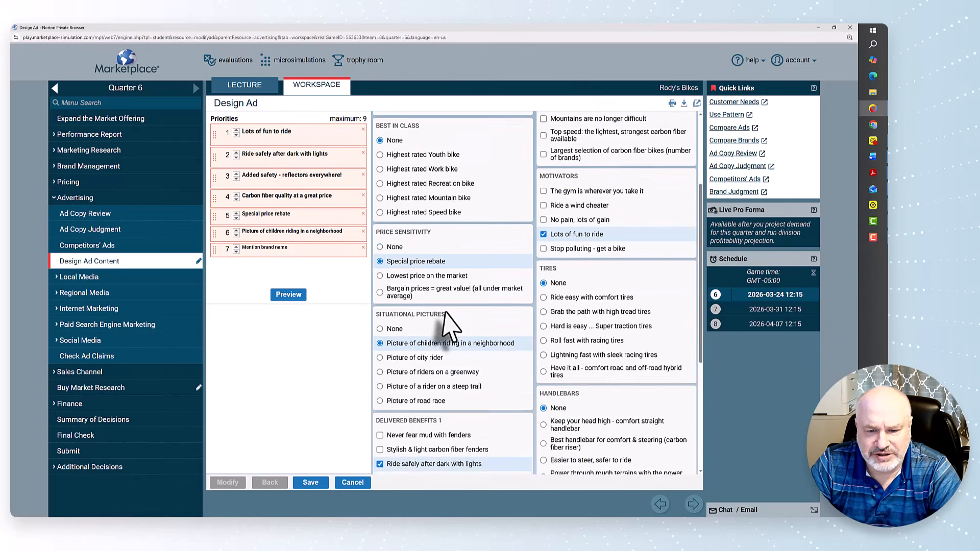
left_click(421, 466)
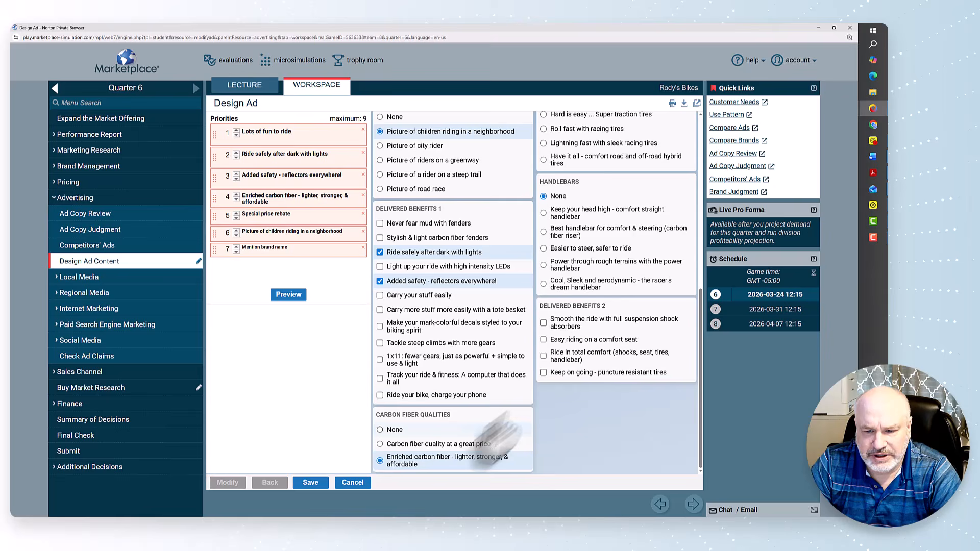
left_click(559, 373)
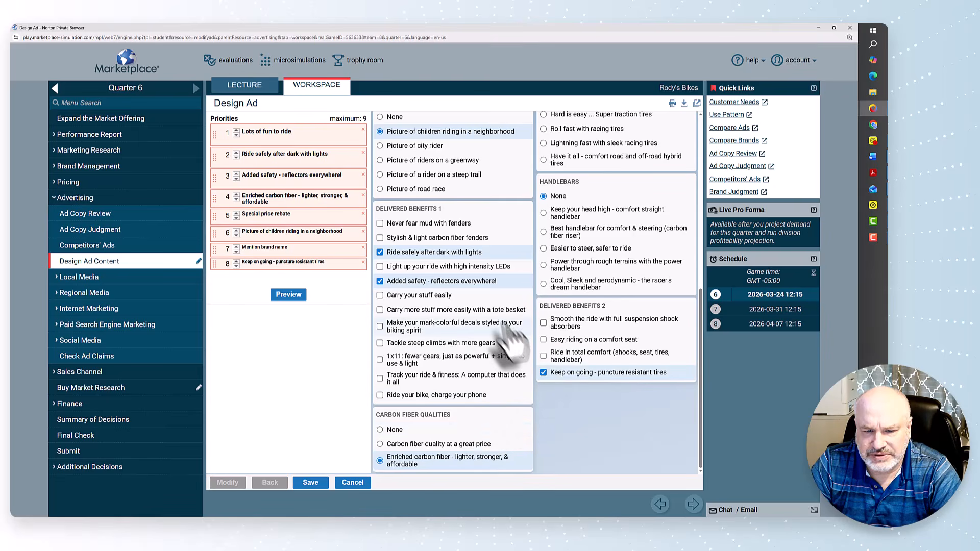
Step: Add the colorful decals message to the youth ad and remove the reflectors and riding-after-dark lights messages
left_click(443, 327)
left_click(440, 281)
left_click(434, 252)
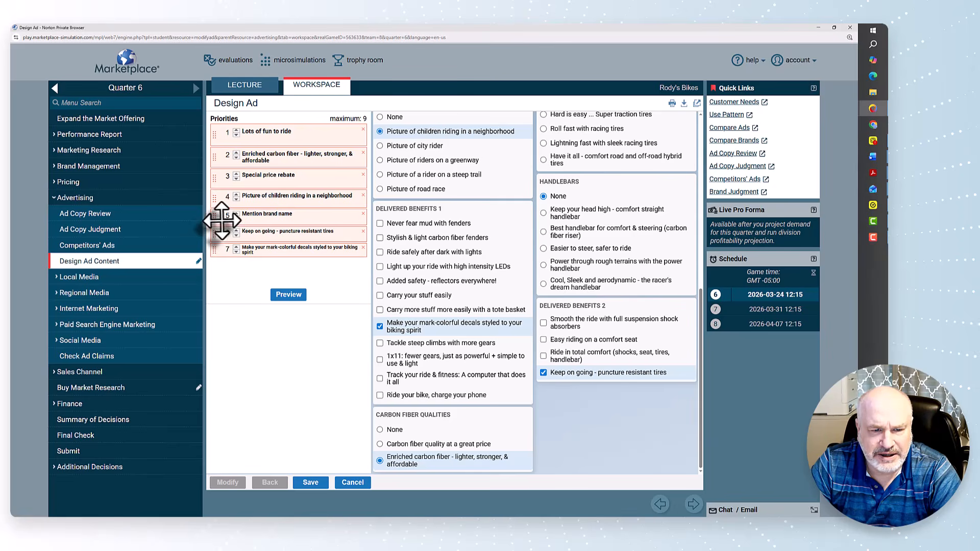
Step: Reorder the youth ad with enriched carbon fiber first and the children picture and brand name mention last, and save it
left_click_drag(221, 220, 218, 251)
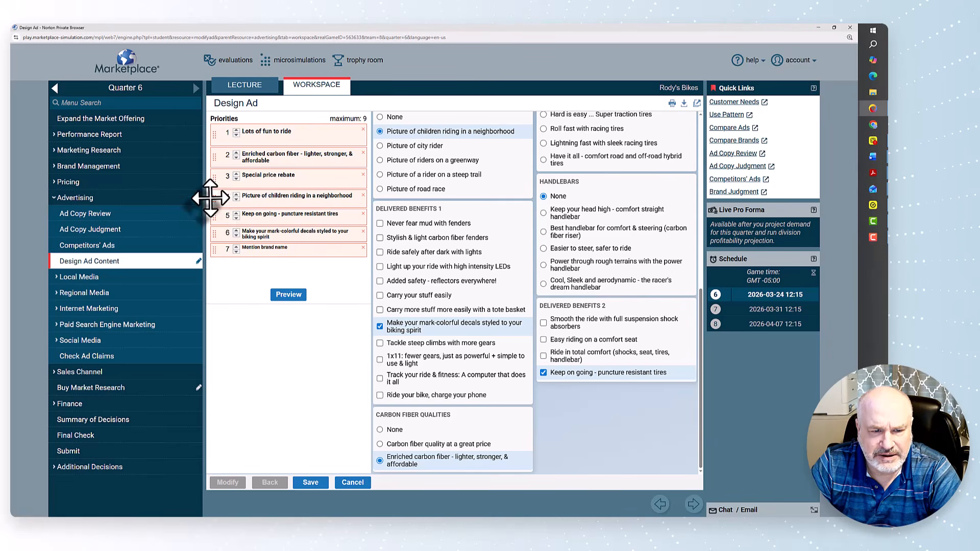
left_click_drag(210, 198, 218, 233)
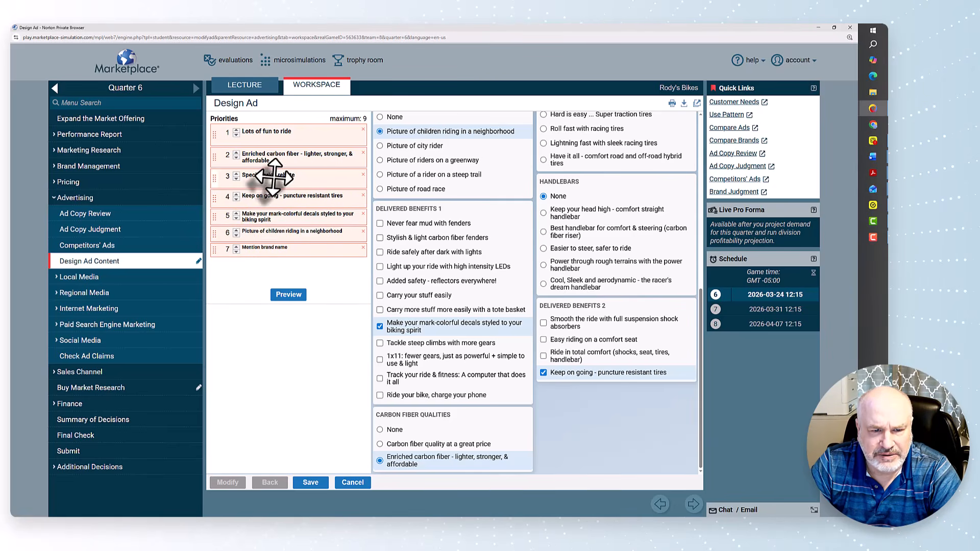
left_click_drag(213, 160, 218, 134)
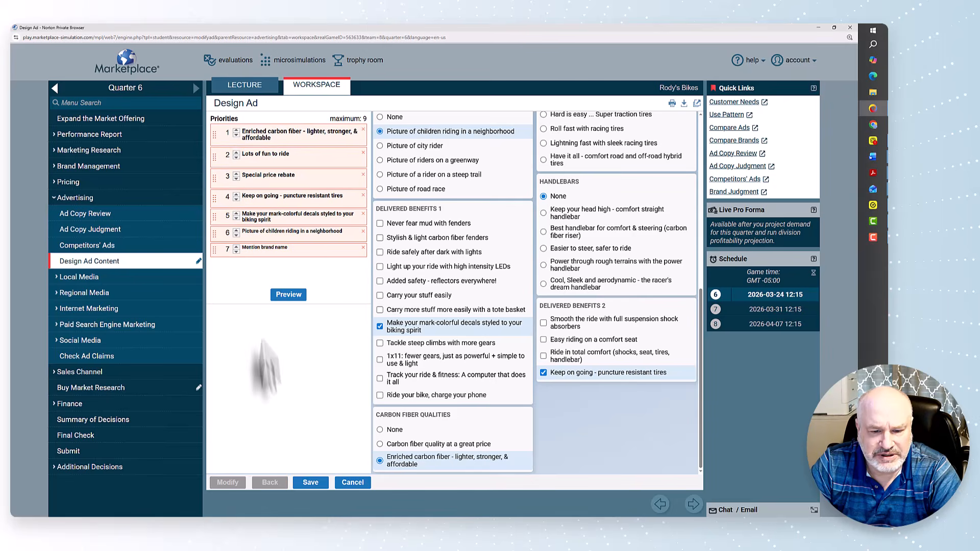
left_click(312, 484)
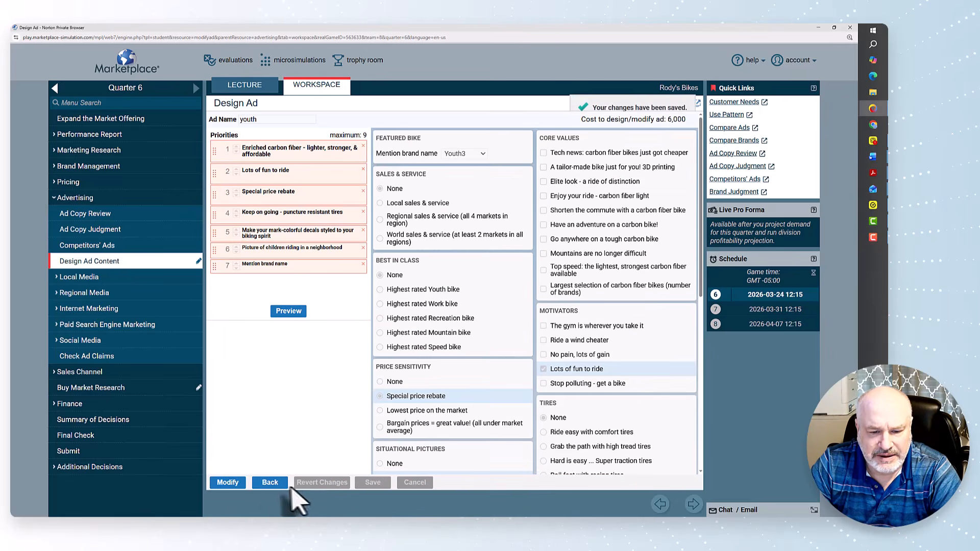
Step: Open the Work ad for modification, add the puncture resistant tires message and switch the carbon fiber message to enriched carbon fiber
left_click(343, 279)
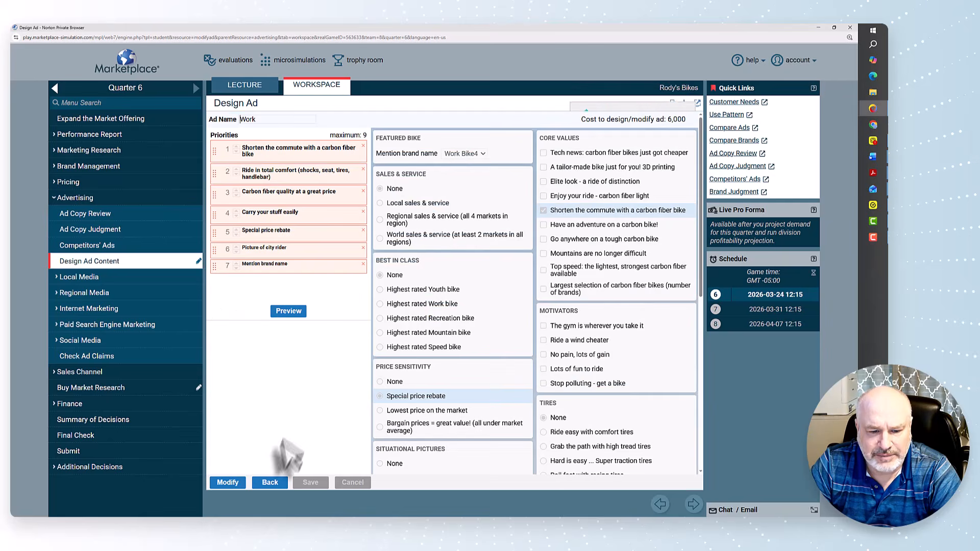
left_click(230, 483)
scroll(590, 295, "down", 6)
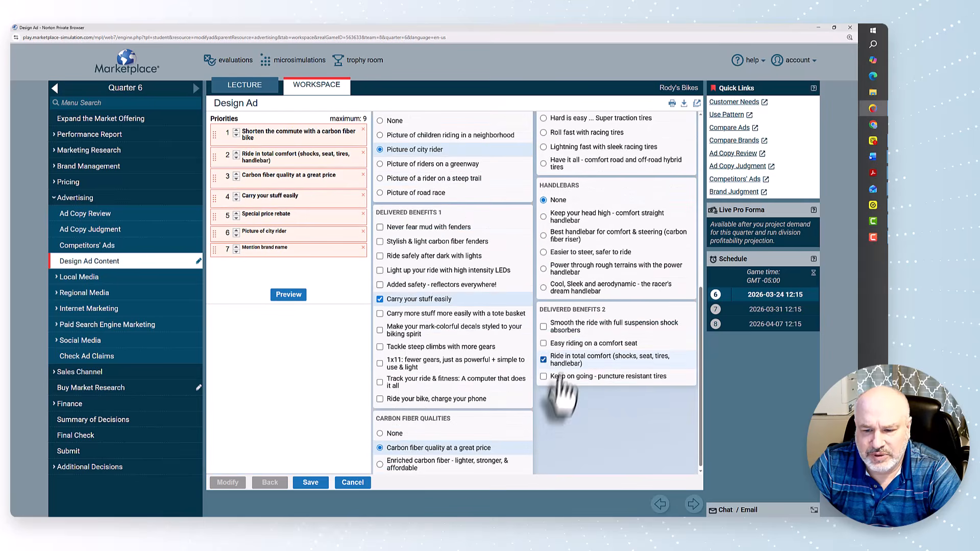
left_click(594, 378)
left_click(439, 462)
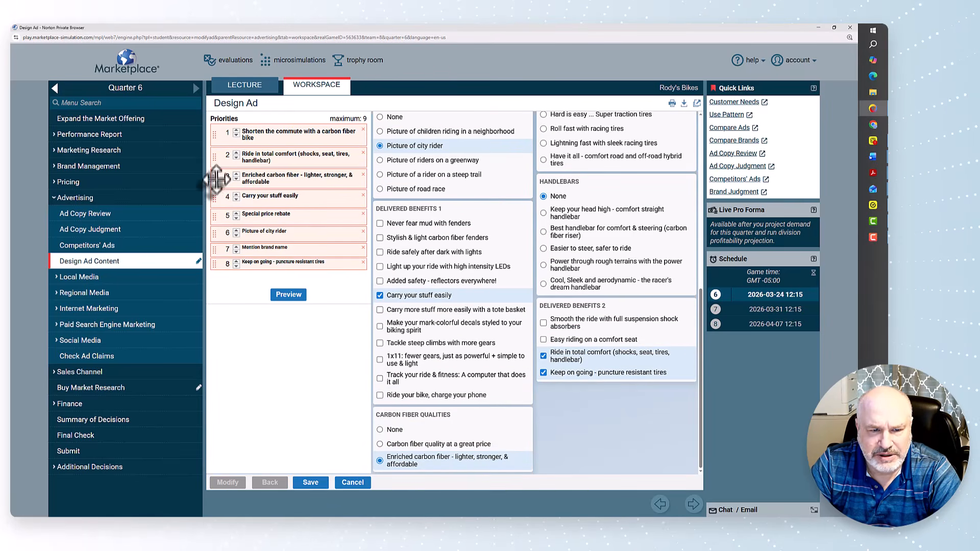
Step: Set enriched carbon fiber as priority 1 and puncture resistant tires as priority 4, remove "Carry your stuff easily" and save the Work ad
left_click_drag(217, 179, 224, 132)
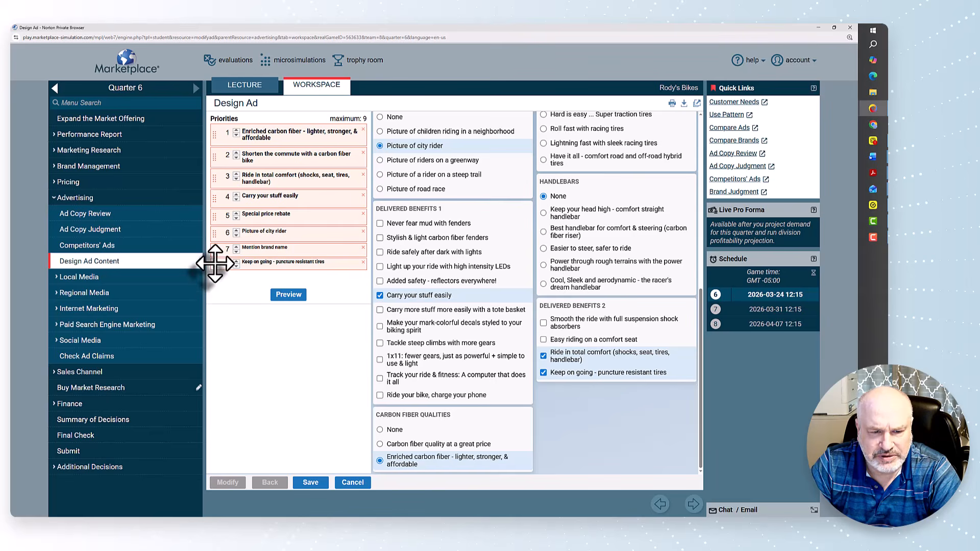
left_click_drag(216, 264, 225, 205)
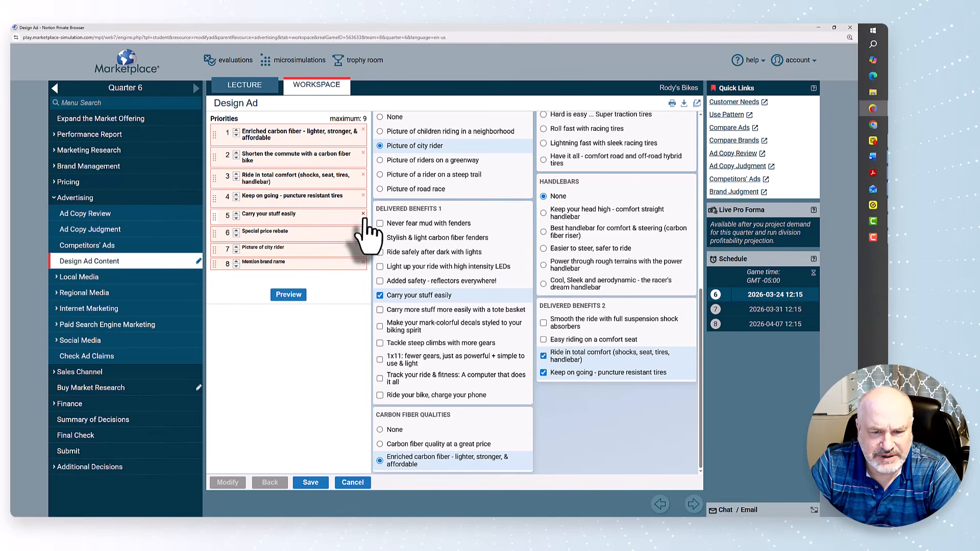
left_click(363, 214)
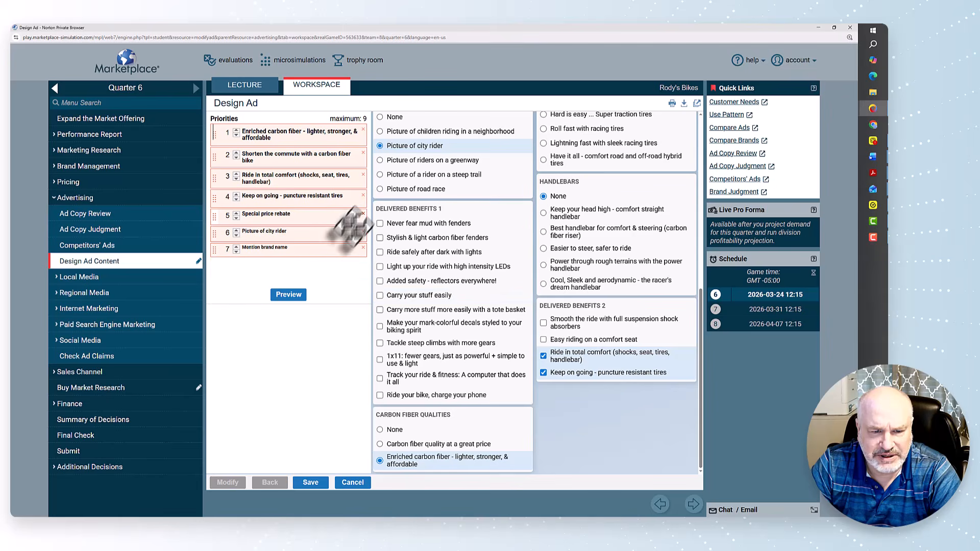
left_click(311, 483)
left_click(271, 483)
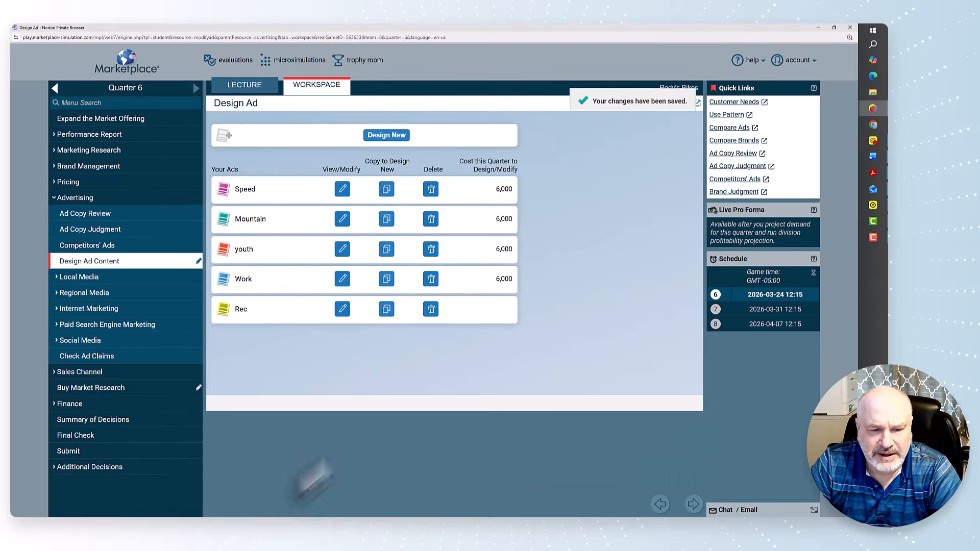
Step: Open the Rec ad for modification, switch its carbon fiber message to enriched carbon fiber and add the puncture resistant tires message
left_click(345, 307)
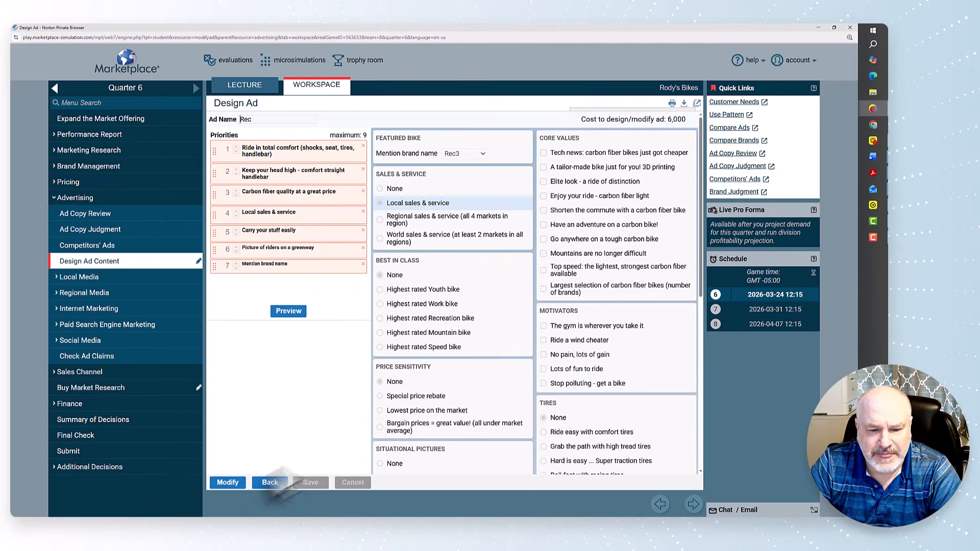
left_click(227, 482)
scroll(452, 357, "down", 6)
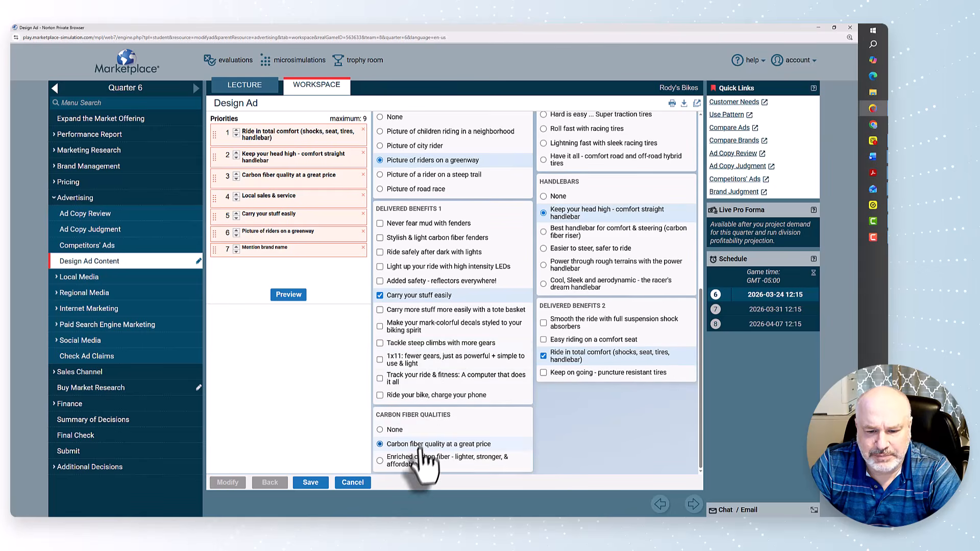
left_click(438, 460)
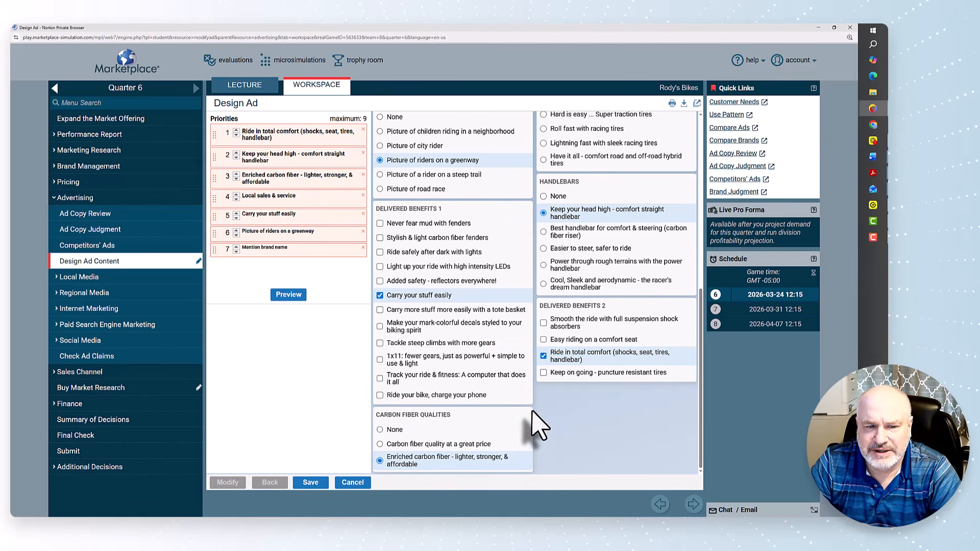
left_click(581, 375)
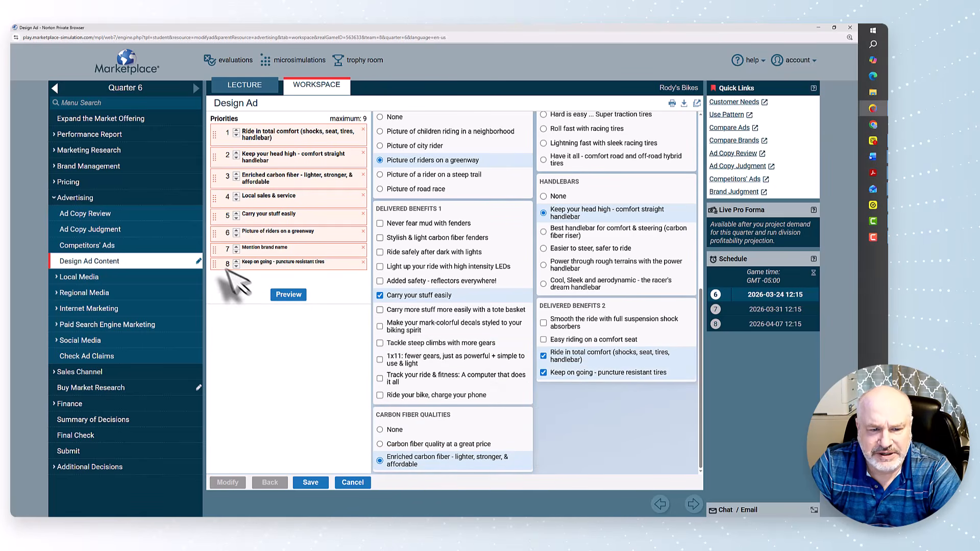
Step: Prioritize enriched carbon fiber first and puncture resistant tires fourth, remove "Carry your stuff easily" and save the Rec ad
left_click_drag(212, 265, 212, 194)
left_click_drag(214, 176, 218, 136)
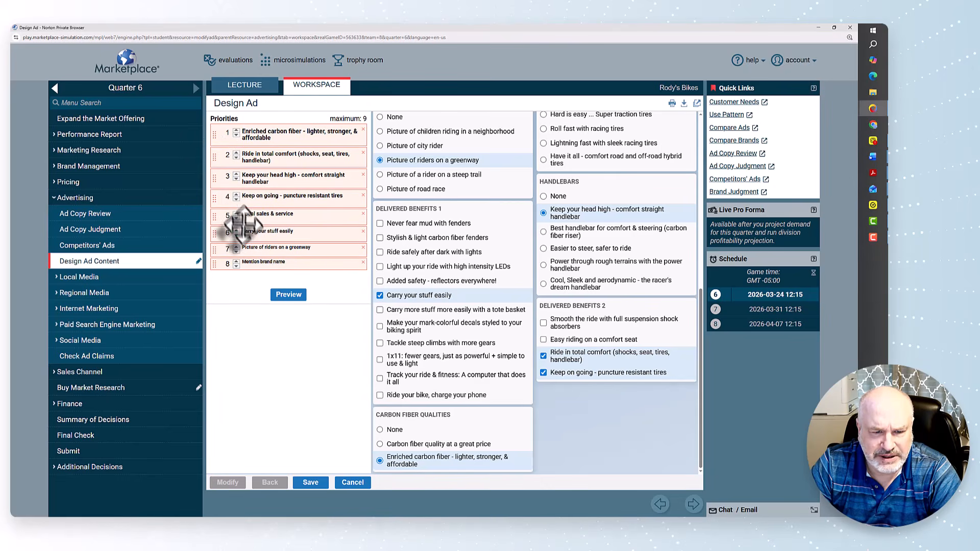
left_click(363, 230)
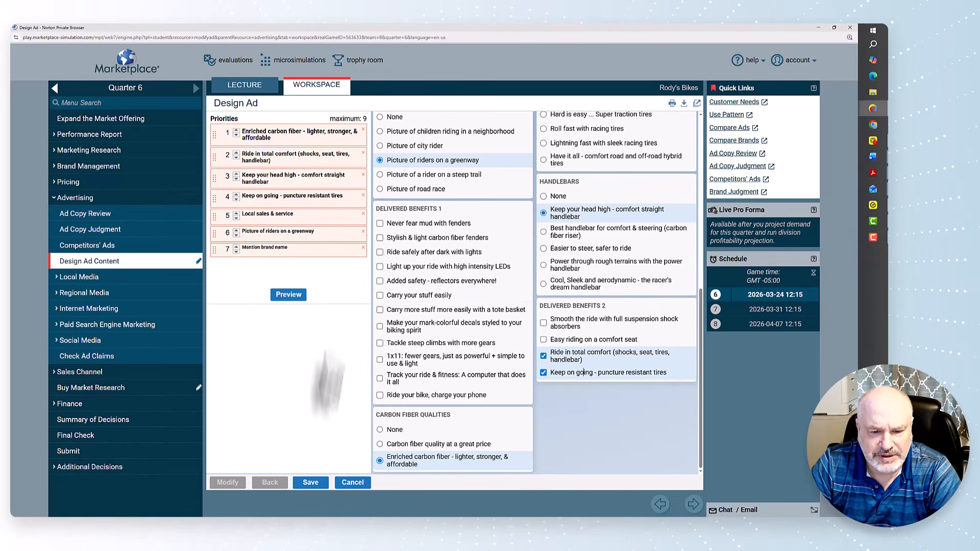
left_click(310, 482)
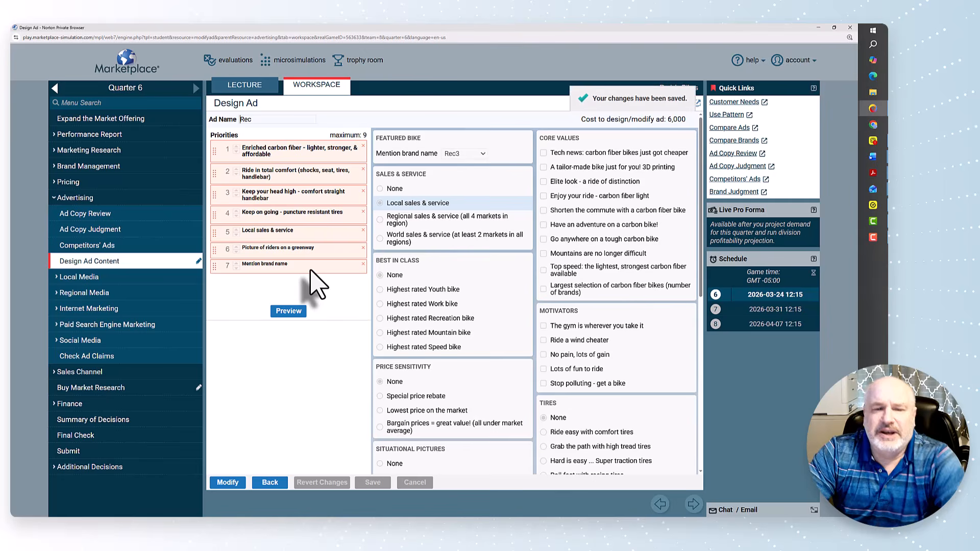
left_click(270, 483)
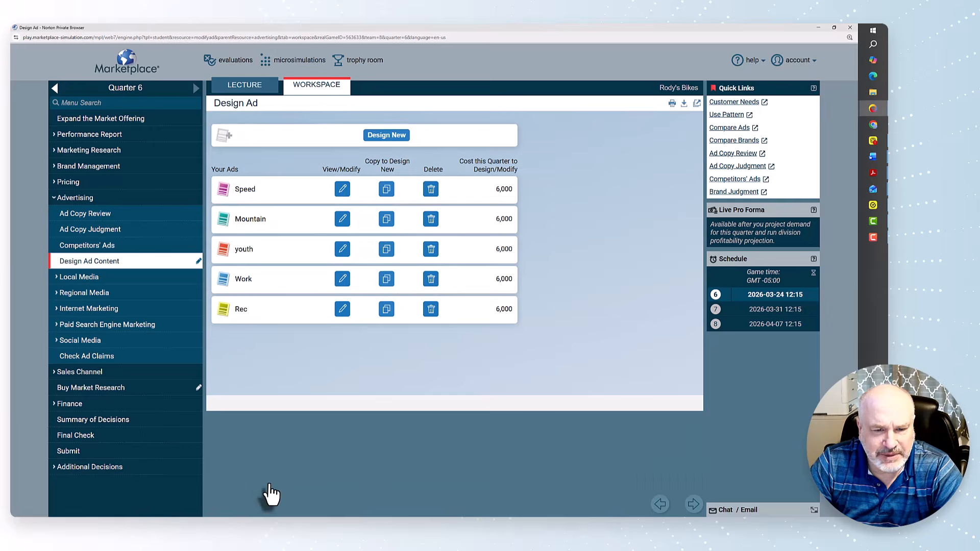
Step: Open the local media placement decisions and examine the ad inserts per city in all three regions
left_click(148, 278)
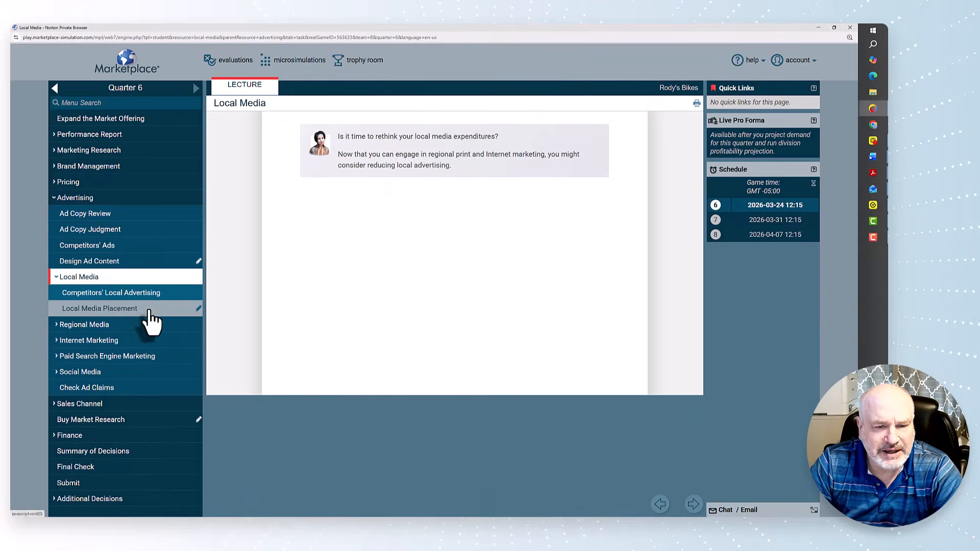
left_click(151, 309)
scroll(343, 311, "down", 3)
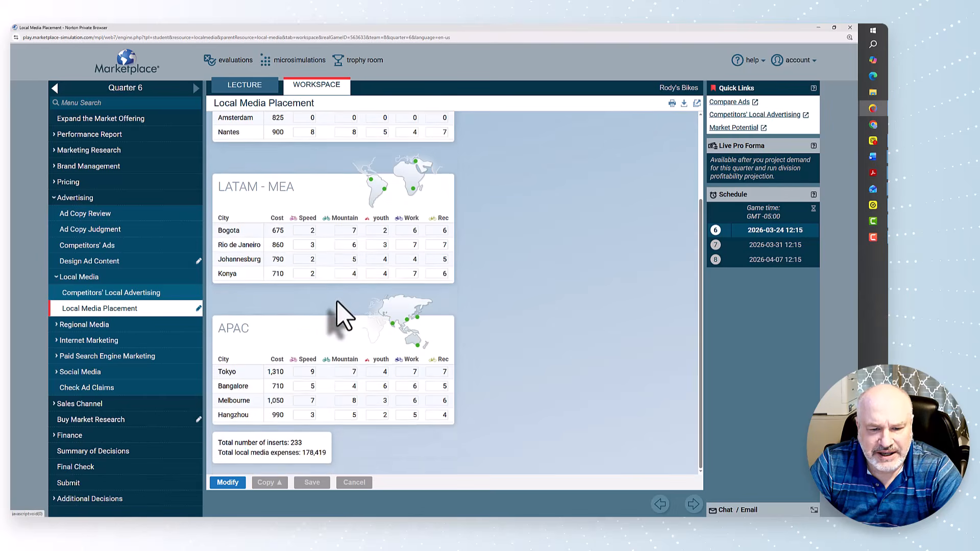
scroll(339, 313, "up", 3)
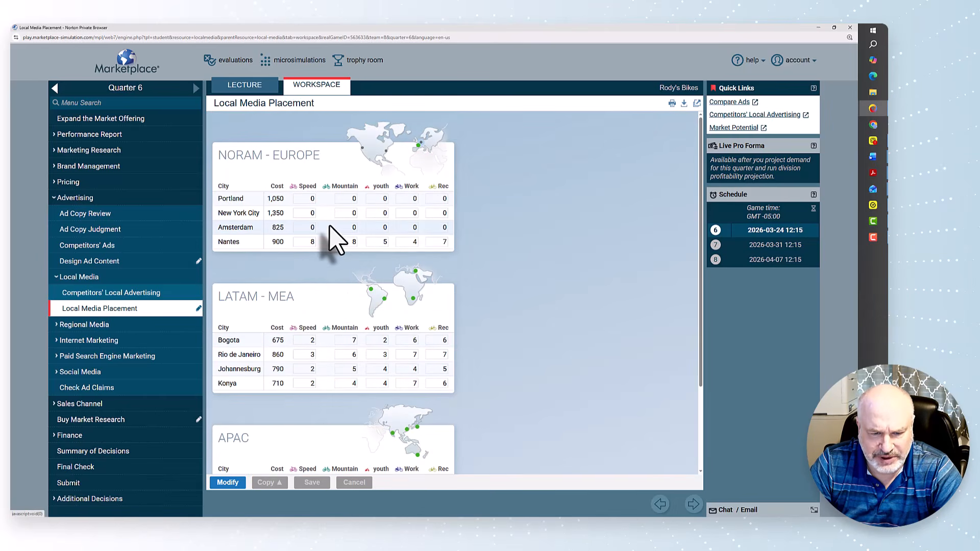
scroll(303, 376, "down", 3)
scroll(305, 357, "up", 3)
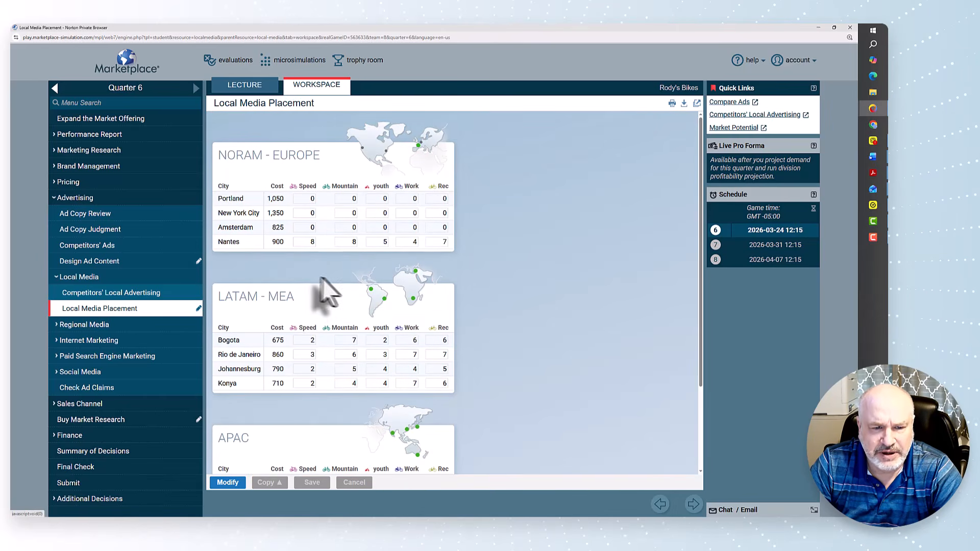
Step: Check the NORAM - EUROPE market potential and set Amsterdam's local ad inserts to Speed 5, Mountain 4, youth 7, Work 9 and Rec 9
left_click(227, 482)
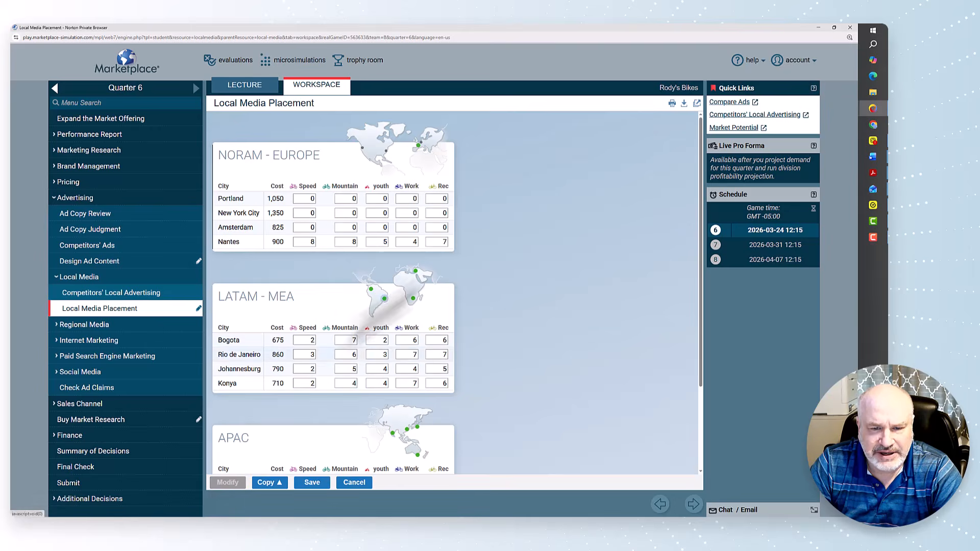
left_click(739, 127)
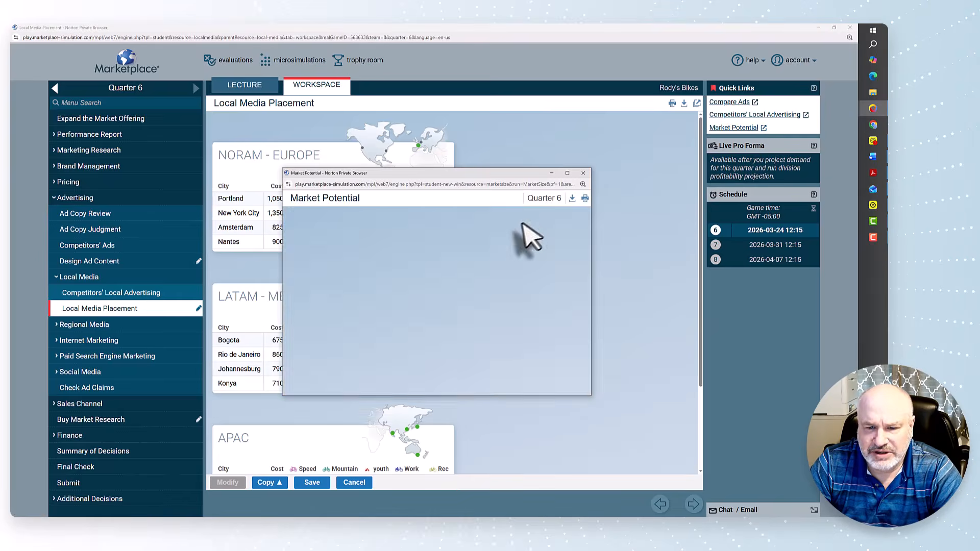
left_click(337, 250)
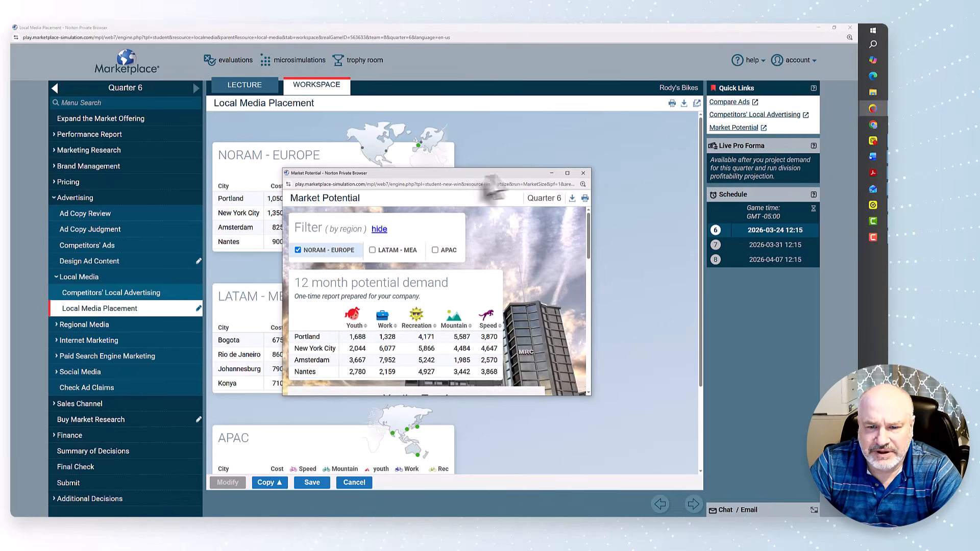
left_click_drag(489, 179, 686, 154)
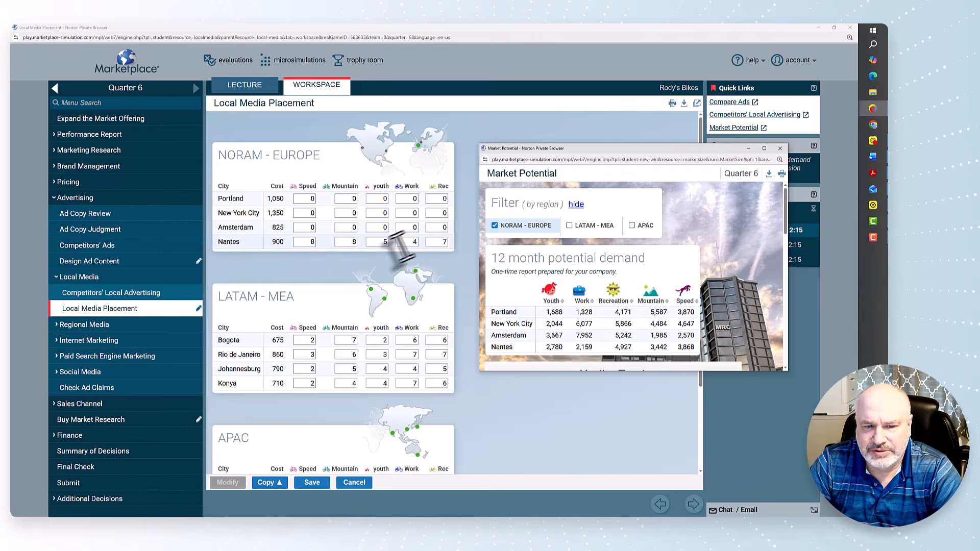
left_click(310, 228)
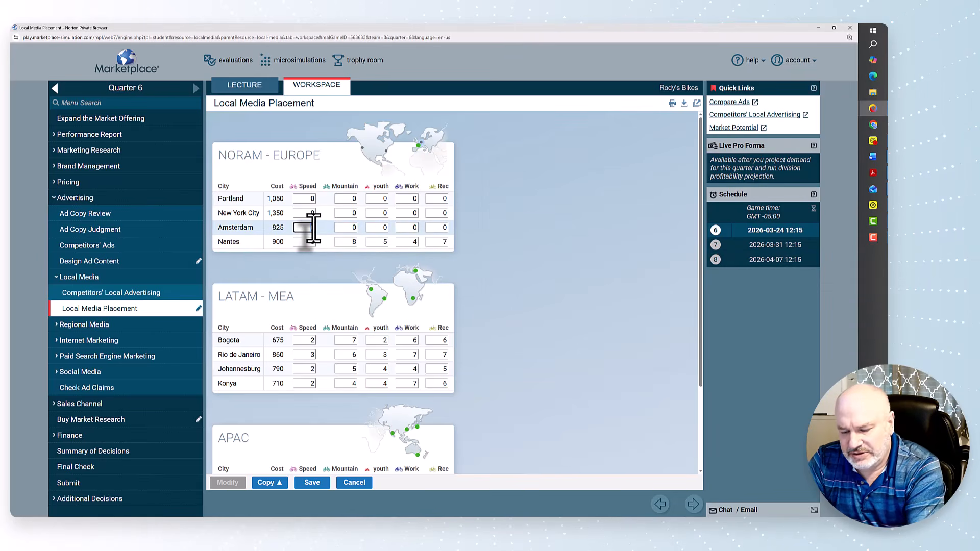
type("5")
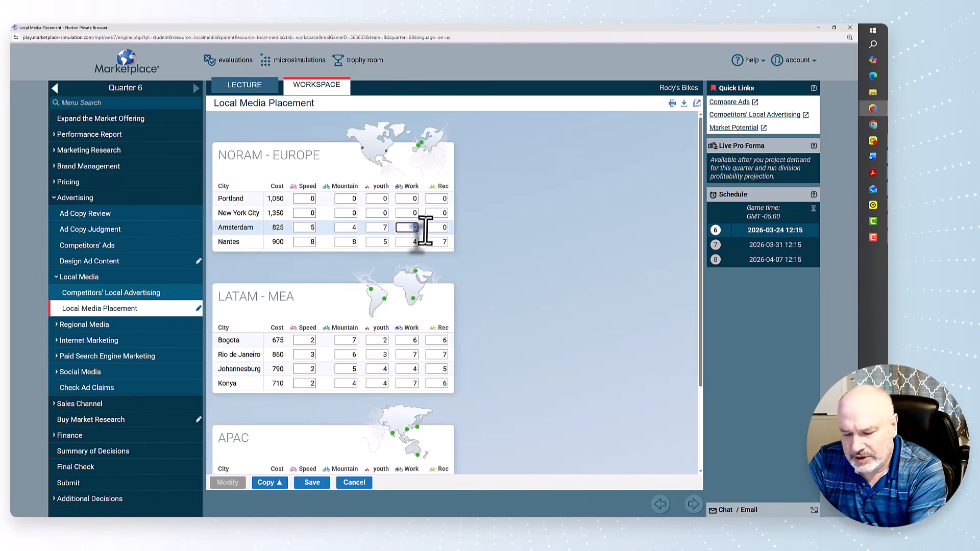
type("9")
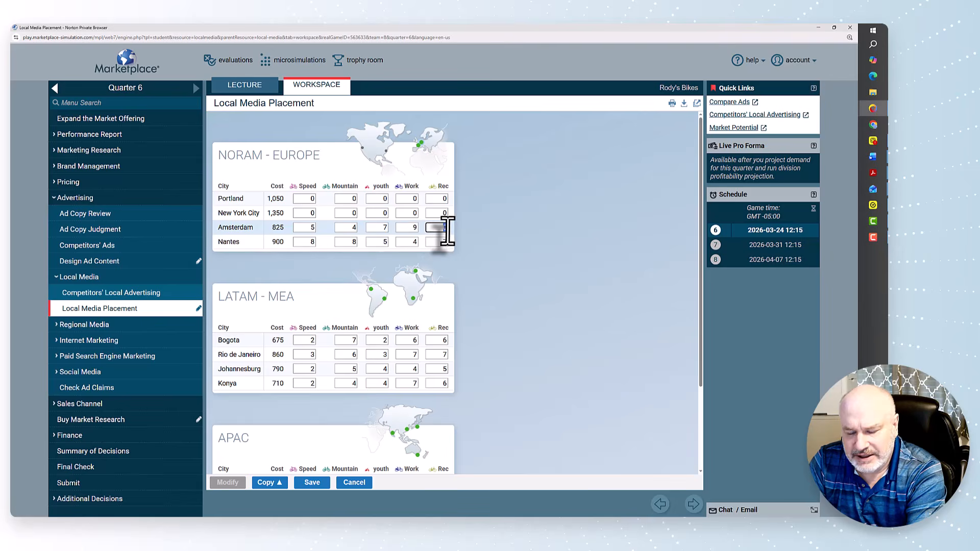
type("9")
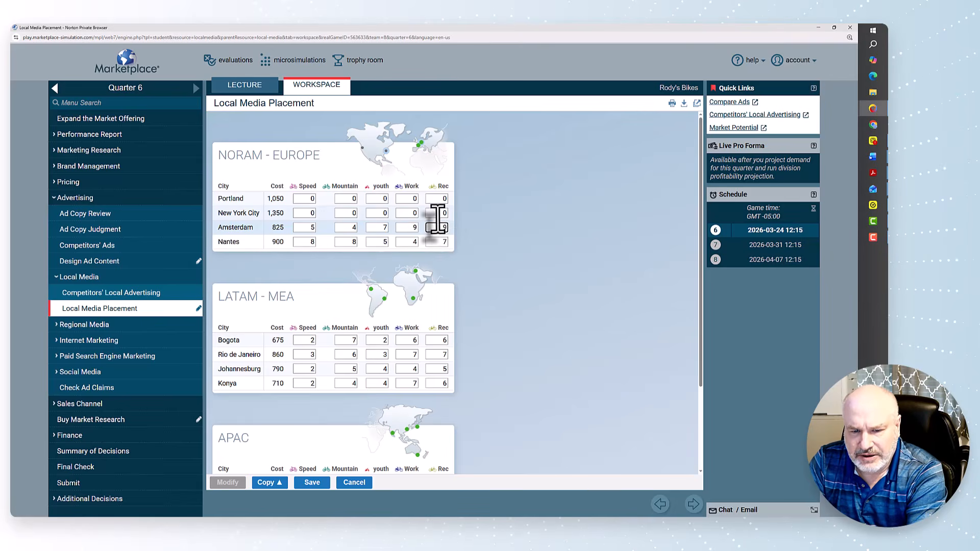
Step: Set New York City's local ad inserts to Speed 9, Mountain 8, youth 4, Work 9 and Rec 9
mouse_move(438, 215)
left_mouse_down()
mouse_move(451, 216)
mouse_move(421, 214)
left_mouse_up()
type("99")
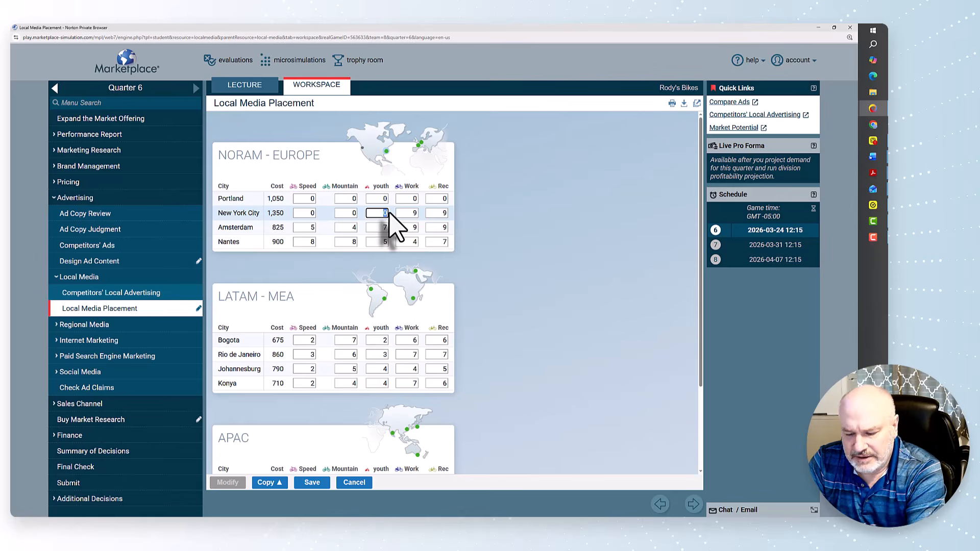
type("4")
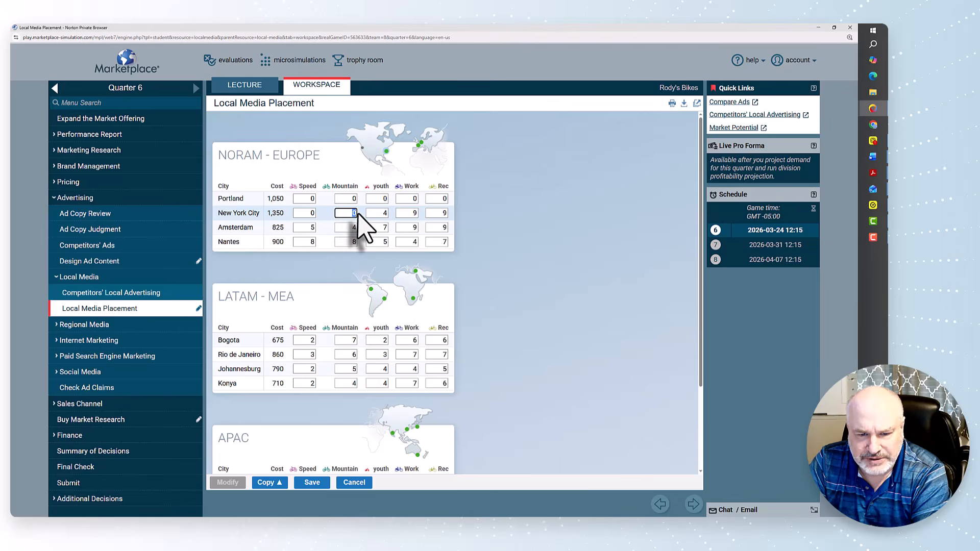
type("8")
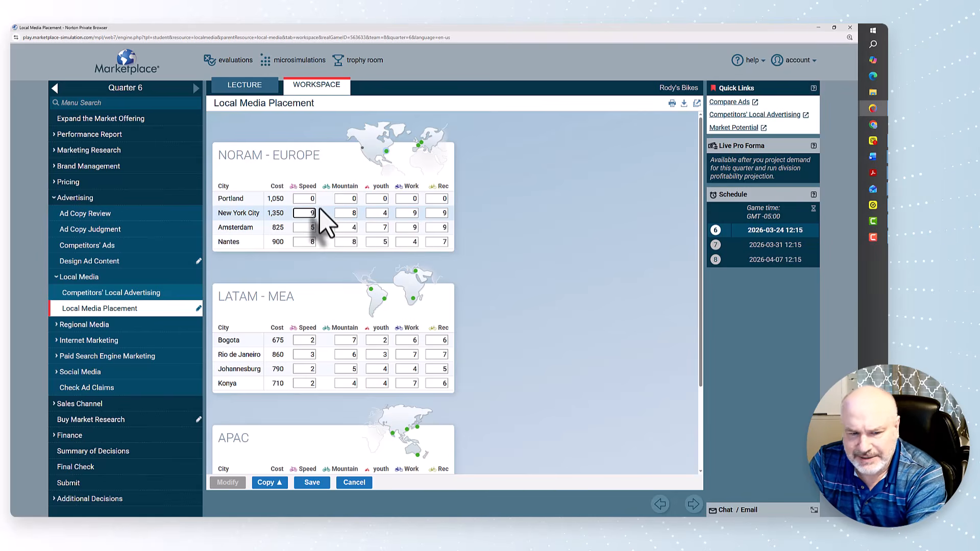
Step: Set Portland's local ad inserts to Speed 8, Mountain 9, youth 4, Work 3 and Rec 7, and save the local media placement
left_click(315, 198)
type("8")
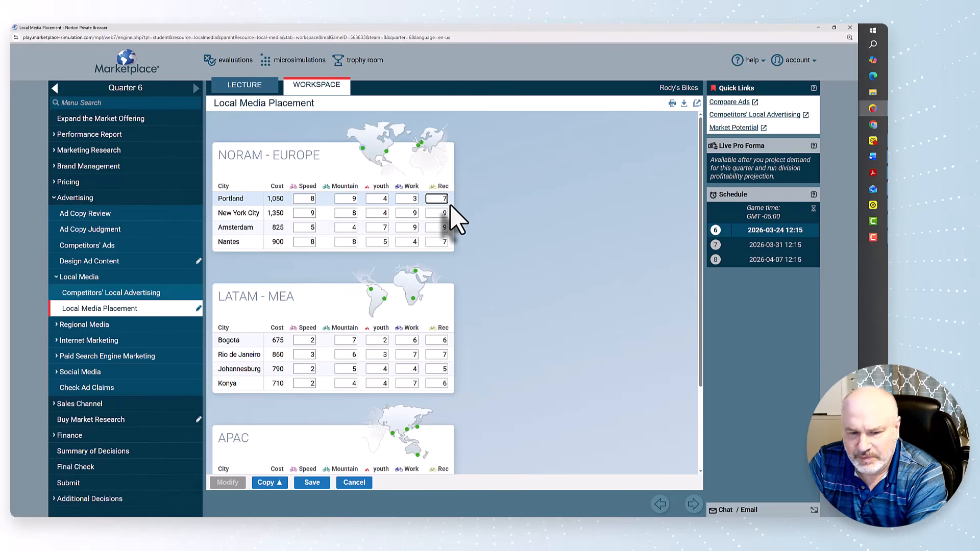
scroll(344, 255, "down", 3)
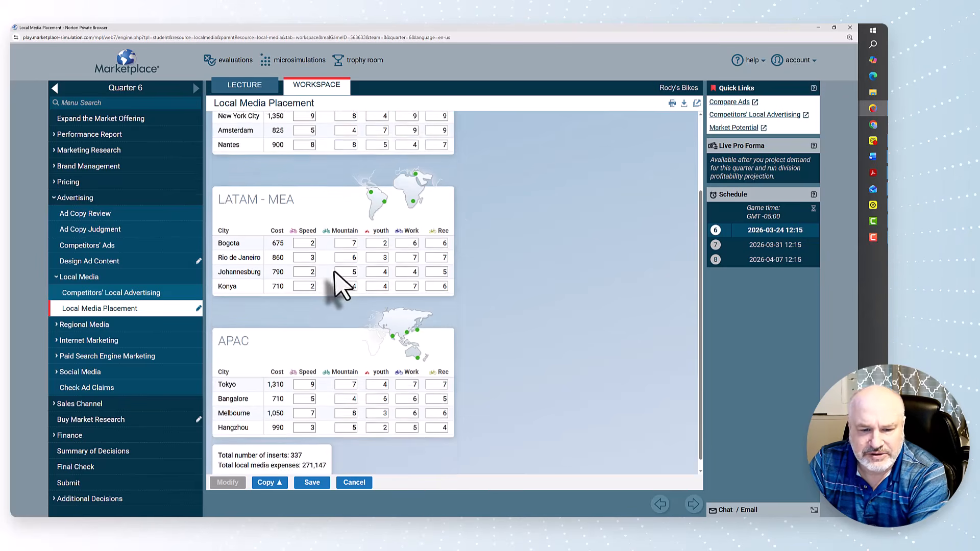
left_click(311, 483)
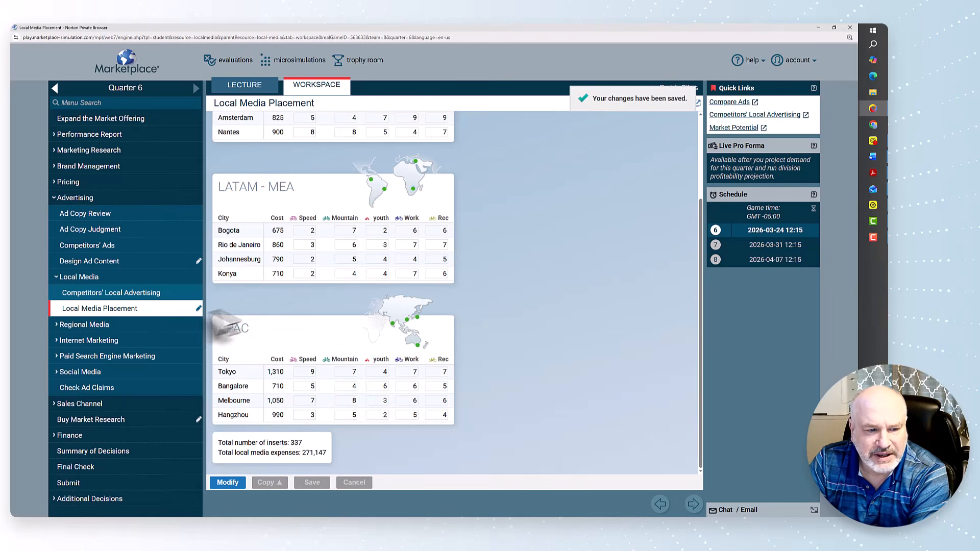
Step: Open the regional media placement for modification and set NORAM - EUROPE Biking Magazines to 9 inserts each for Speed and Mountain
left_click(175, 325)
left_click(164, 340)
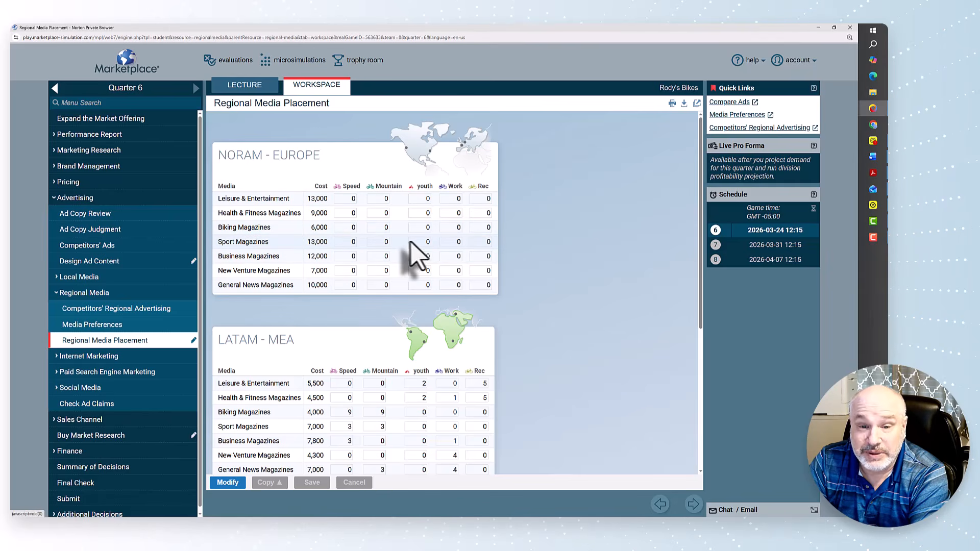
scroll(413, 255, "down", 5)
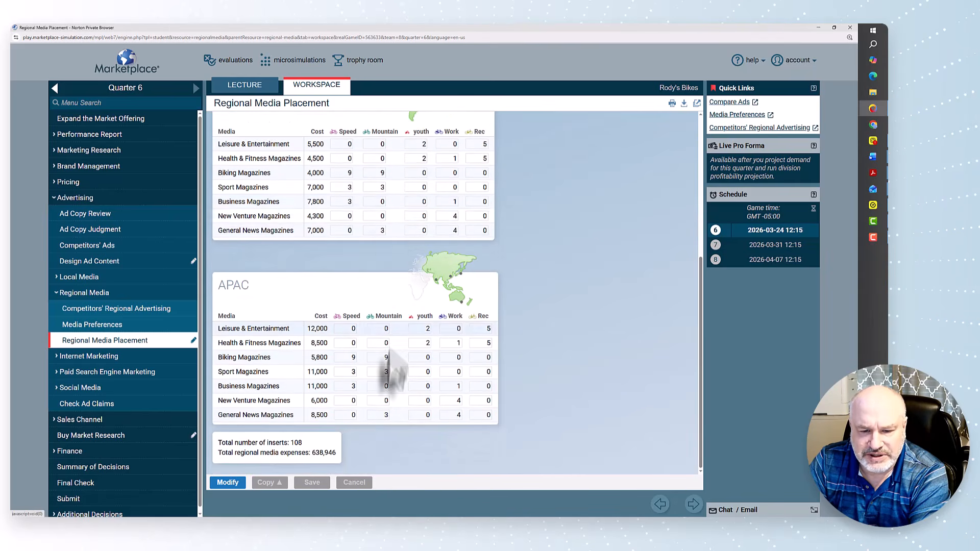
scroll(389, 250, "up", 5)
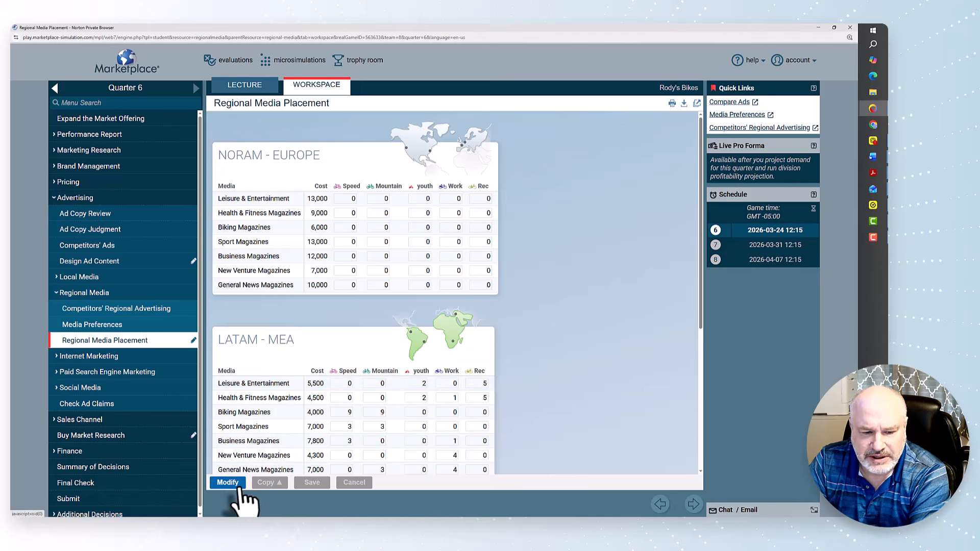
left_click(228, 483)
left_click(349, 228)
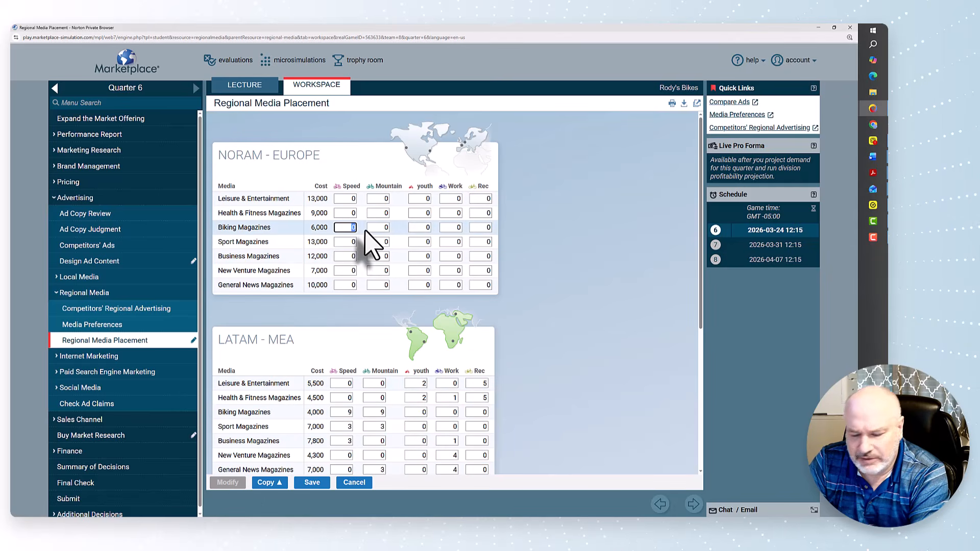
type("9")
left_click(378, 227)
type("9")
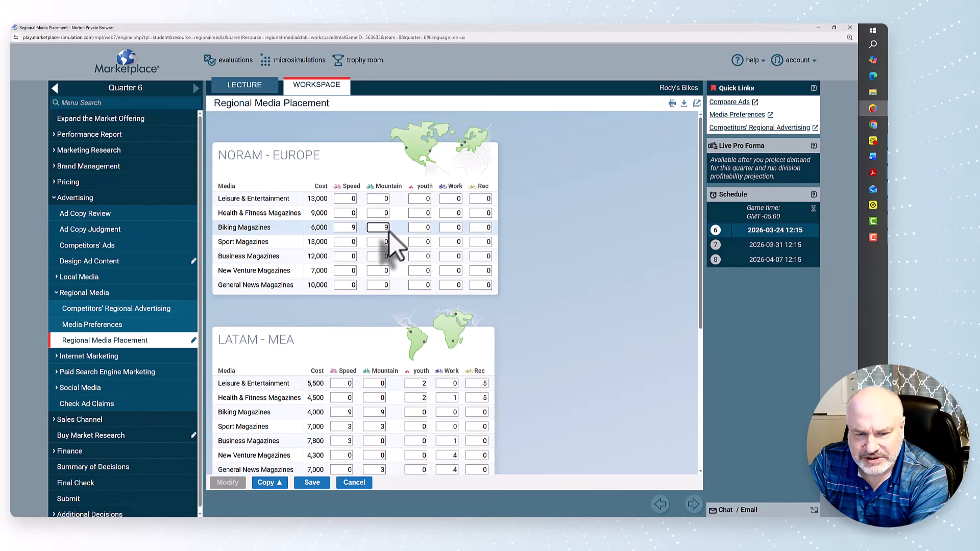
Step: For NORAM - EUROPE, set 2 inserts each for Speed and Mountain in Sport Magazines, Mountain in General News and Speed in Business Magazines
left_click(349, 243)
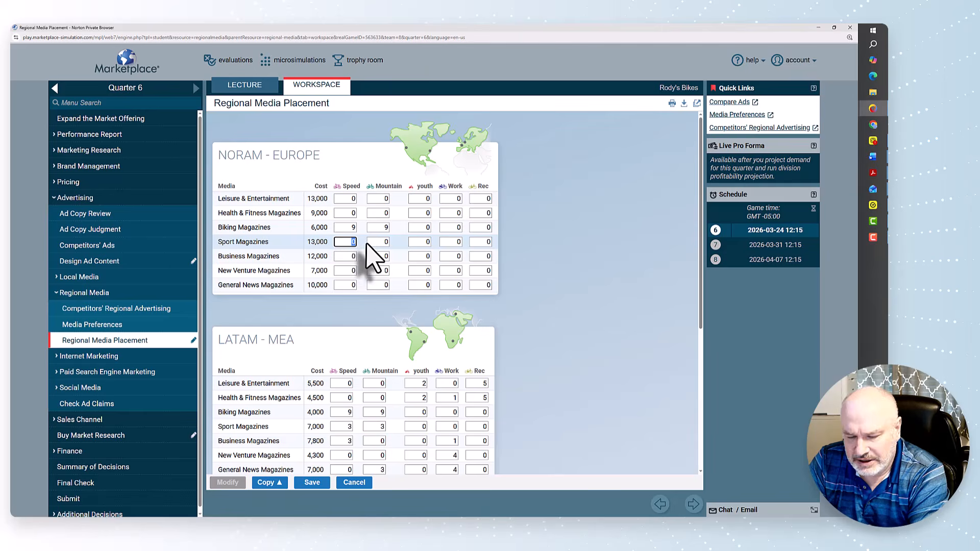
type("2")
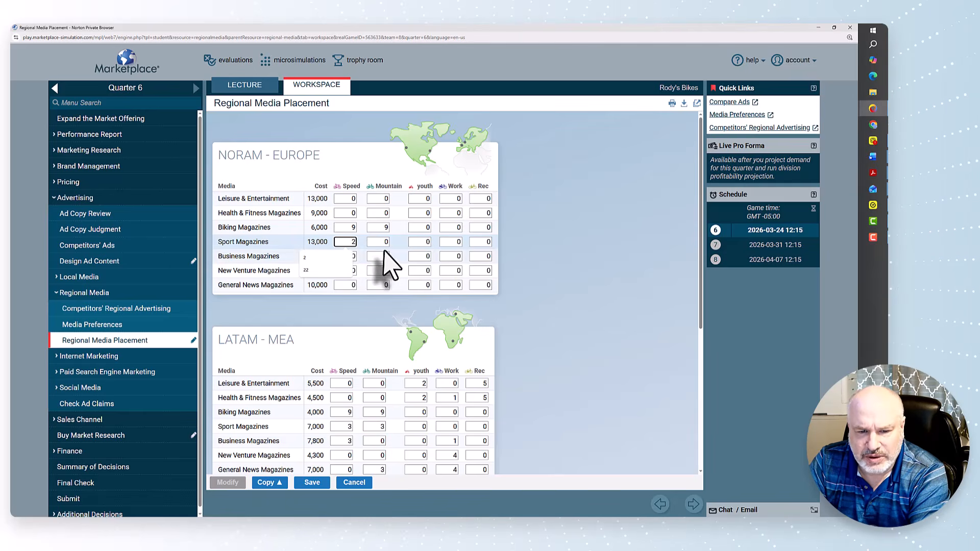
left_click(382, 243)
type("2")
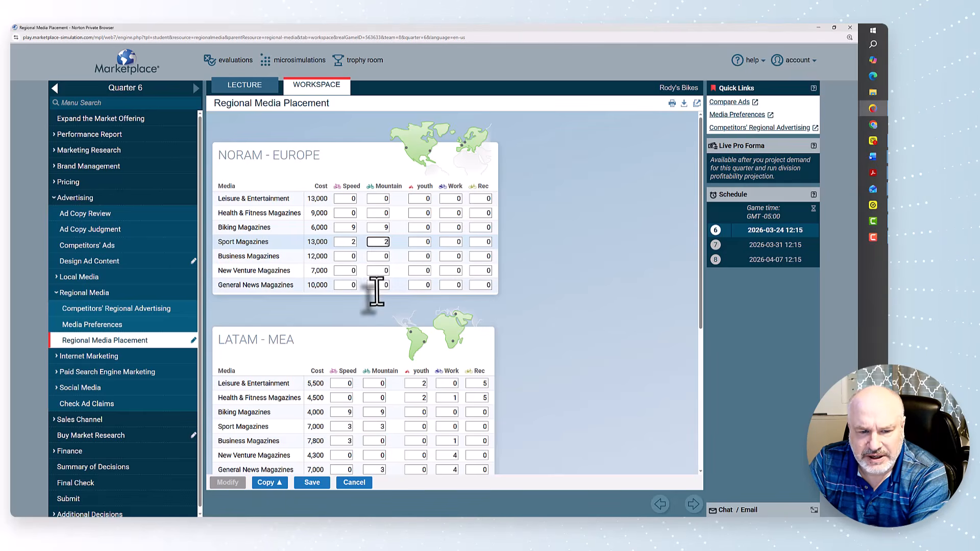
left_click(379, 286)
type("2")
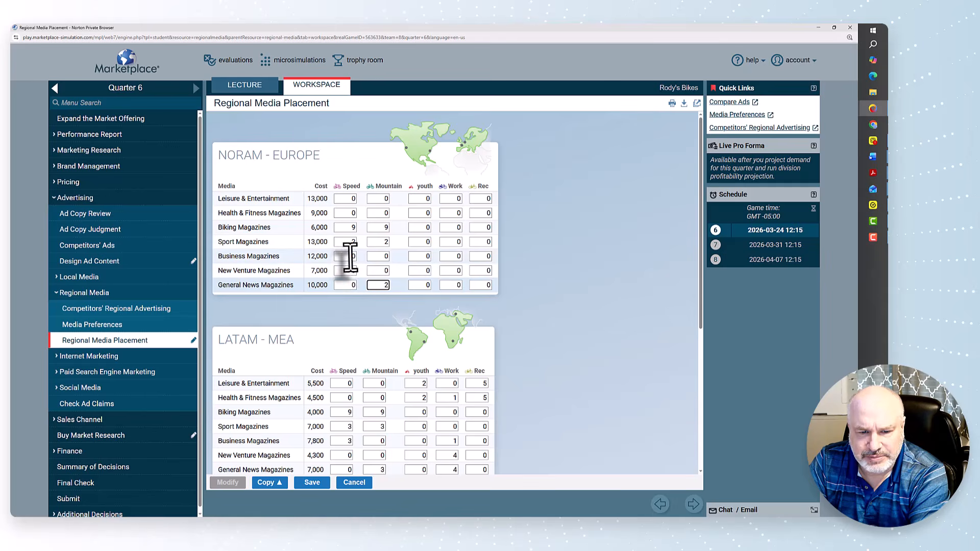
left_click(346, 256)
type("2")
Step: Set the NORAM - EUROPE youth ad to 3 inserts each in Leisure & Entertainment and Health & Fitness Magazines
left_click(419, 198)
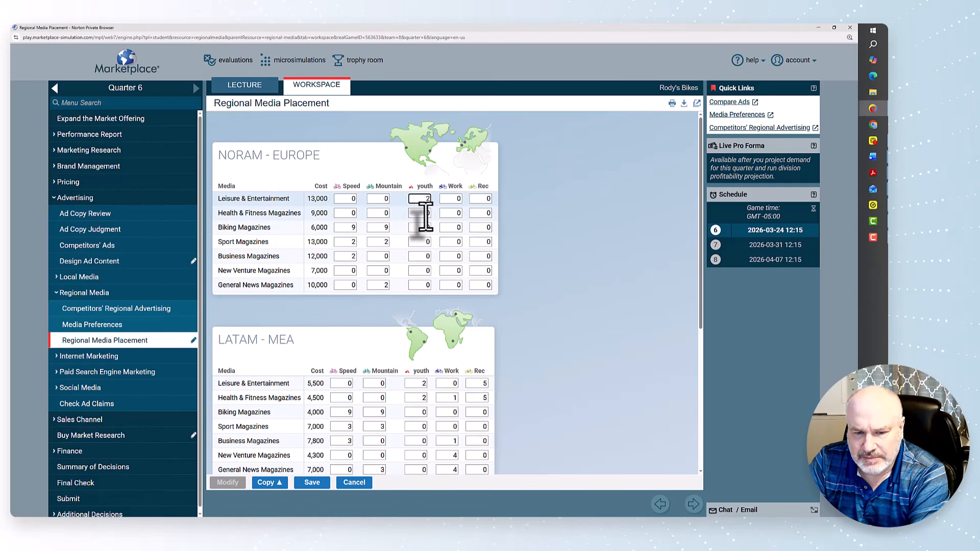
left_click(427, 215)
type("2")
left_click(421, 201)
type("3")
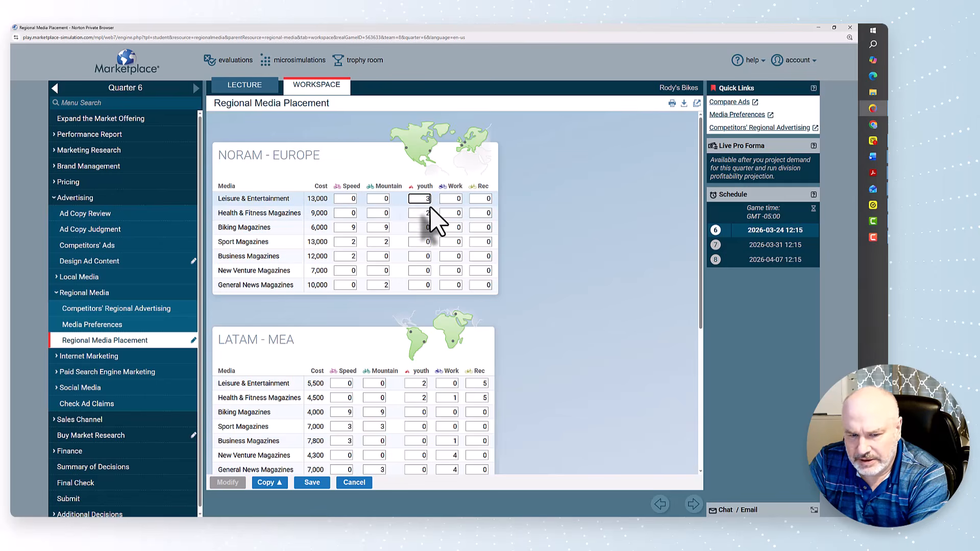
left_click(428, 213)
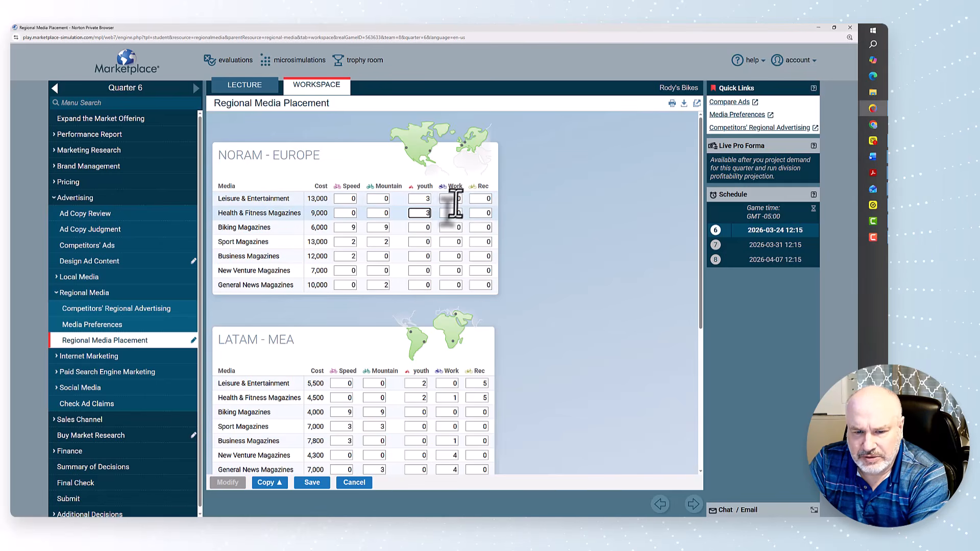
Step: Set the NORAM - EUROPE Work ad to 10 inserts in Health & Fitness, 1 in Business, 5 in New Venture and 5 in General News Magazines
type("10")
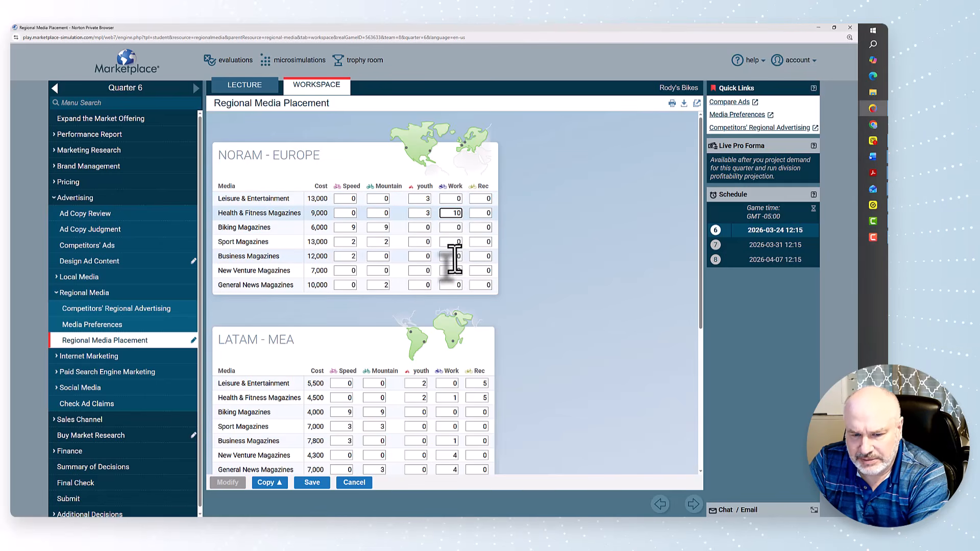
left_click(456, 256)
left_click(459, 270)
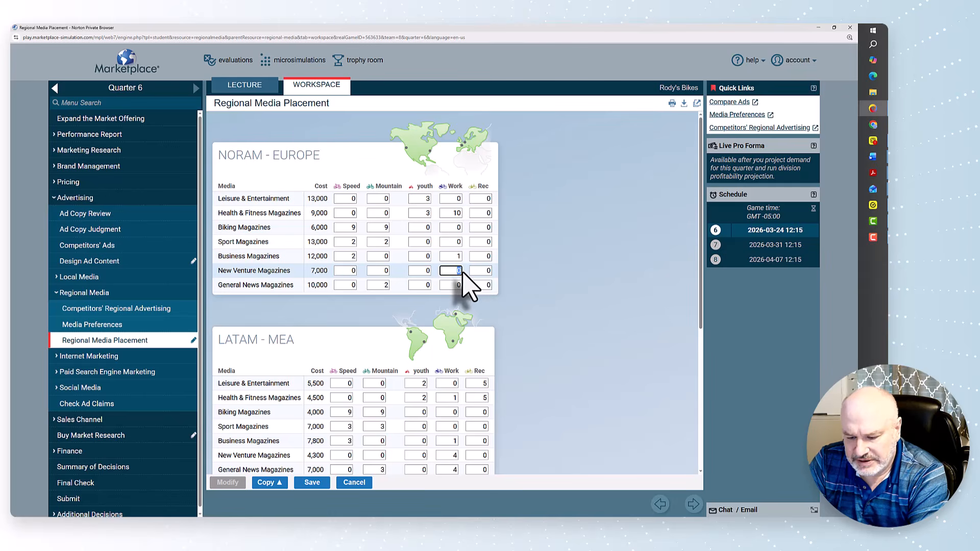
type("5")
left_click(452, 284)
type("5")
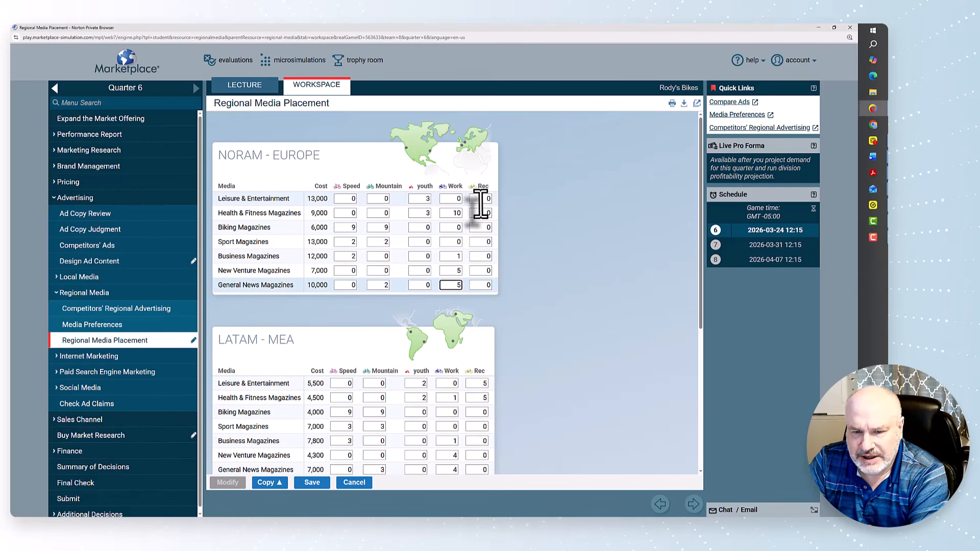
Step: Set the NORAM - EUROPE Rec ad to 6 inserts each in Leisure & Entertainment and Health & Fitness Magazines, and save the regional media placement
left_click(482, 199)
type("6")
left_click(482, 213)
type("6")
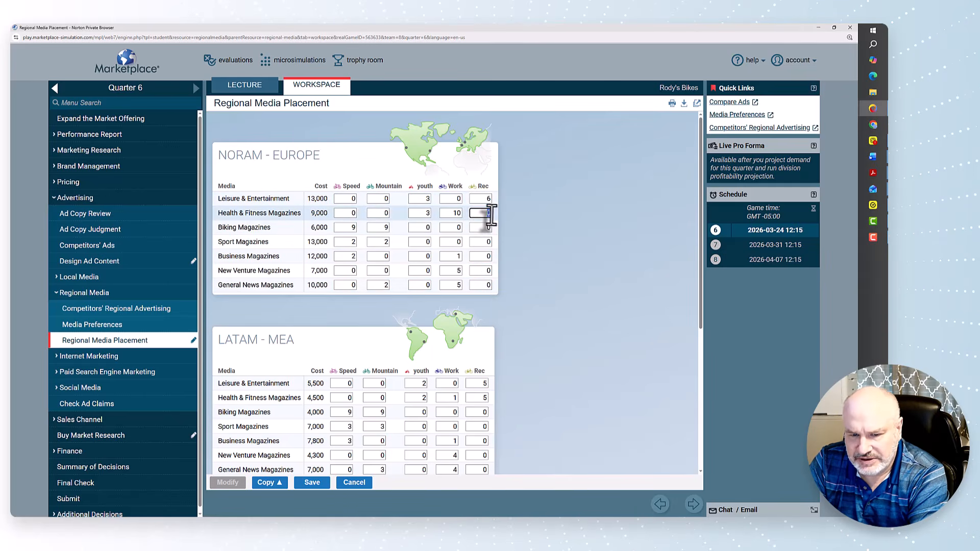
left_click(312, 483)
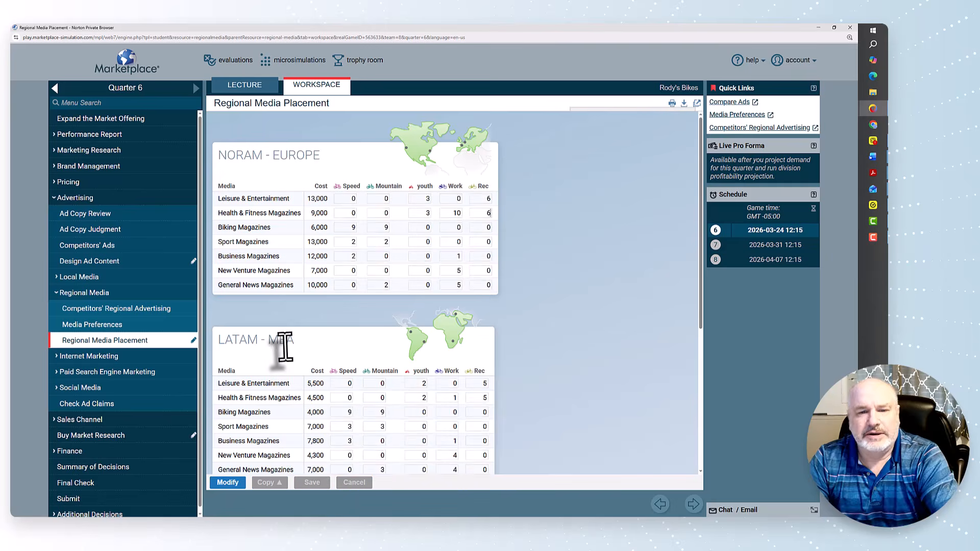
scroll(339, 376, "down", 5)
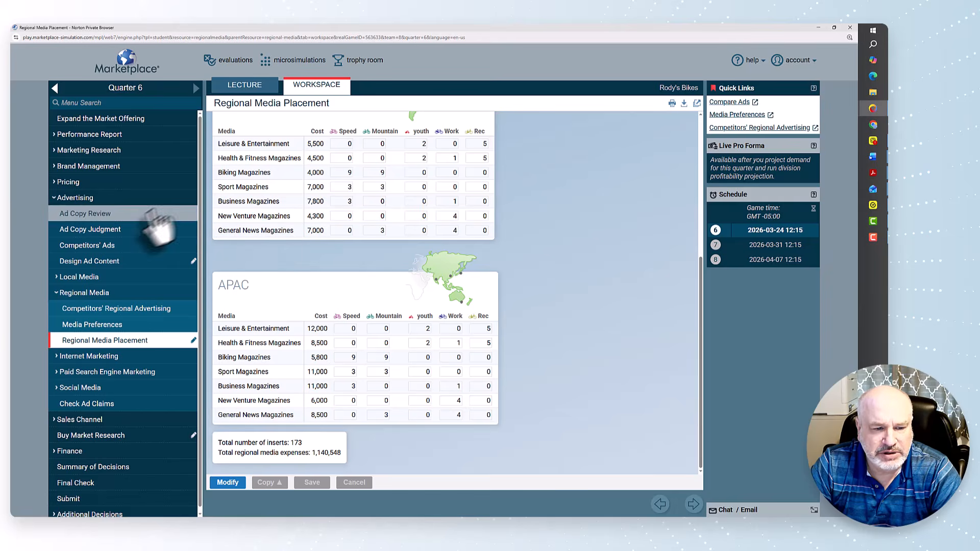
Step: Open the web page management decisions for modification and set the Speed page's NORAM - EUROPE quarterly cost to 6,000
left_click(136, 359)
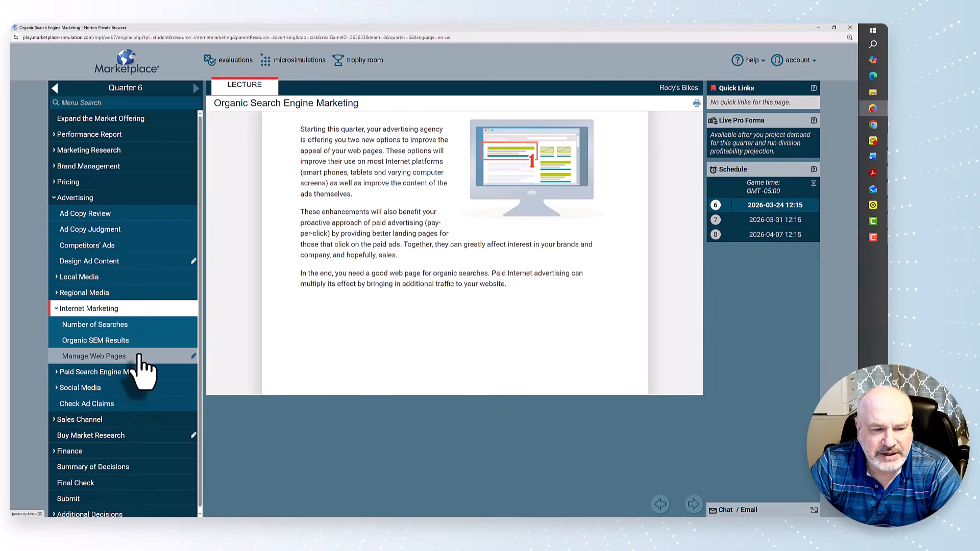
left_click(139, 358)
left_click(235, 403)
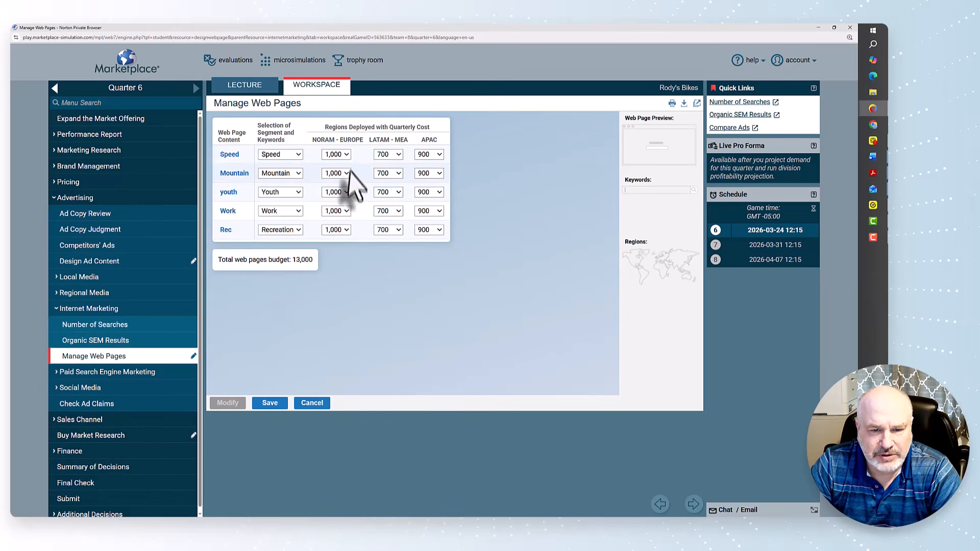
left_click(349, 155)
left_click(352, 210)
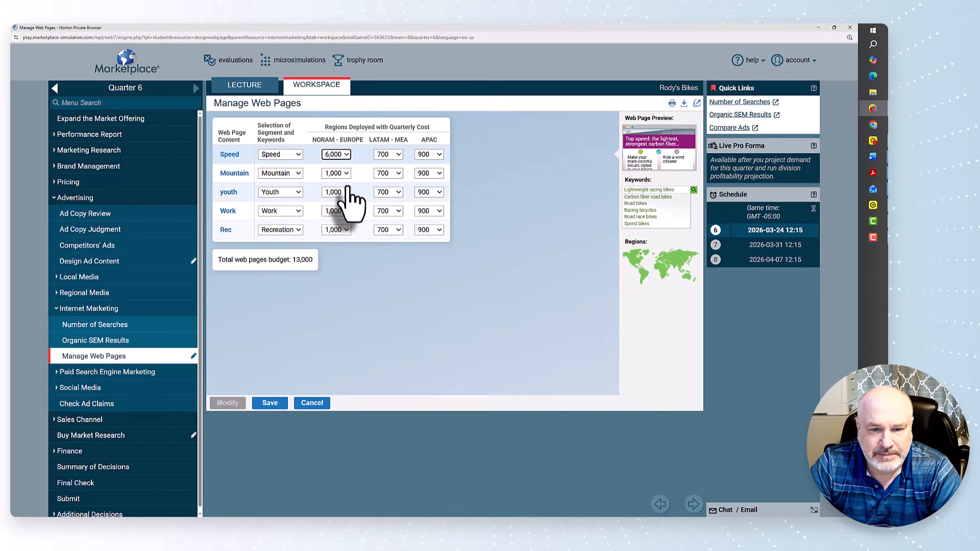
Step: Set the NORAM - EUROPE quarterly cost to 6,000 for the Mountain, youth, Work and Rec web pages
left_click(346, 174)
left_click(339, 217)
left_click(339, 192)
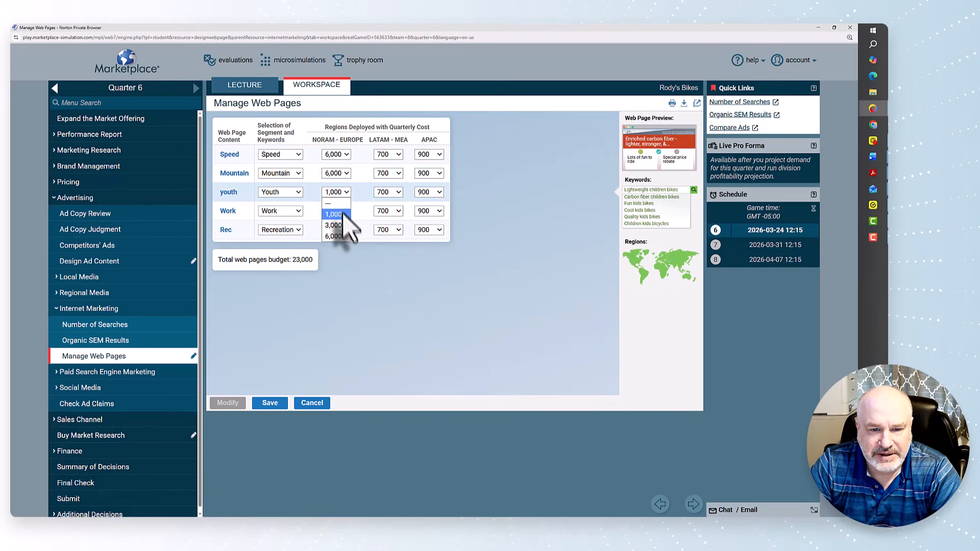
left_click(345, 235)
left_click(344, 210)
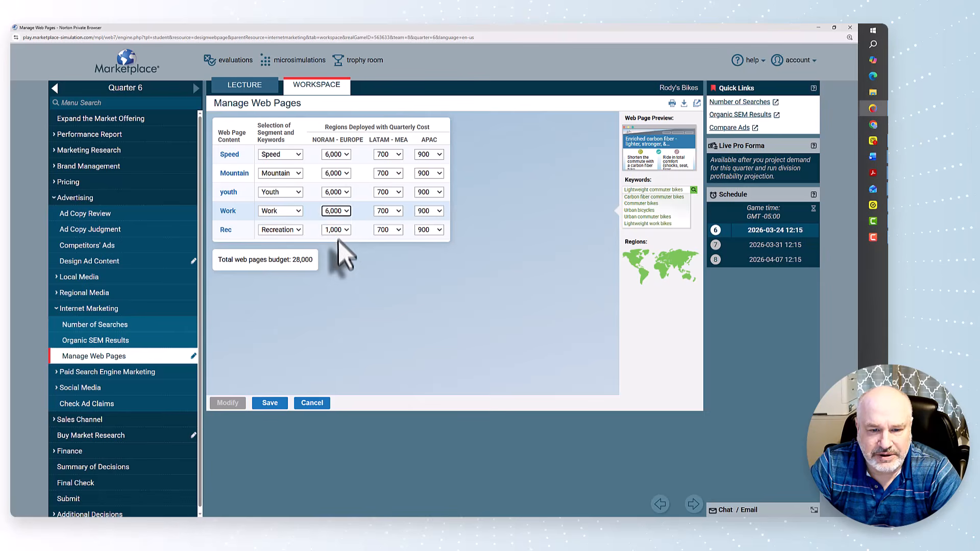
left_click(341, 231)
left_click(342, 275)
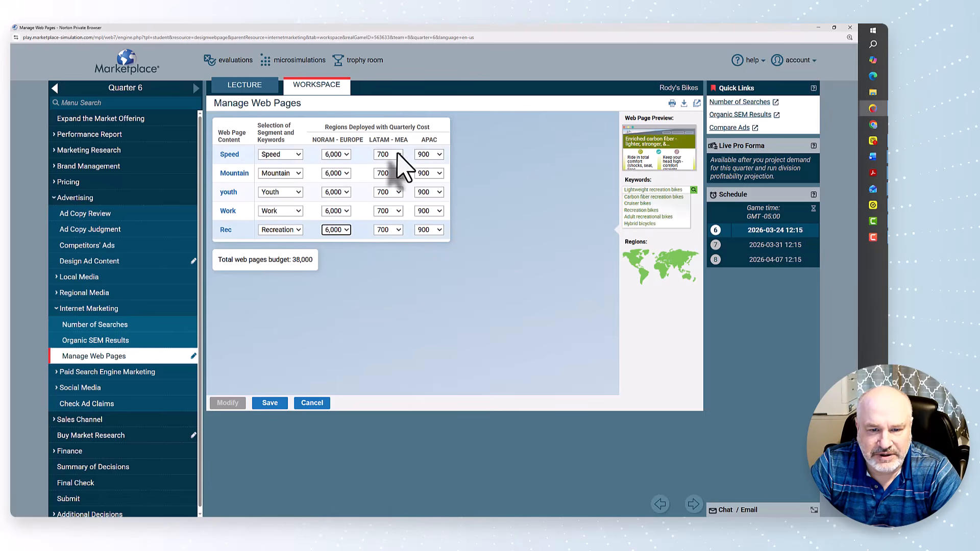
Step: Set the LATAM - MEA quarterly cost to 4,200 for the Speed, Mountain, youth, Work and Rec web pages
left_click(398, 155)
left_click(395, 213)
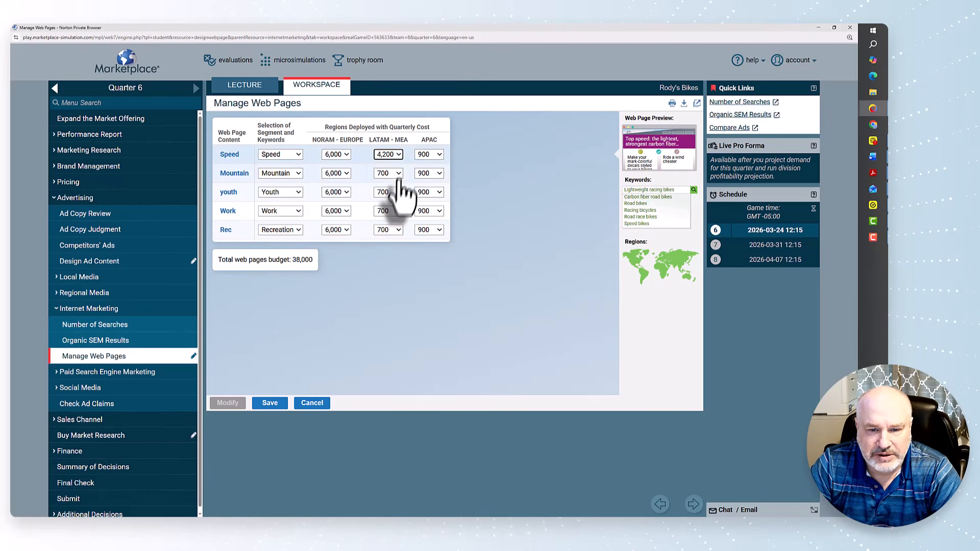
left_click(396, 174)
left_click(392, 217)
left_click(394, 192)
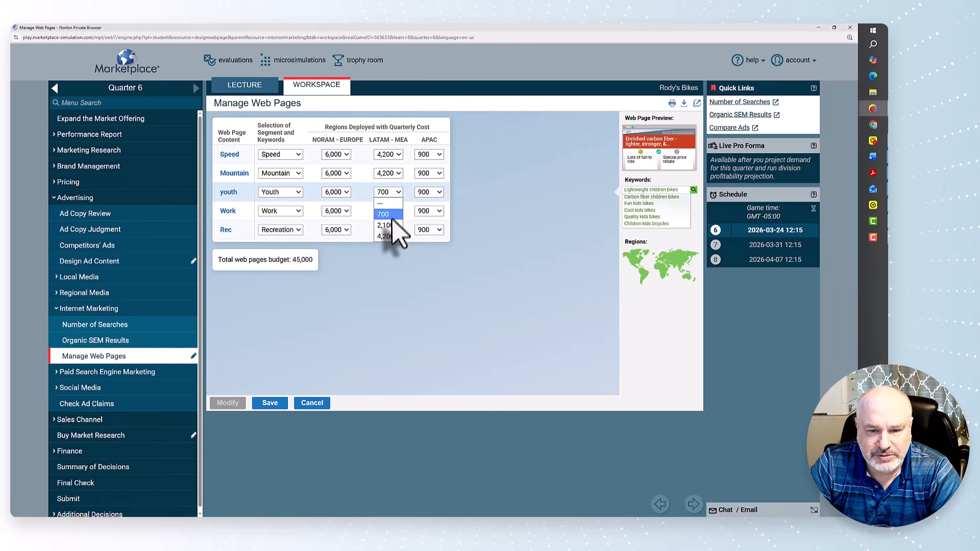
left_click(387, 236)
left_click(391, 211)
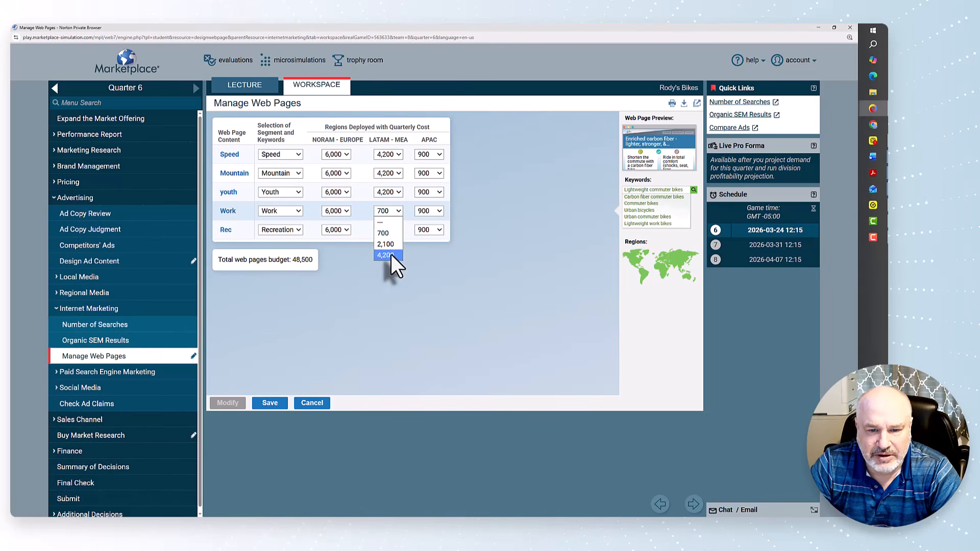
left_click(391, 255)
left_click(391, 230)
left_click(392, 275)
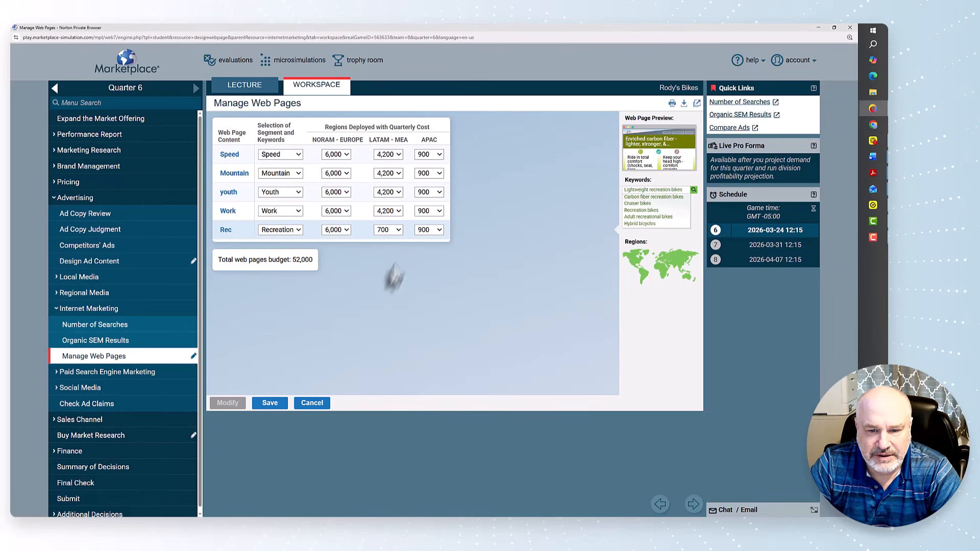
Step: Set the APAC quarterly cost to 5,400 for all five web pages and save the web page decisions
left_click(429, 154)
left_click(428, 224)
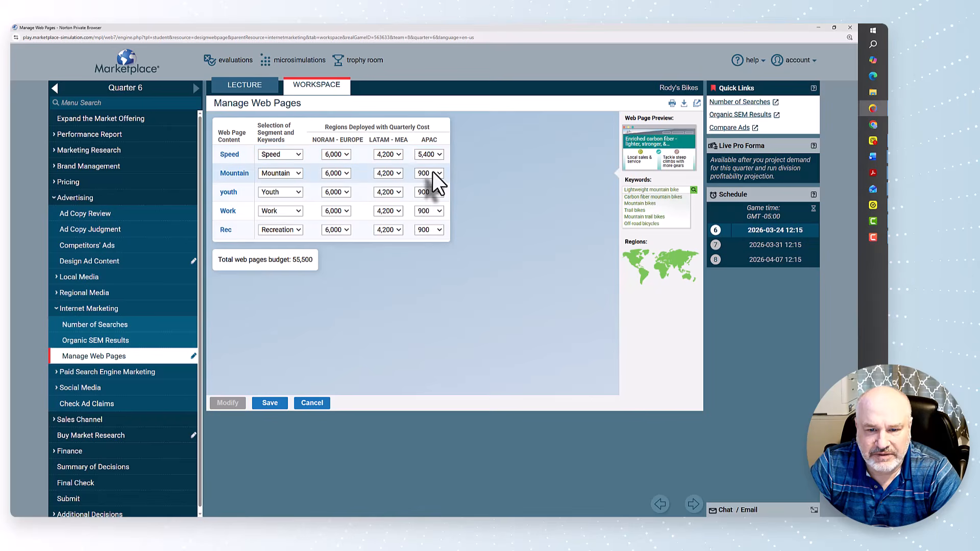
left_click(433, 173)
left_click(424, 217)
left_click(429, 192)
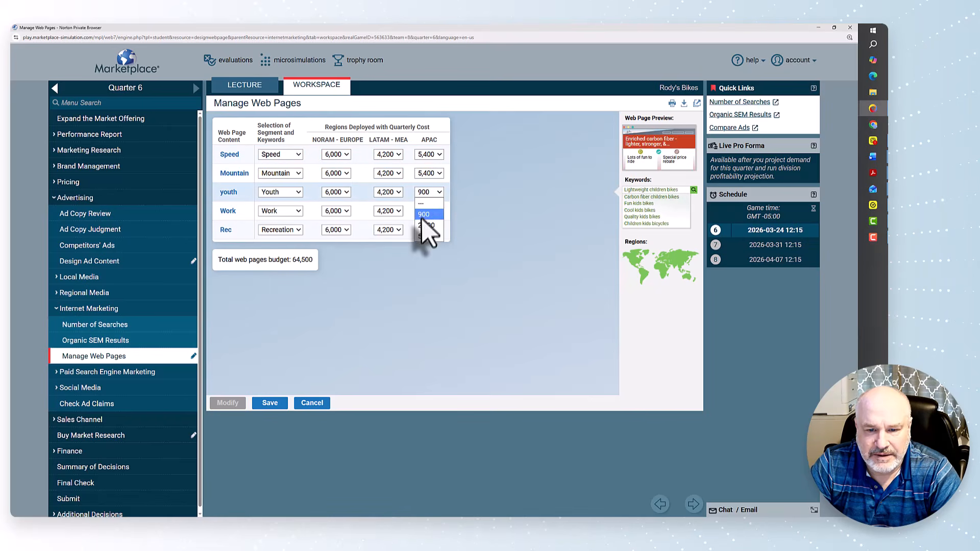
left_click(426, 236)
left_click(428, 211)
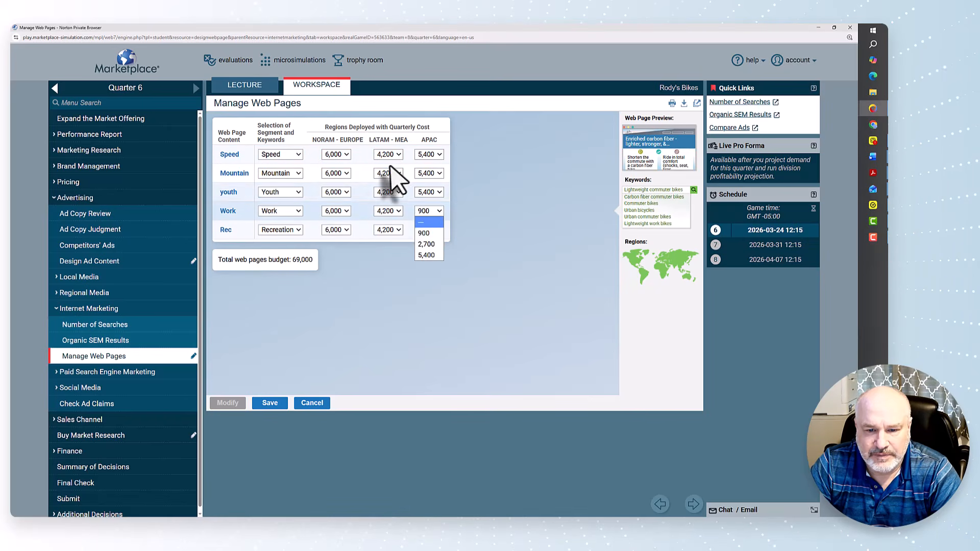
left_click(427, 256)
left_click(431, 231)
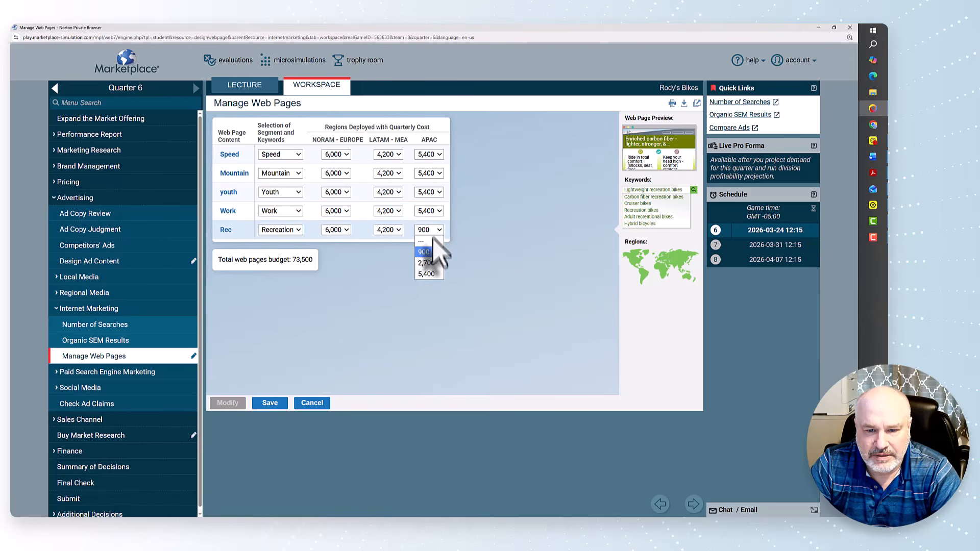
left_click(426, 274)
left_click(266, 403)
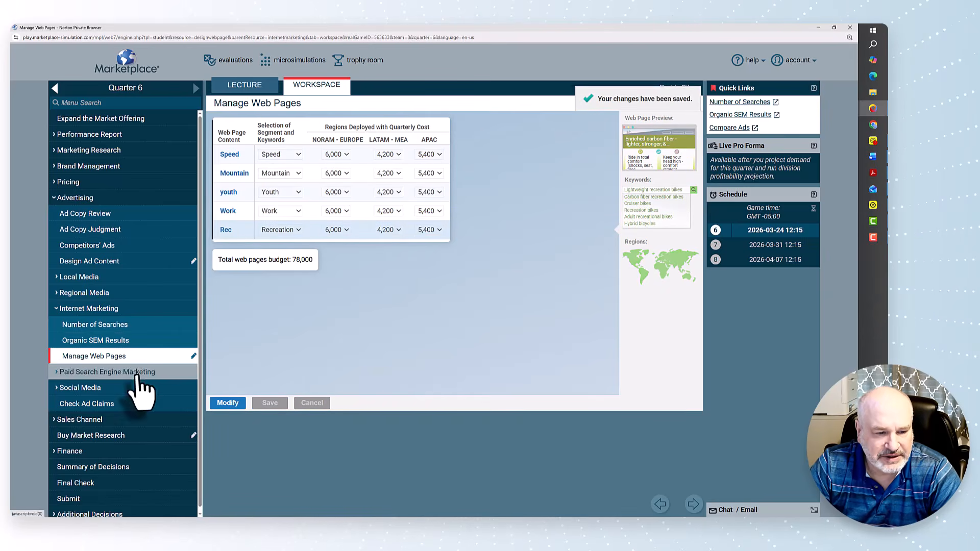
Step: Open the social media decisions for modification and, for NORAM - EUROPE, budget 15000 for Social Networking and activate Blog, Newsletter with 14000
left_click(123, 390)
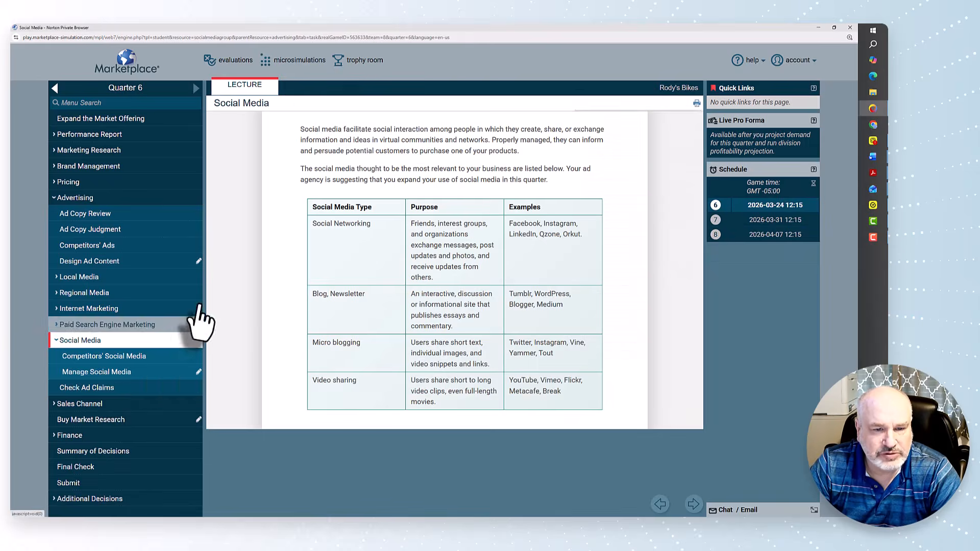
left_click(158, 375)
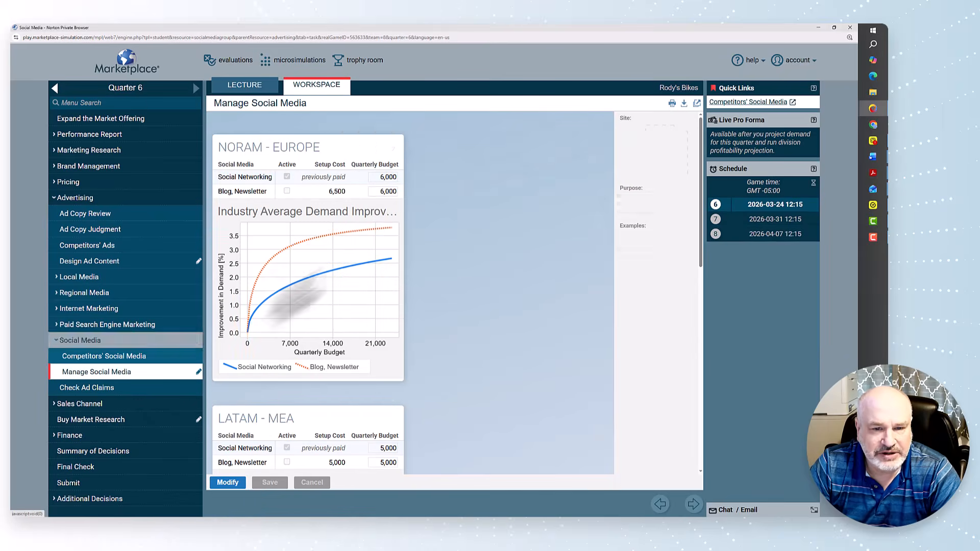
left_click(234, 485)
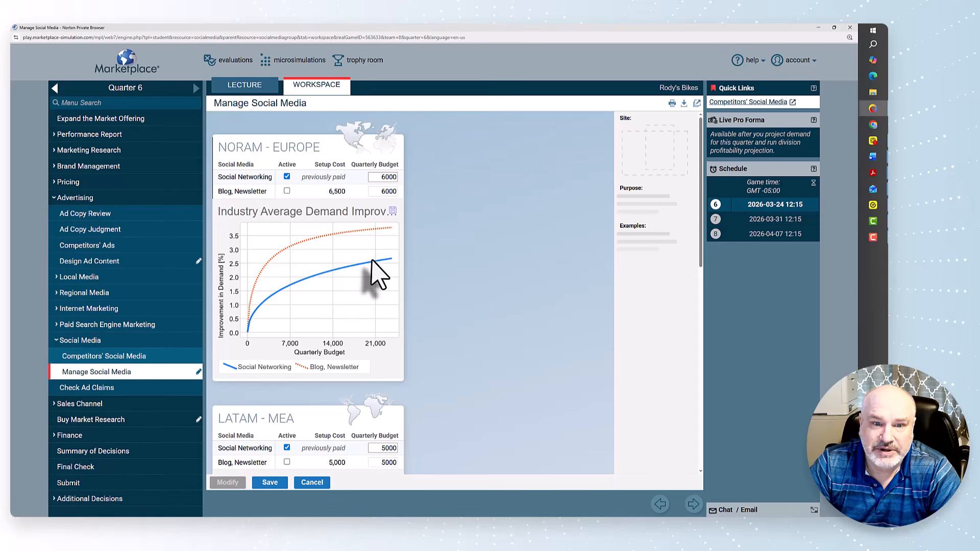
left_click(382, 177)
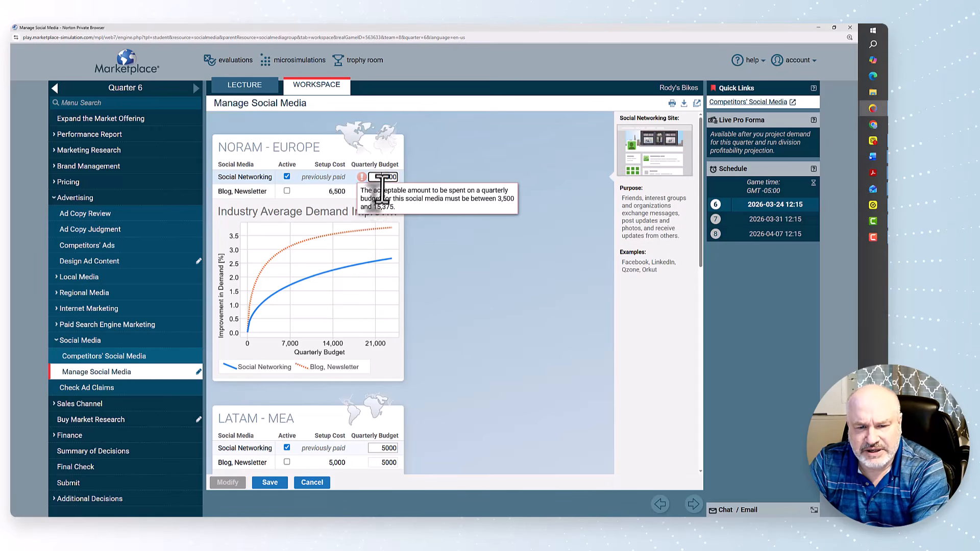
left_click_drag(384, 178, 377, 177)
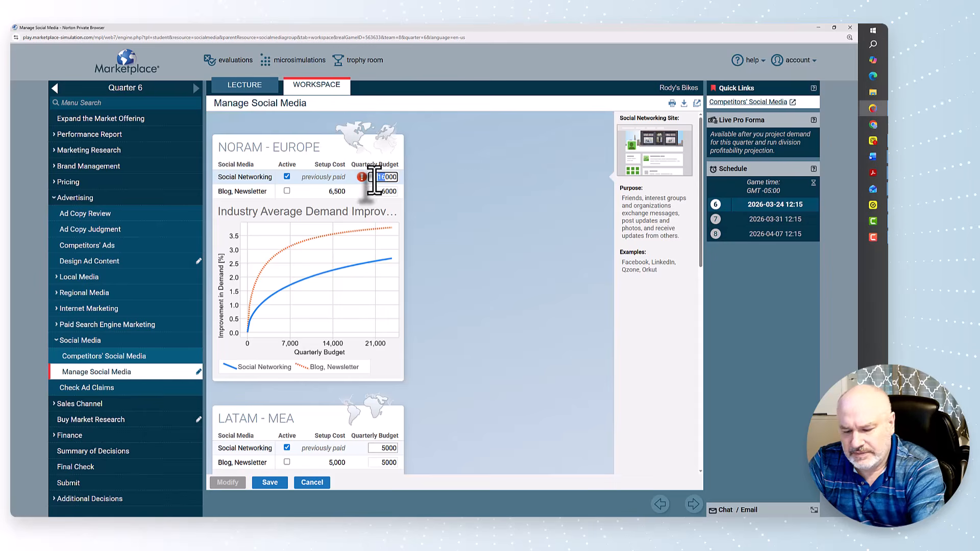
type("15")
left_click(287, 190)
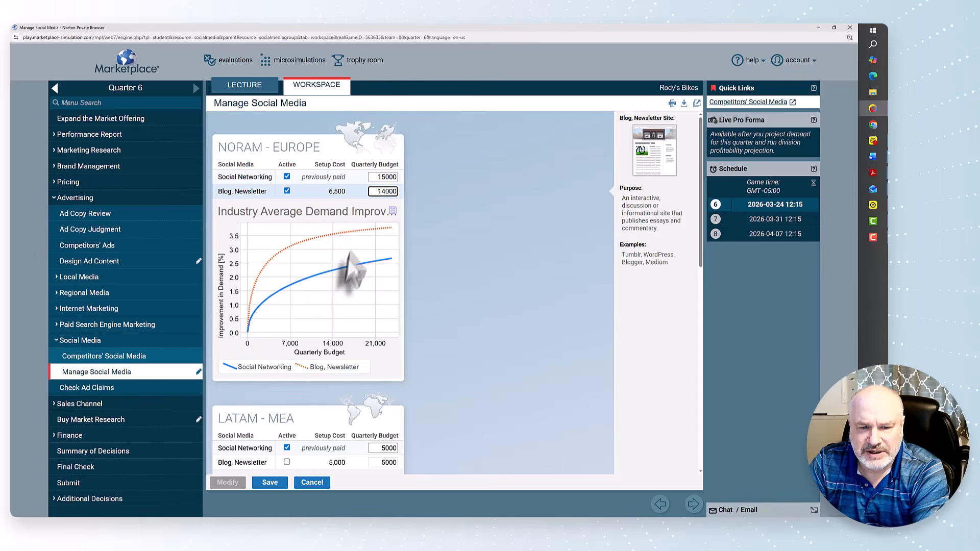
Step: For LATAM - MEA, activate Blog, Newsletter with a quarterly budget of 14000 and set the Social Networking budget to 12000
scroll(335, 291, "down", 4)
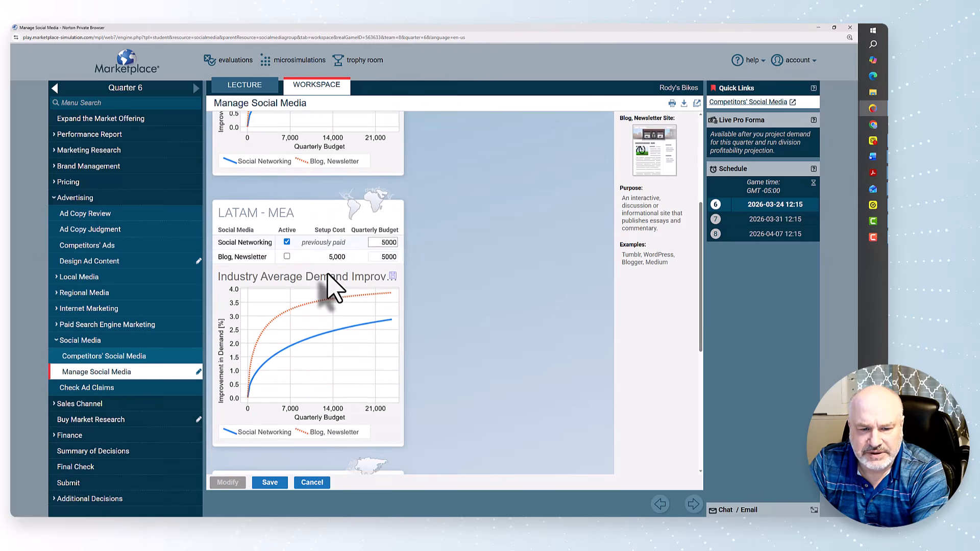
left_click(287, 257)
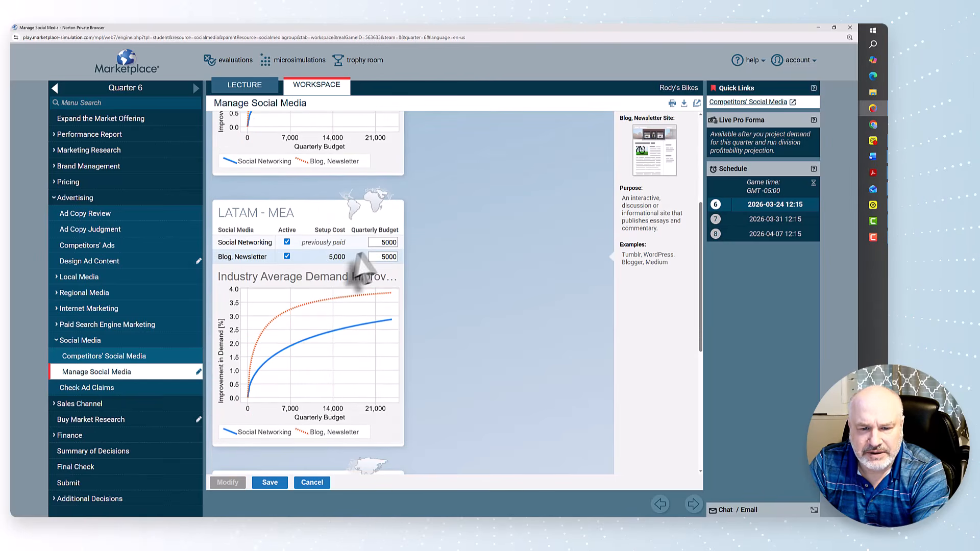
left_click(386, 243)
type("2")
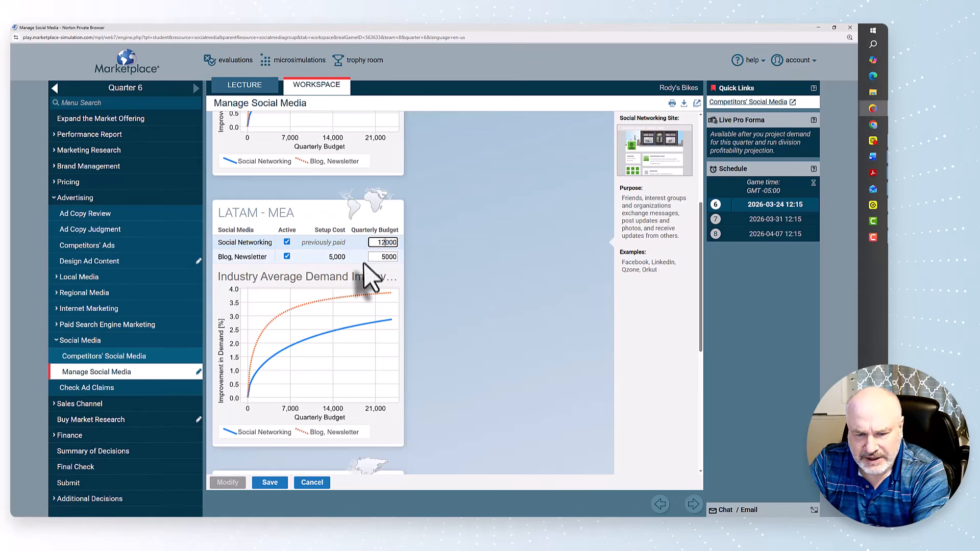
left_click_drag(383, 258, 377, 262)
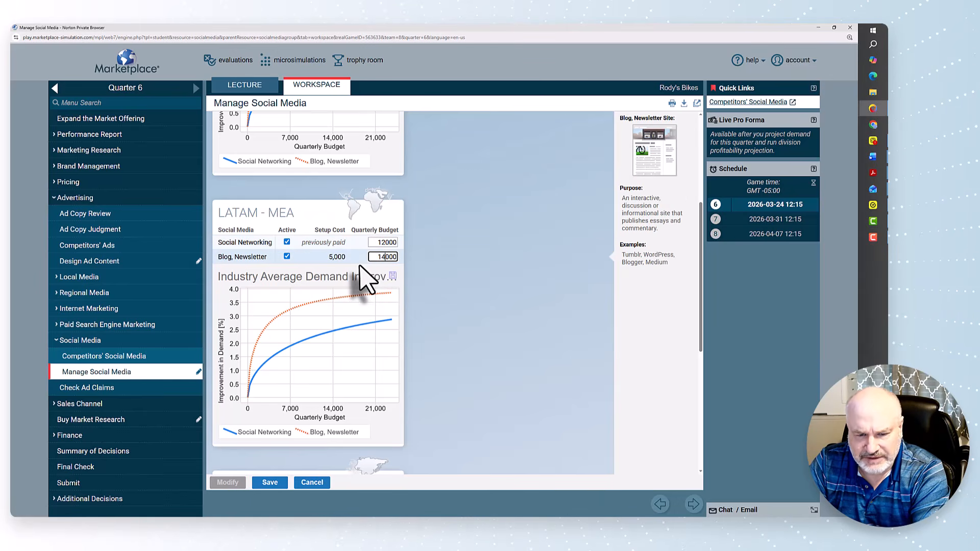
Step: For APAC, budget 12000 for Social Networking, activate Blog, Newsletter with 14000, and save the social media decisions
scroll(363, 273, "down", 4)
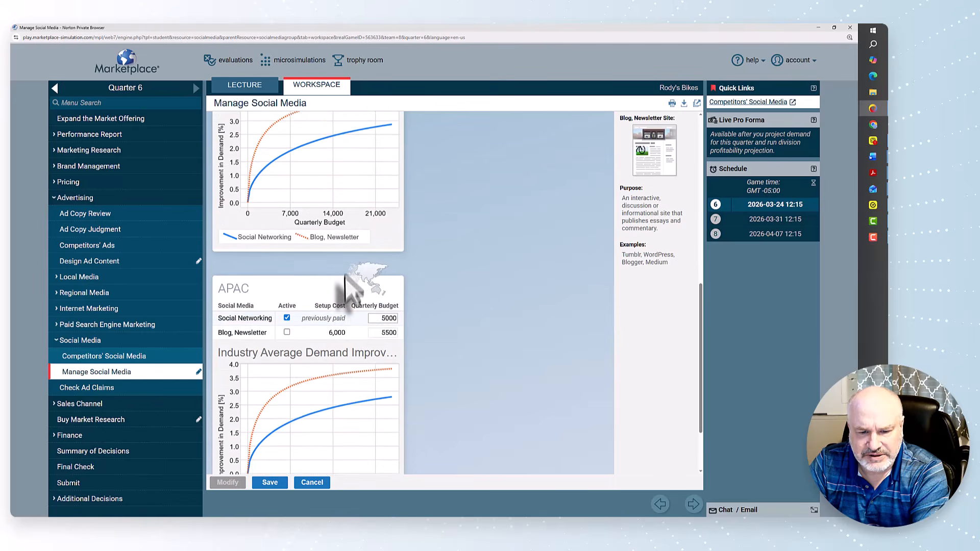
left_click(384, 308)
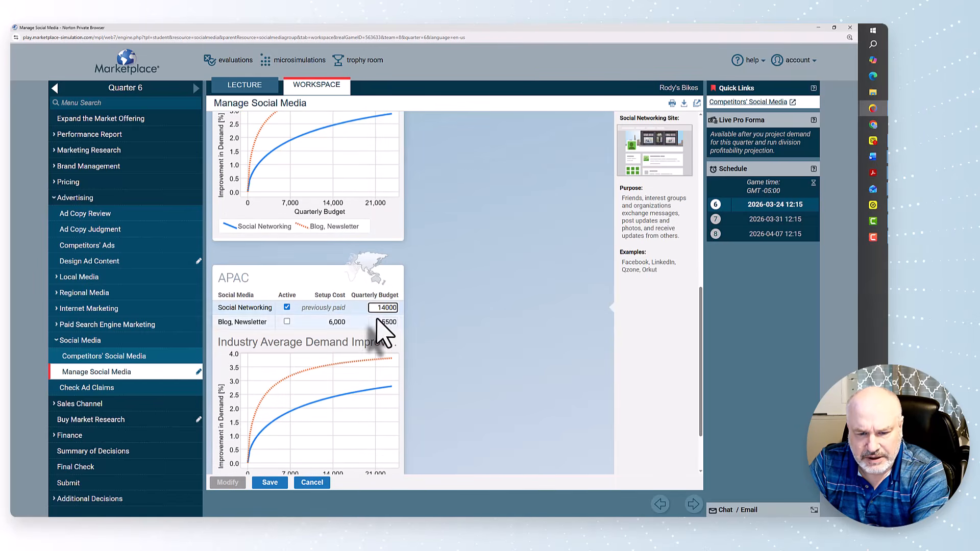
left_click(388, 322)
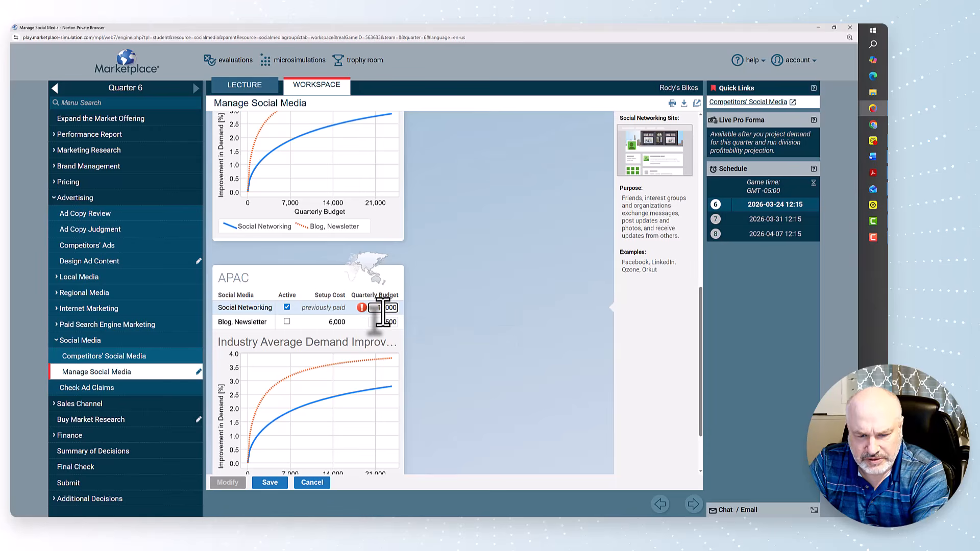
key("BackSpace")
type("2")
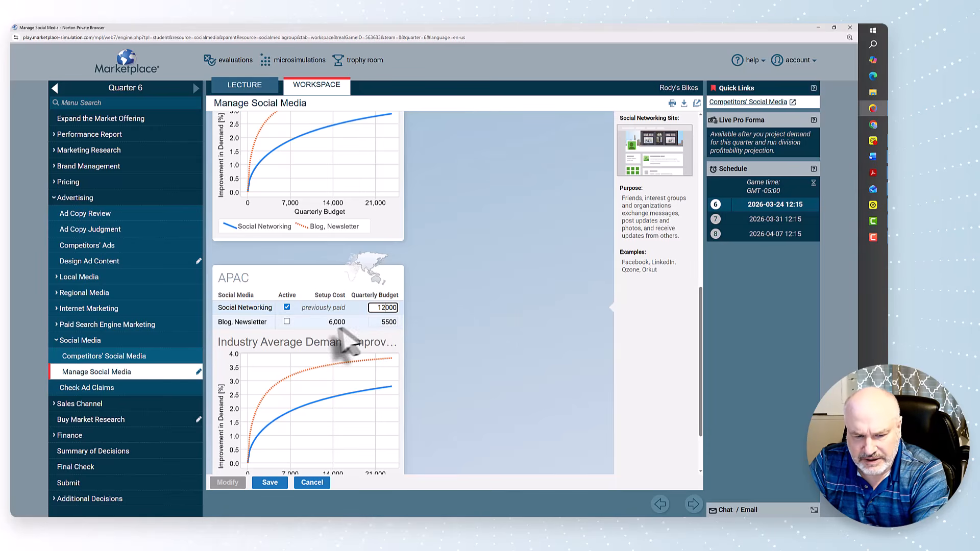
left_click(306, 323)
left_click(287, 322)
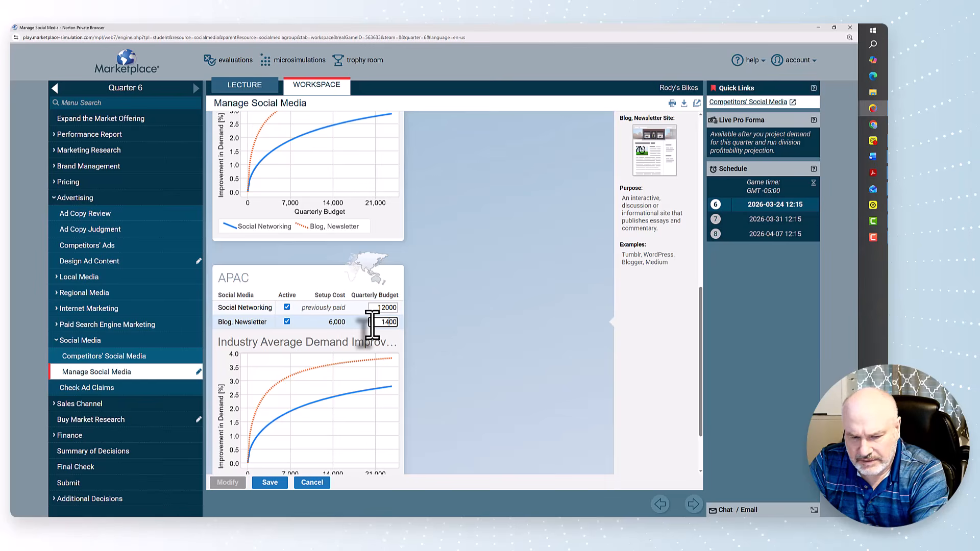
type("0")
scroll(303, 259, "up", 8)
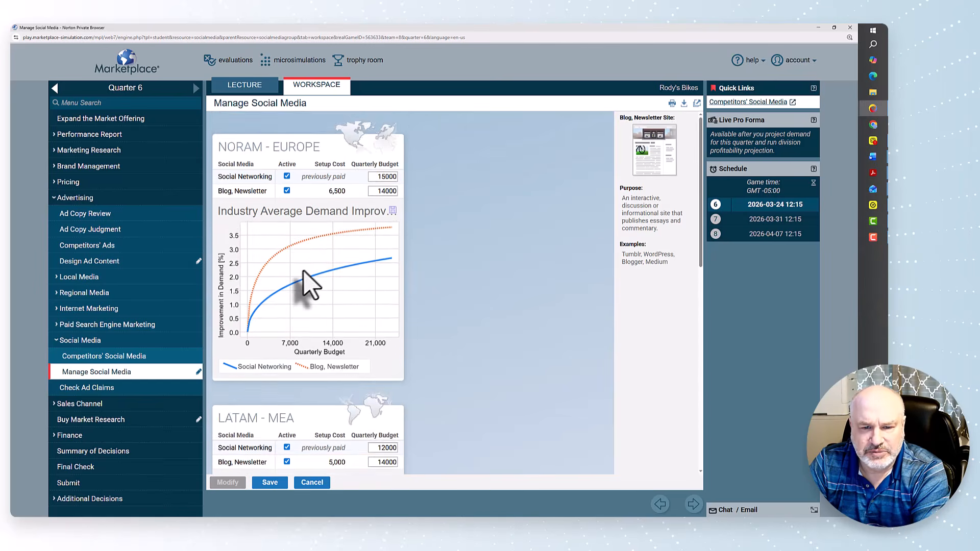
scroll(305, 276, "down", 8)
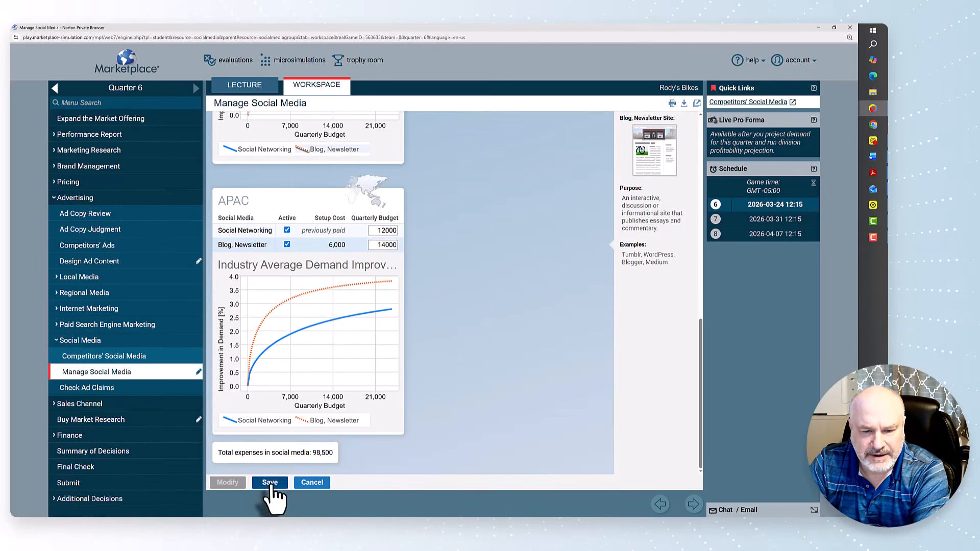
left_click(270, 482)
Step: Check the ads for deceptive claims and view the details for the Speed ad
left_click(137, 389)
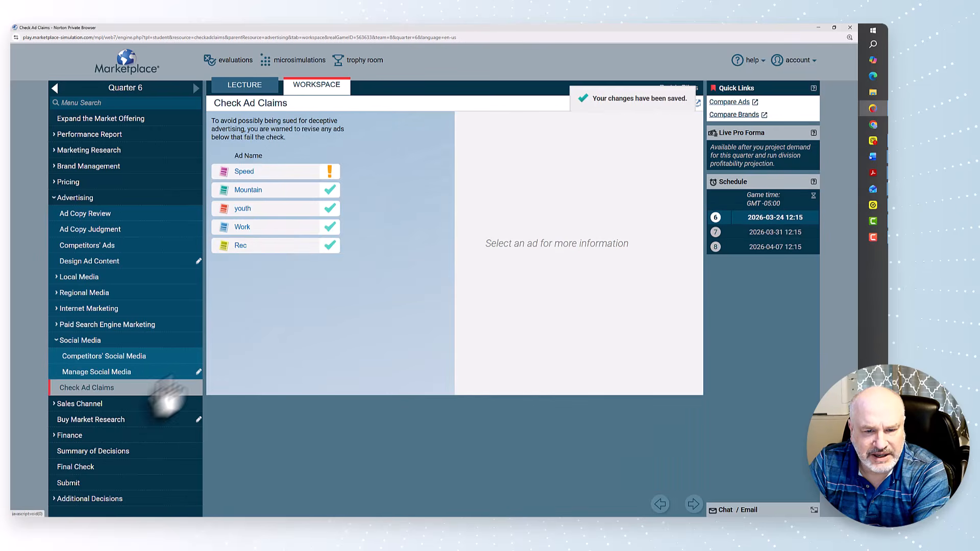
left_click(330, 176)
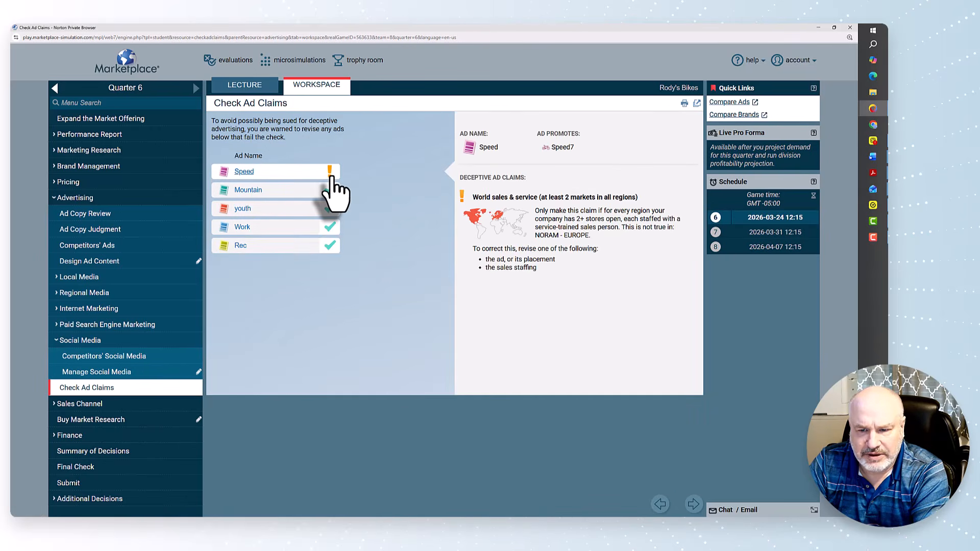
Step: Open the sales and service hiring decisions for modification and staff Portland with 14 people, 1 of them trained for Service
left_click(131, 406)
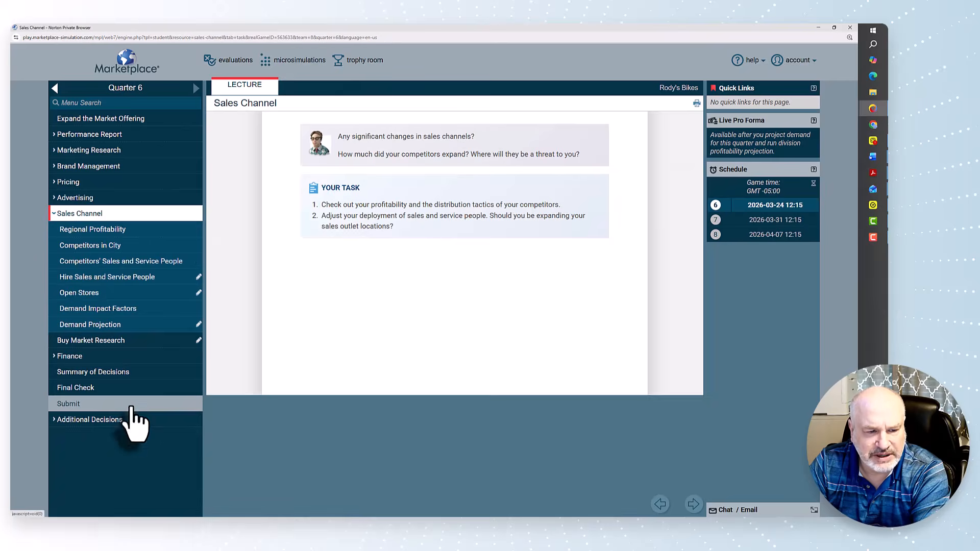
left_click(155, 278)
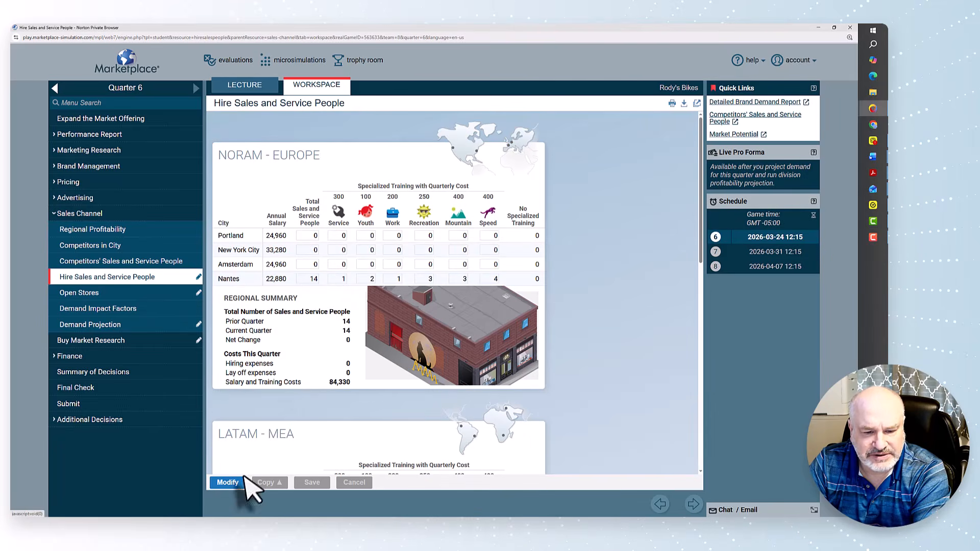
left_click(312, 236)
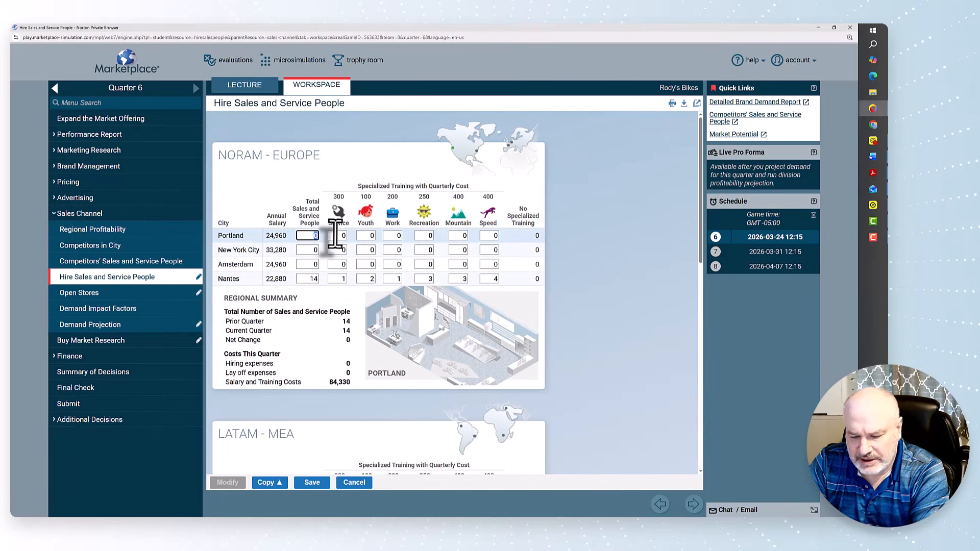
type("14")
left_click(338, 236)
type("1")
Step: Staff New York City and Amsterdam with 14 sales and service people each, including 1 trained for Service per city
left_click(337, 250)
type("1")
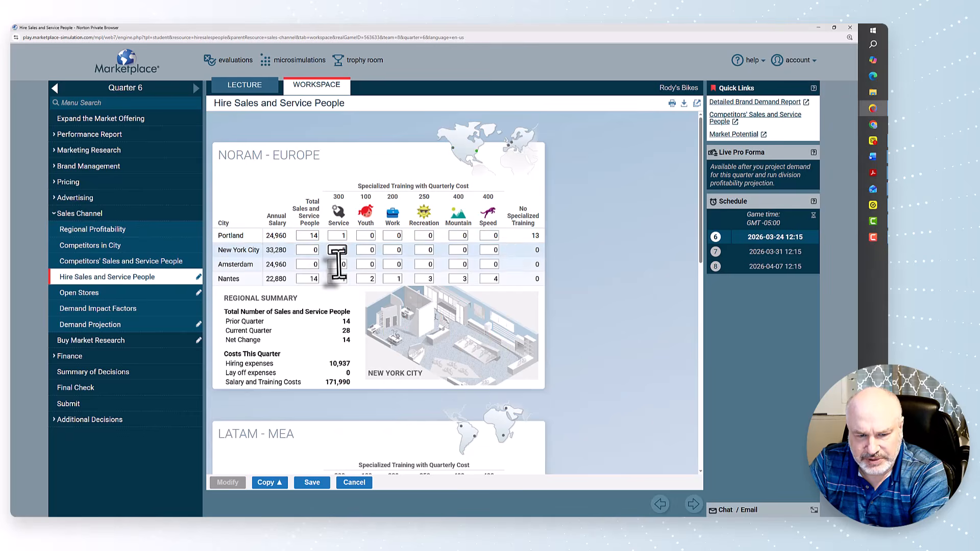
left_click(338, 264)
type("1")
left_click(312, 250)
type("14")
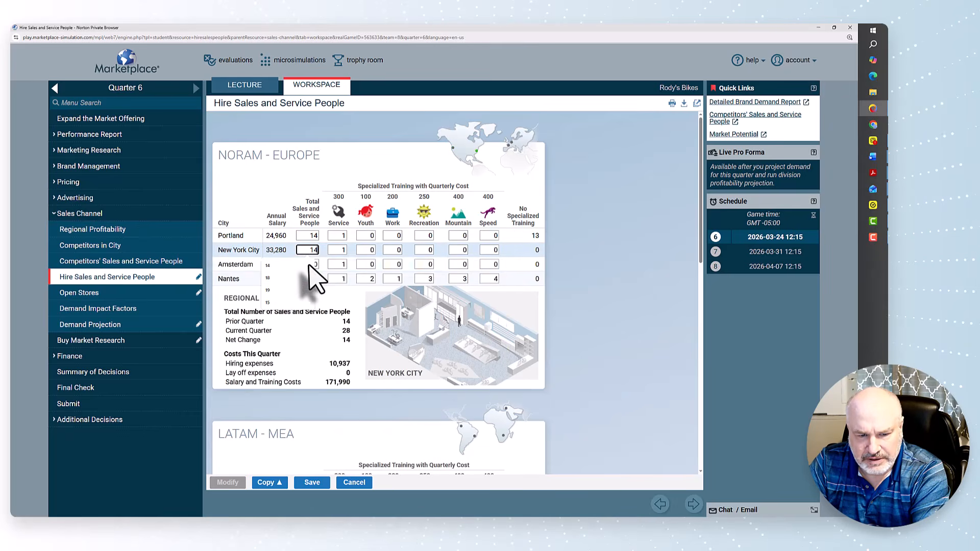
left_click(313, 264)
type("4")
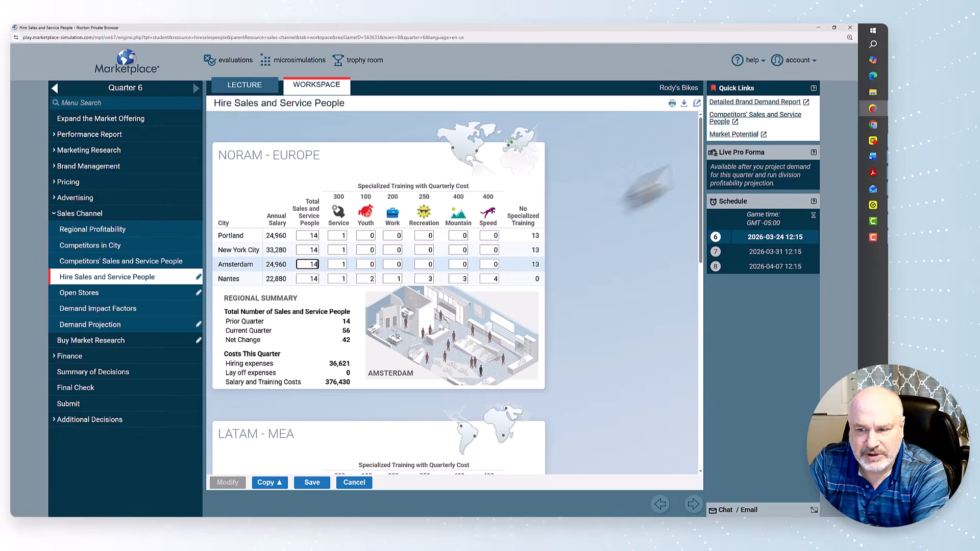
Step: Consult the market potential for NORAM - EUROPE and train Amsterdam's staff: Youth 3, Work 4, Recreation 3, Mountain 1, Speed 2
left_click(735, 134)
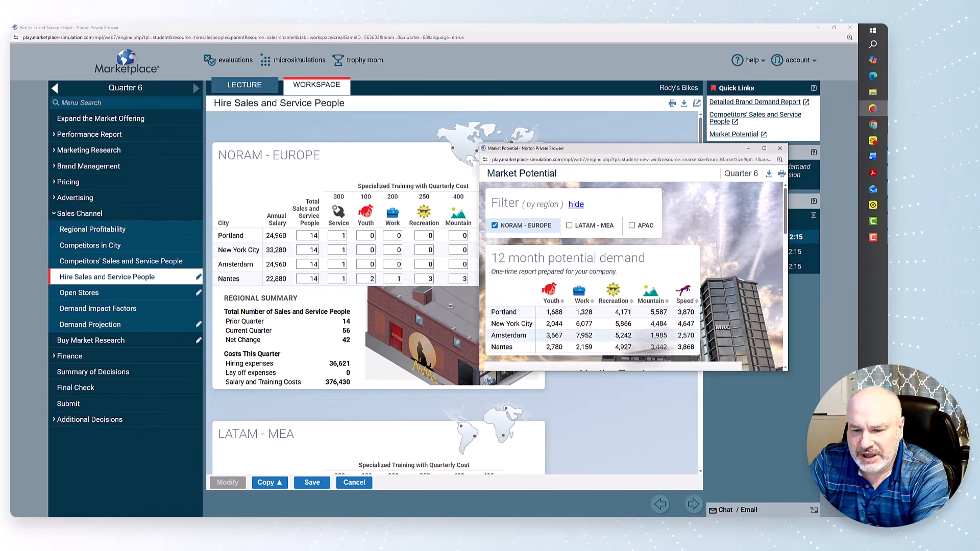
left_click(366, 264)
type("3")
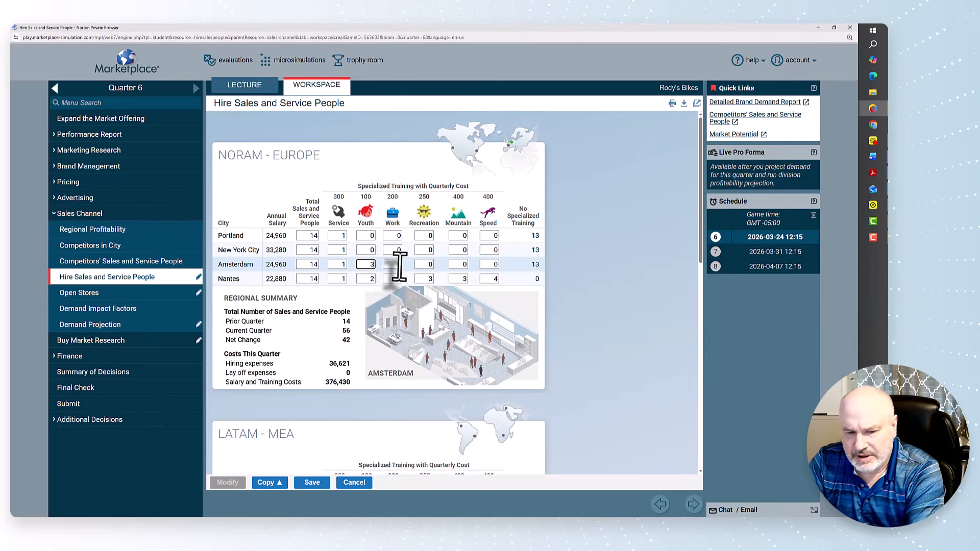
type("4")
key("Tab")
type("3")
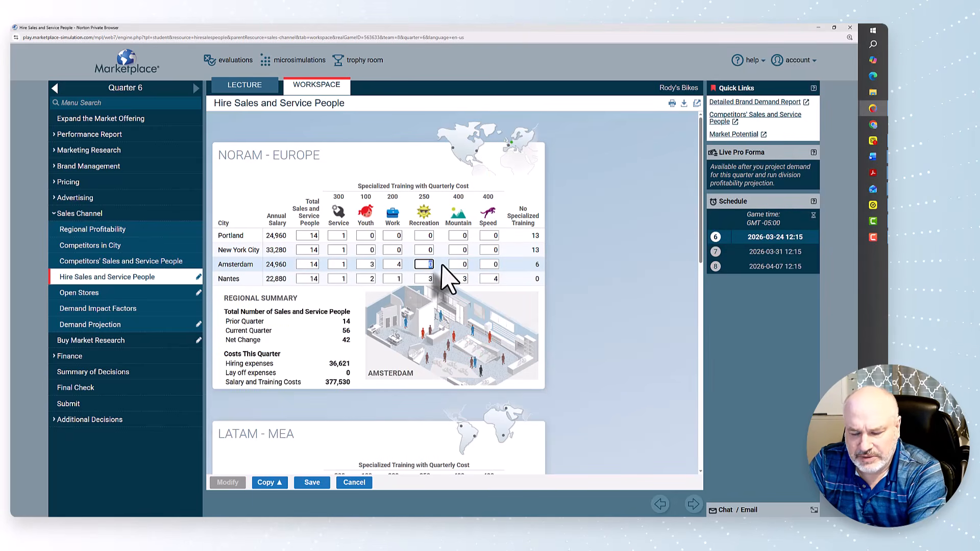
left_click(461, 264)
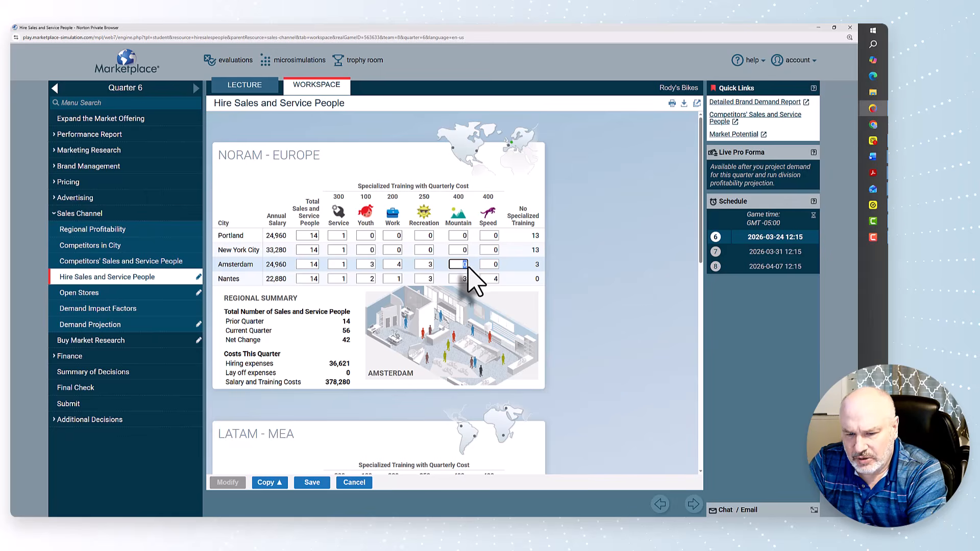
type("1")
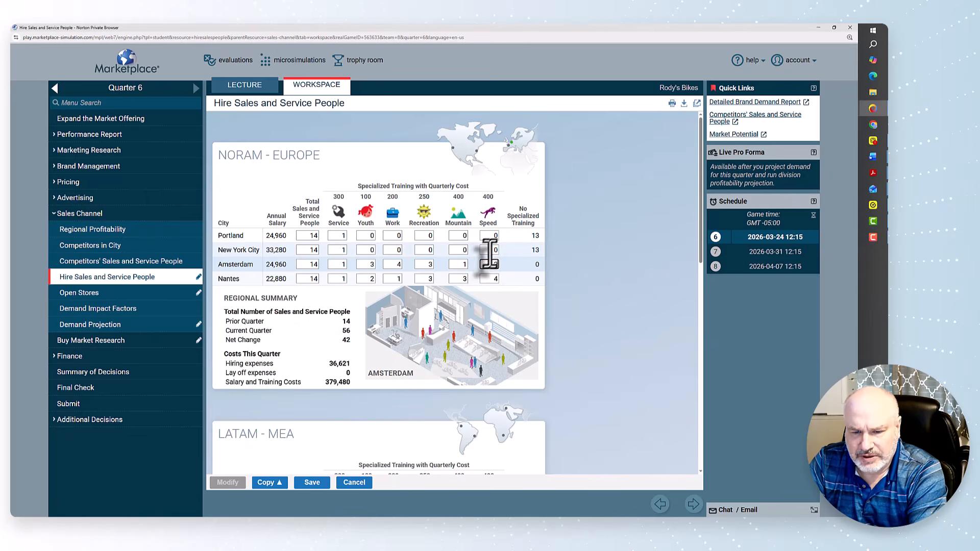
Step: Assign New York City's specialized training: Youth 1, Work 2, Recreation 2, Mountain 4, Speed 4
left_click(490, 250)
type("4")
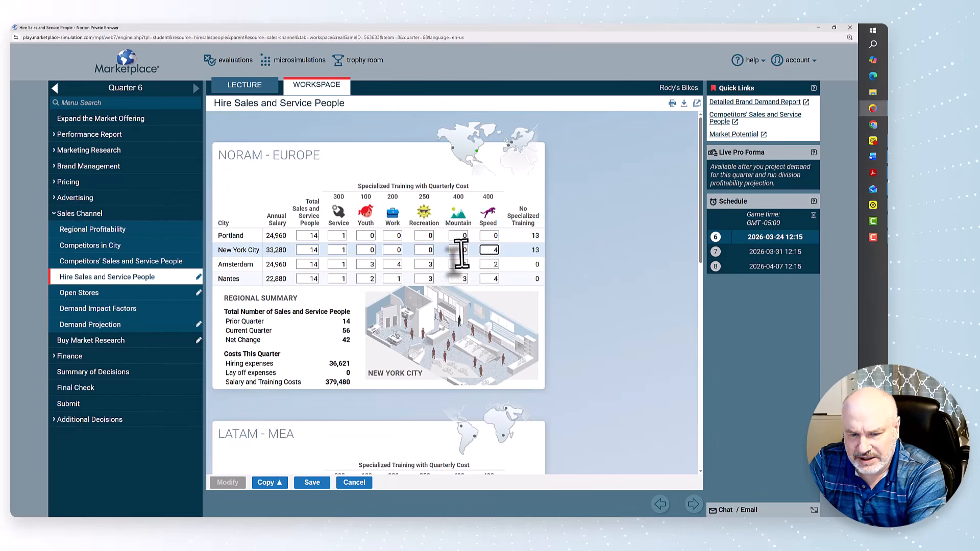
left_click(459, 250)
type("4")
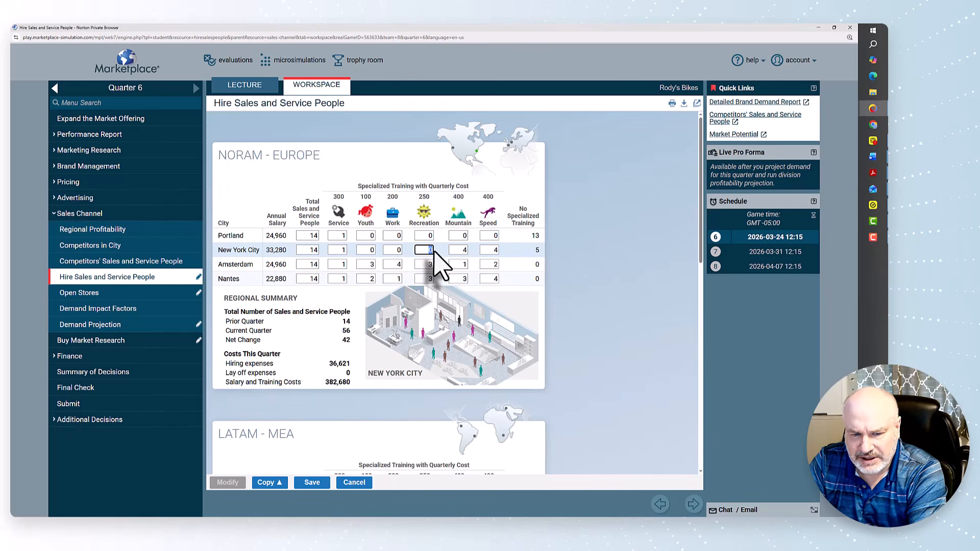
left_click(371, 250)
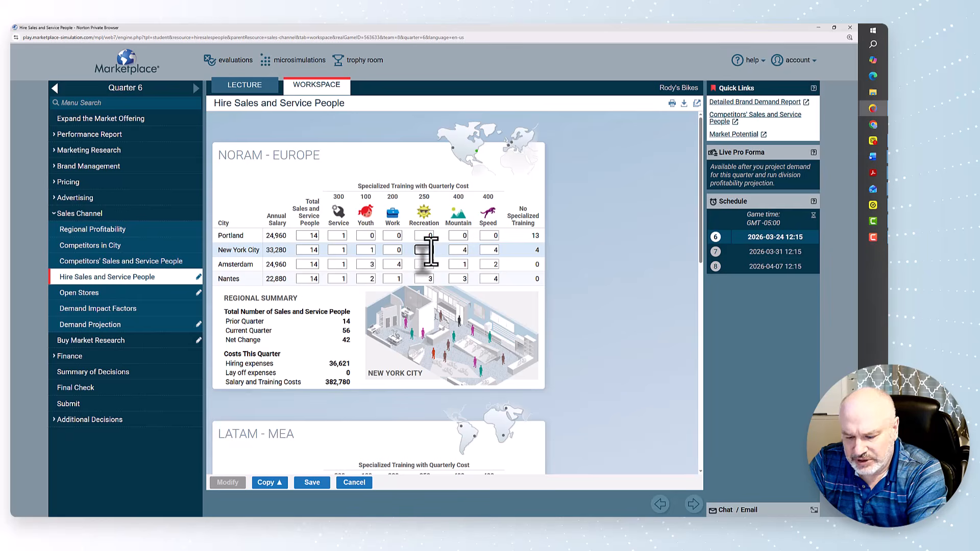
type("2")
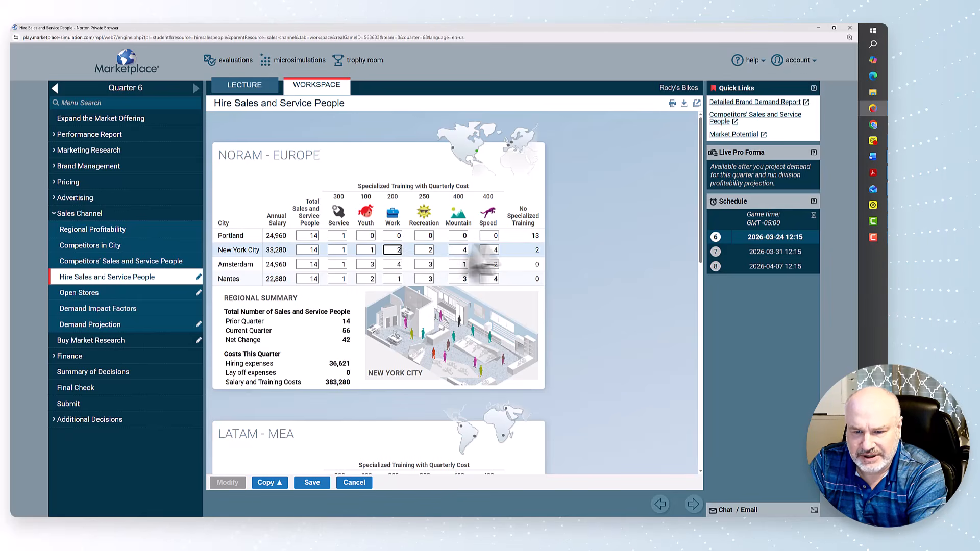
Step: Assign Portland's specialized training as Youth 1, Work 1, Recreation 2, Mountain 5, Speed 4, and save the staffing decisions
left_click(493, 236)
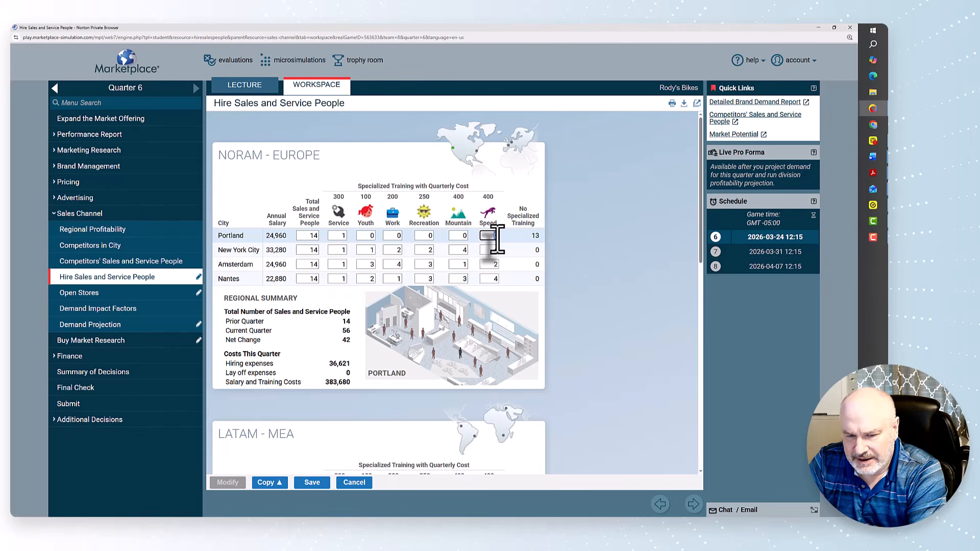
left_click(459, 235)
type("5")
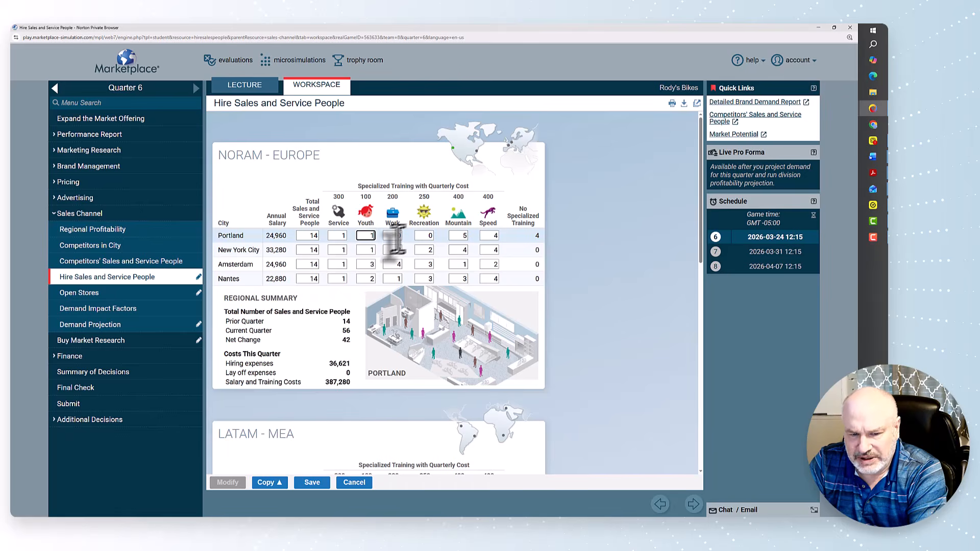
left_click(431, 235)
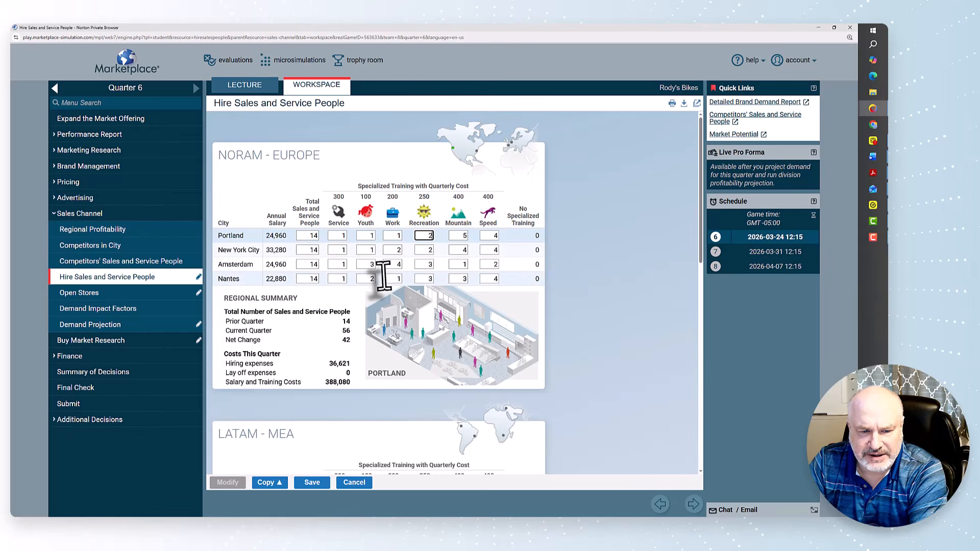
scroll(383, 278, "down", 8)
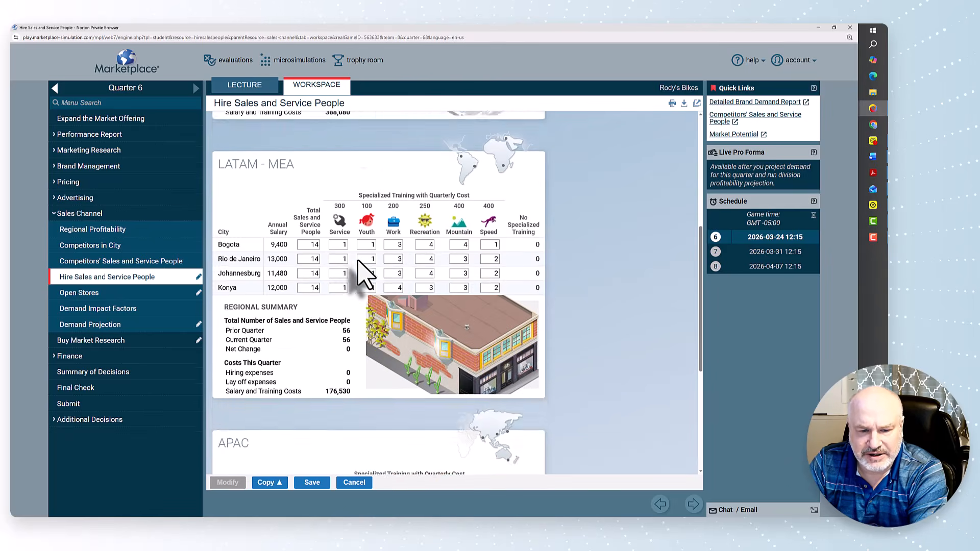
scroll(347, 280, "down", 2)
left_click(312, 483)
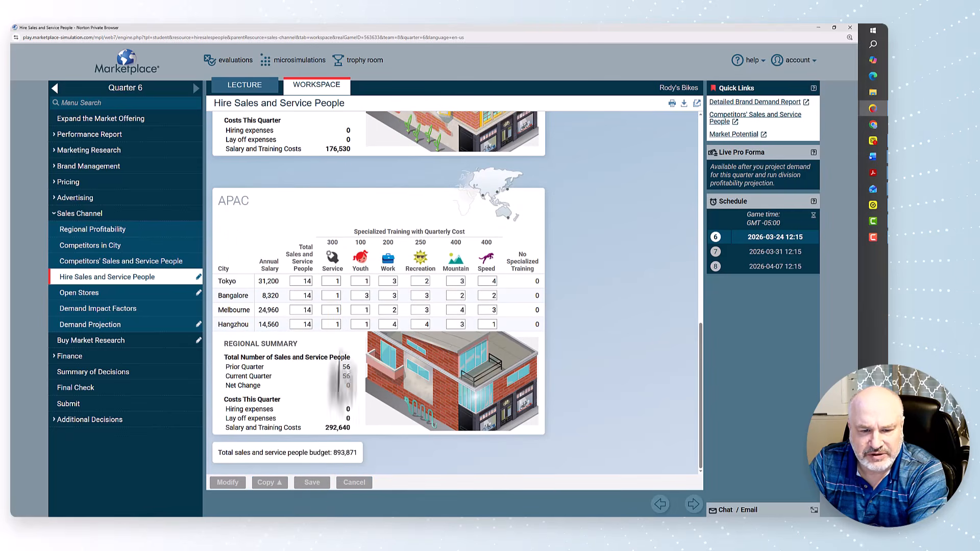
Step: Look over the open stores, project a demand of 100 per sales person, distribute it across the brands, and save the demand projection
left_click(160, 294)
left_click(158, 325)
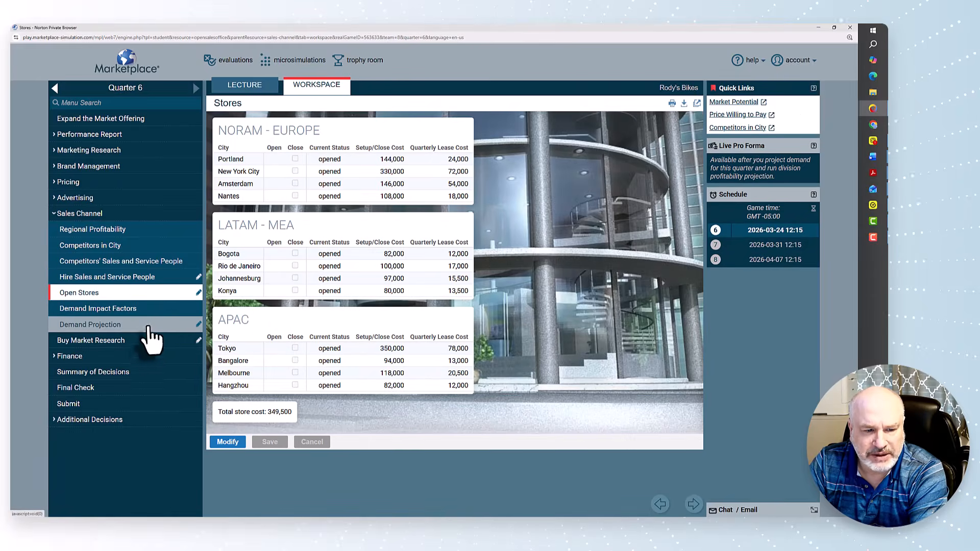
left_click(227, 403)
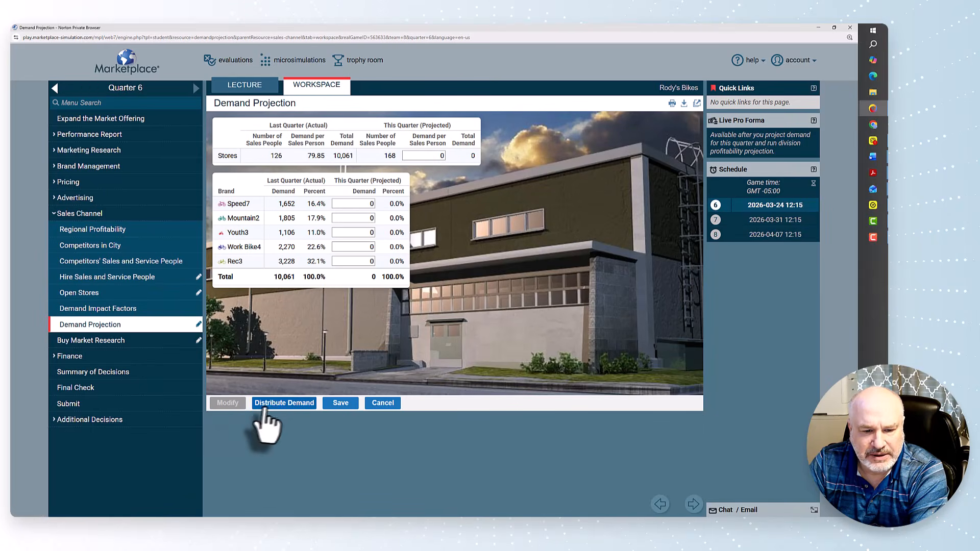
left_click(433, 158)
type("100")
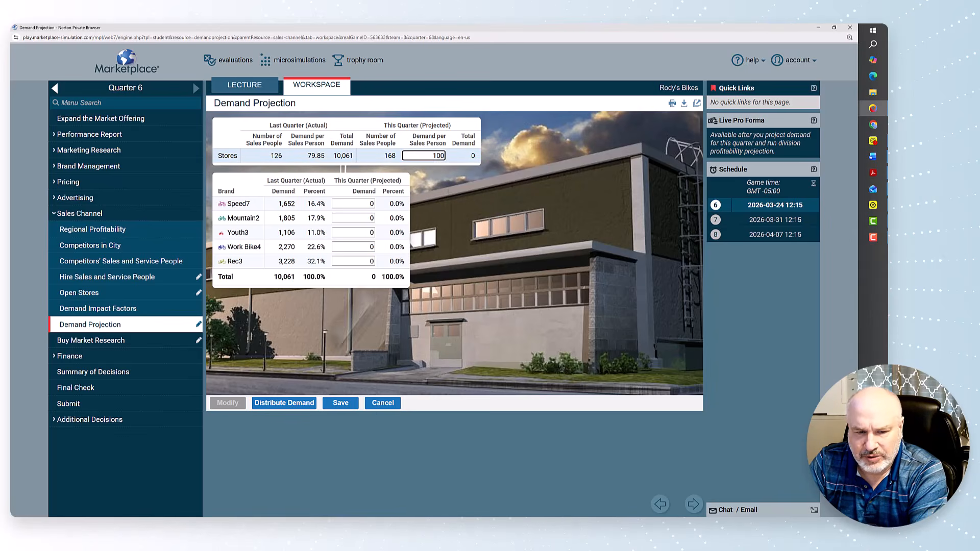
left_click(284, 403)
left_click(341, 403)
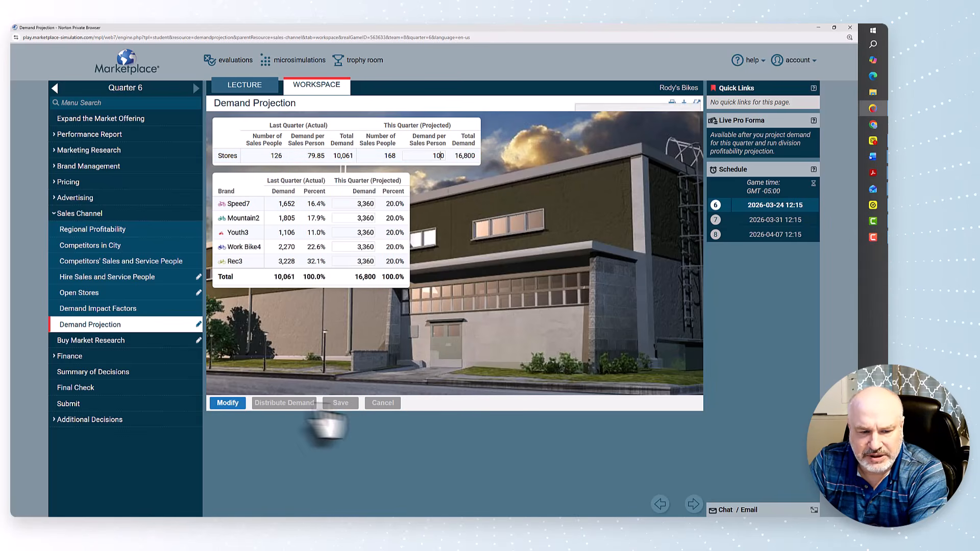
Step: Load the selling prices into the division profitability projection at 100% of forecasted demand, save it, and check the investment budget
left_click(153, 356)
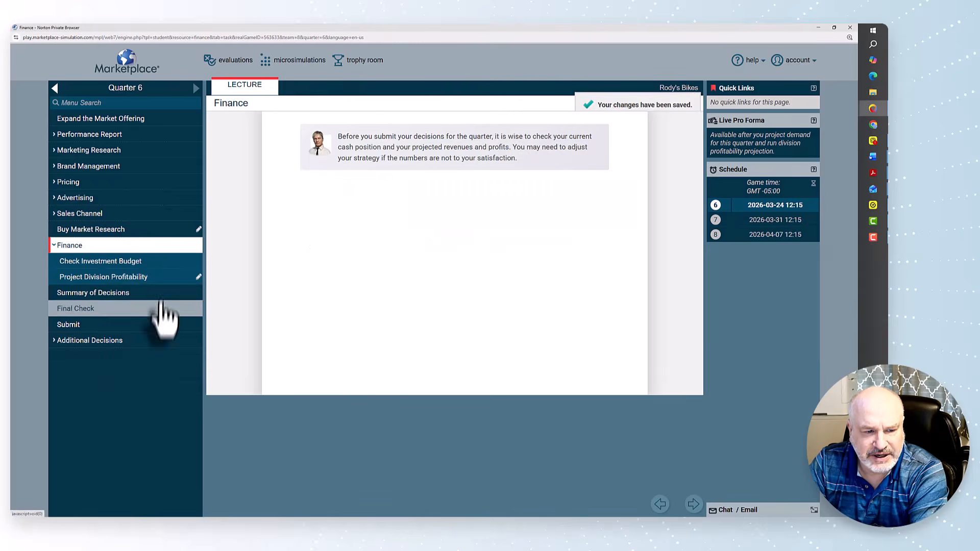
left_click(169, 278)
left_click(228, 483)
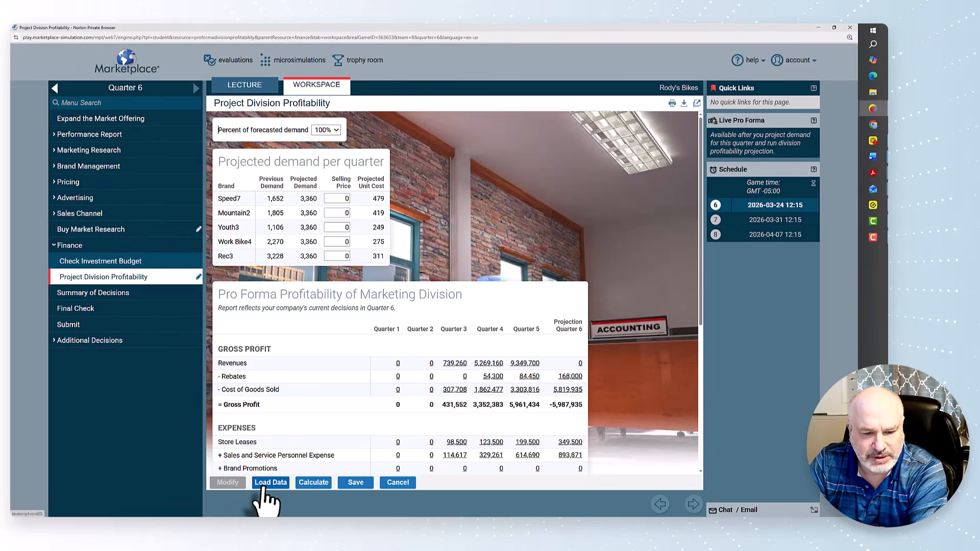
left_click(355, 483)
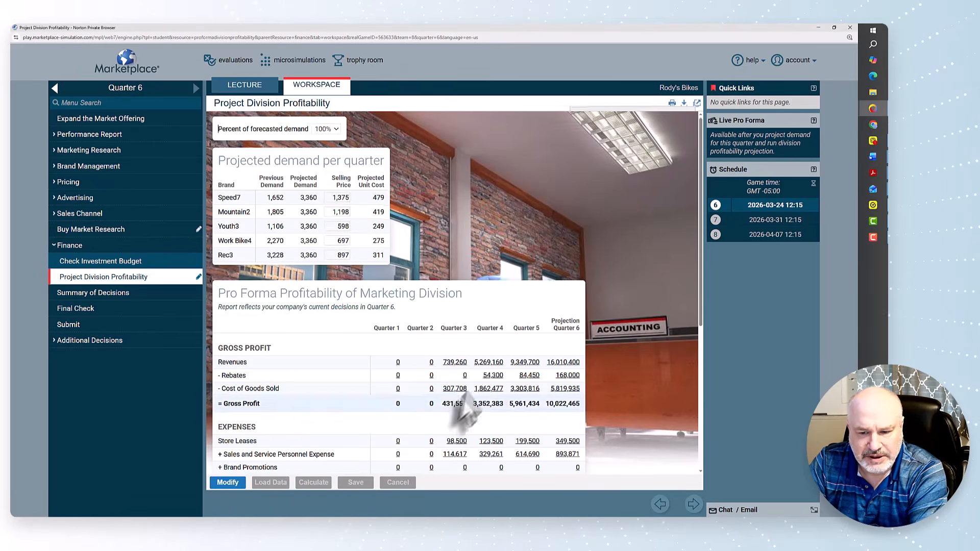
scroll(466, 404, "down", 5)
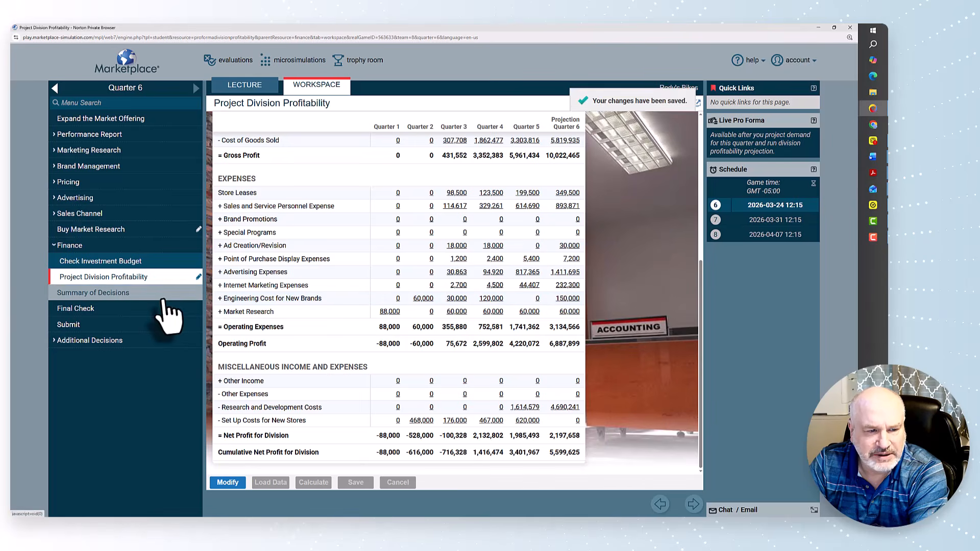
left_click(153, 263)
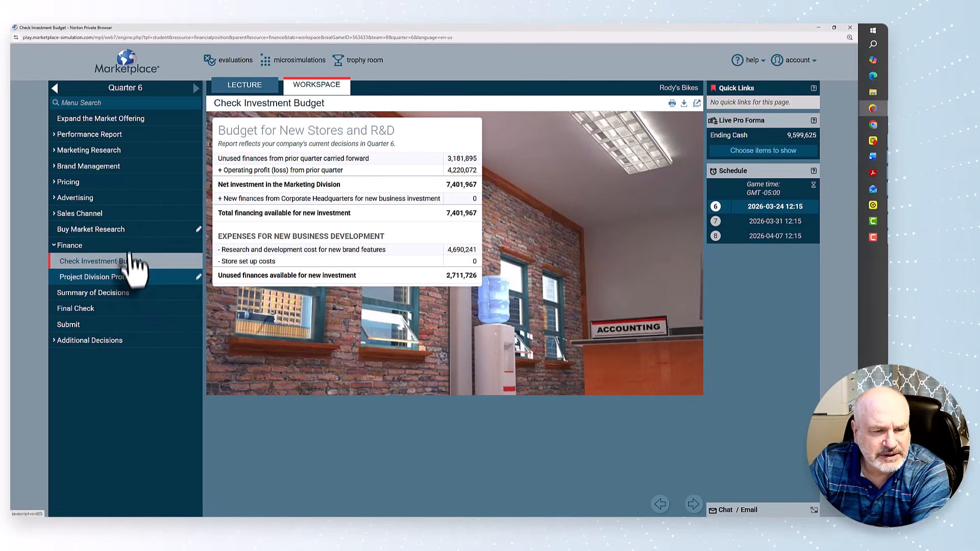
Step: Return to the advertising section to recheck the ads for deceptive claims
left_click(116, 199)
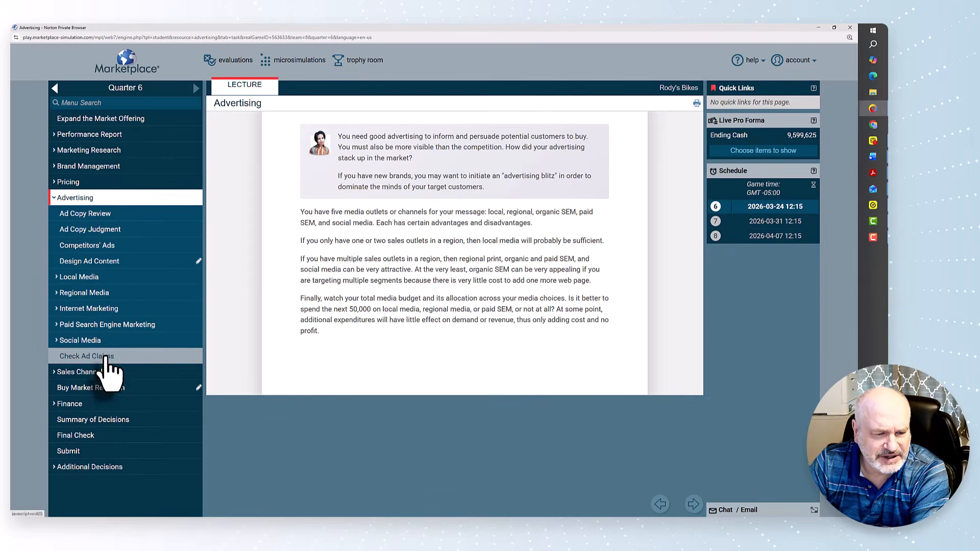